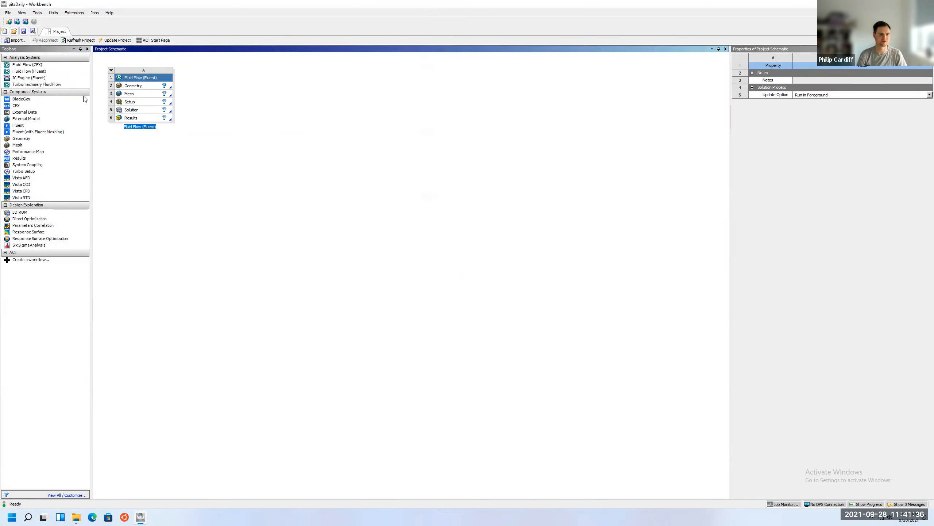
# Step: Rename the Fluid Flow (Fluent) system as pitzDailySteadyState
pyautogui.click(140, 127)
pyautogui.press('BackSpace')
pyautogui.press('BackSpace')
pyautogui.press('BackSpace')
pyautogui.press('BackSpace')
pyautogui.press('Delete')
pyautogui.press('Delete')
pyautogui.press('Delete')
pyautogui.press('Delete')
pyautogui.press('Delete')
pyautogui.press('Delete')
pyautogui.press('Delete')
pyautogui.press('Delete')
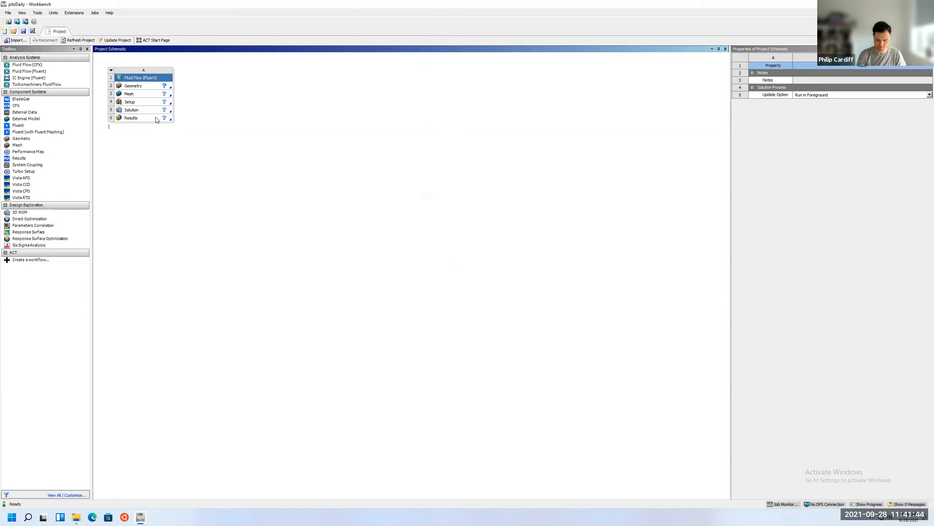
pyautogui.write('pitzDailySteadyState')
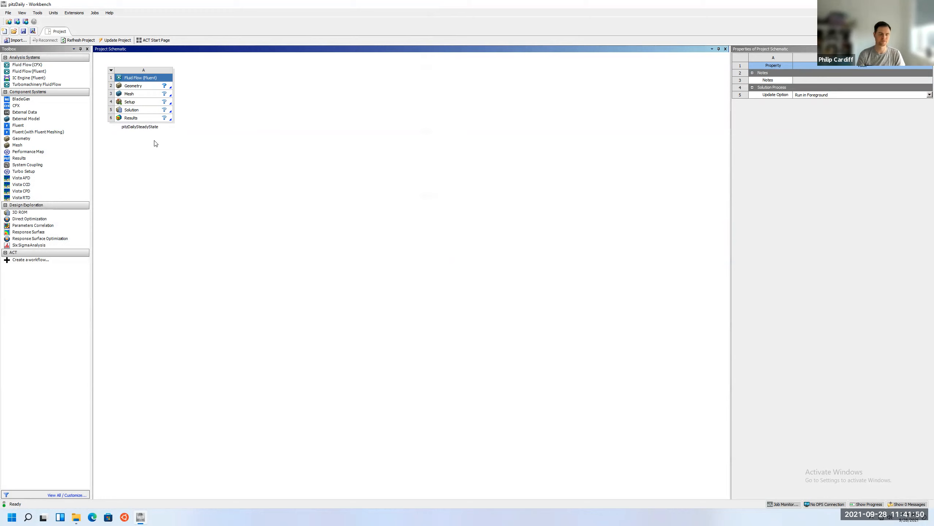
pyautogui.press('Return')
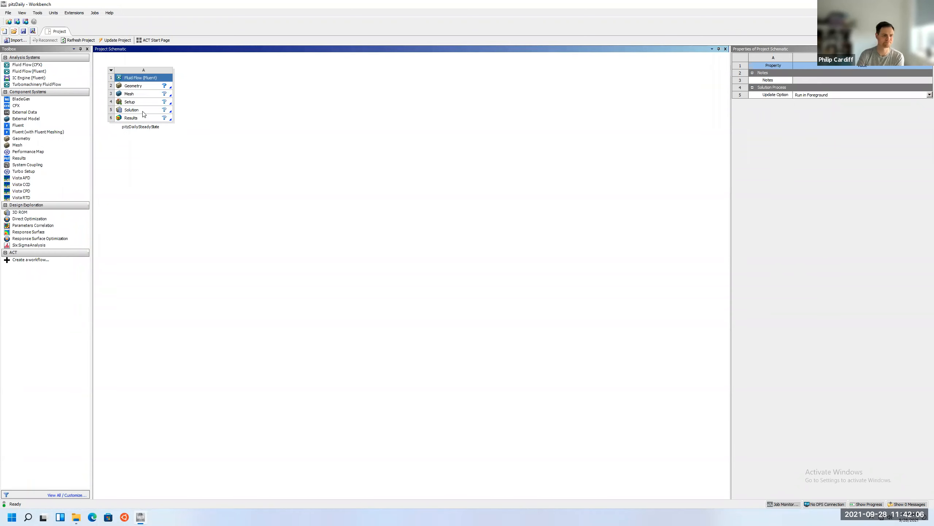
# Step: Set the Geometry cell's analysis type to 2D and open the geometry in SpaceClaim for editing
pyautogui.click(142, 87)
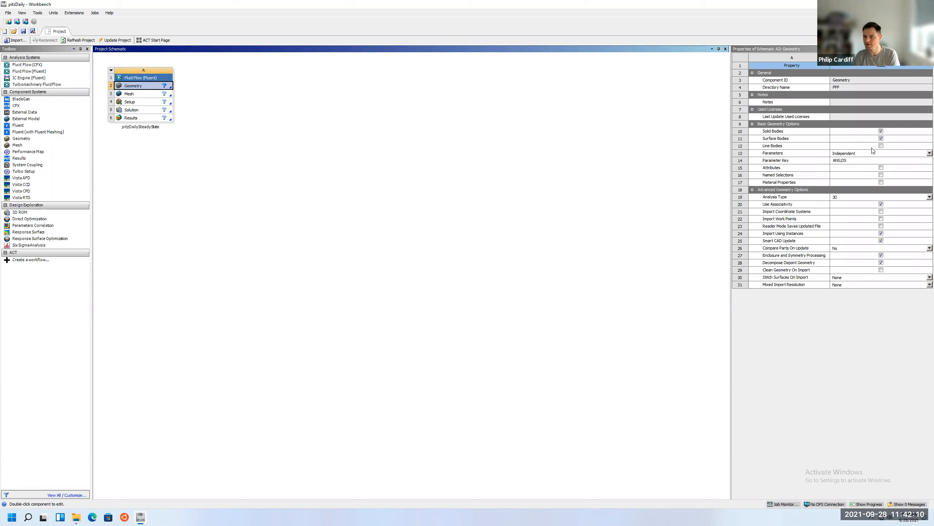
pyautogui.click(852, 197)
pyautogui.click(840, 208)
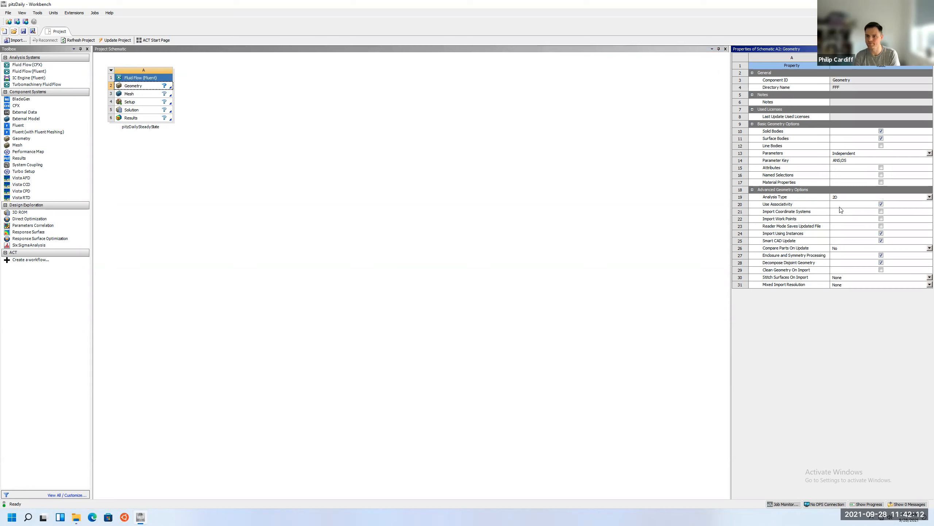
pyautogui.doubleClick(142, 87)
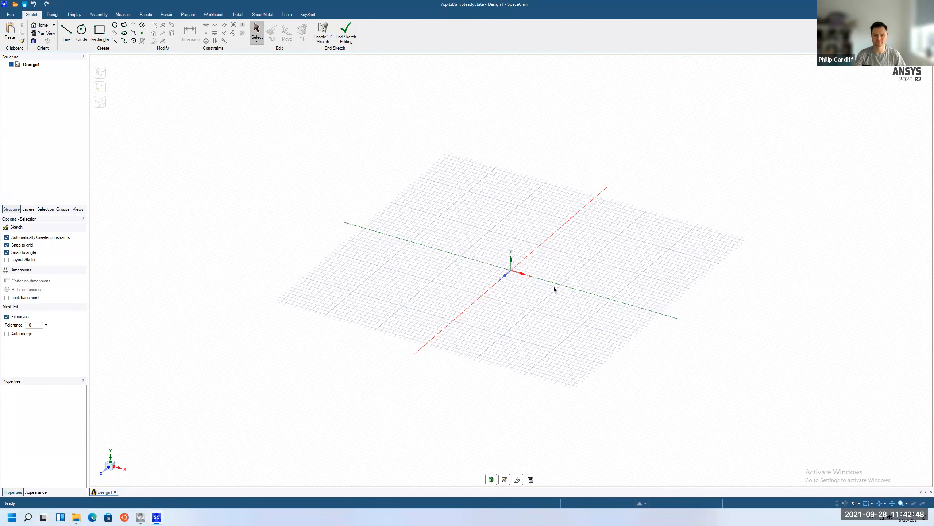
# Step: Choose the XY plane as the new sketch plane and orient the view to Front
pyautogui.click(511, 260)
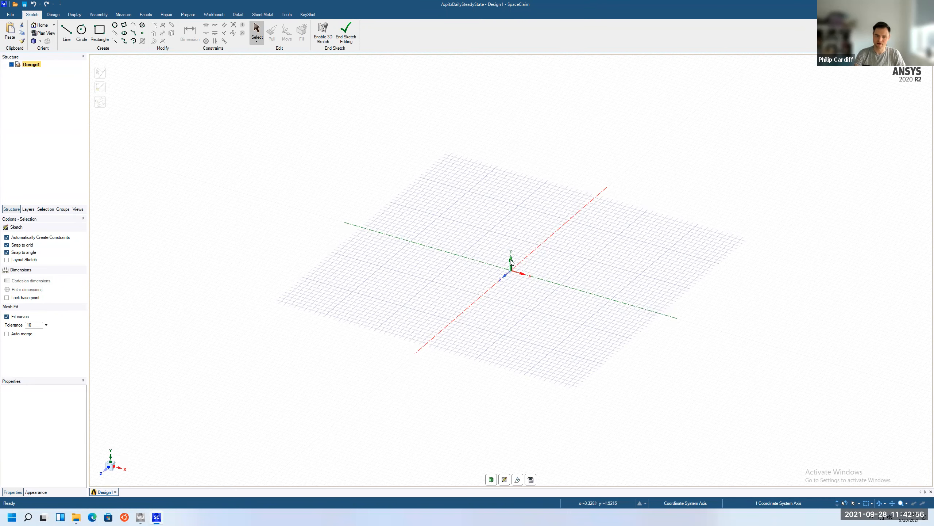
pyautogui.rightClick(511, 261)
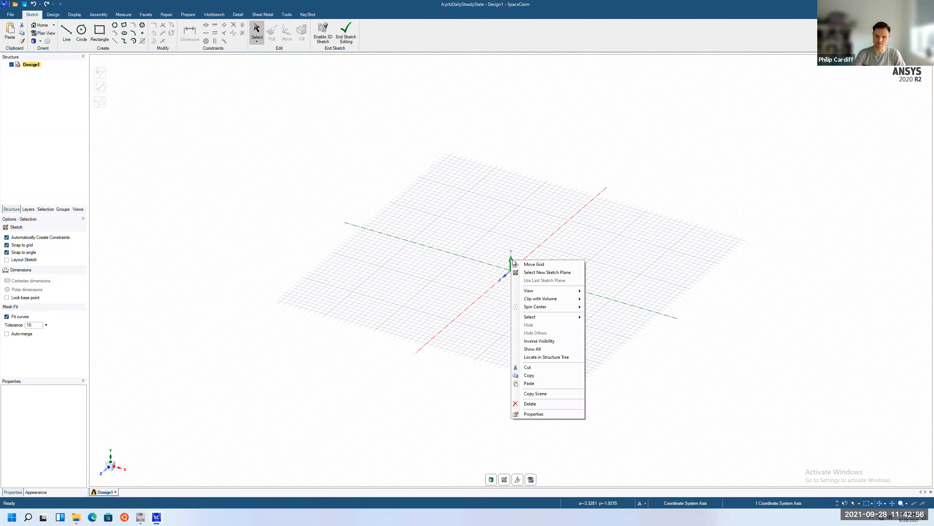
pyautogui.click(540, 273)
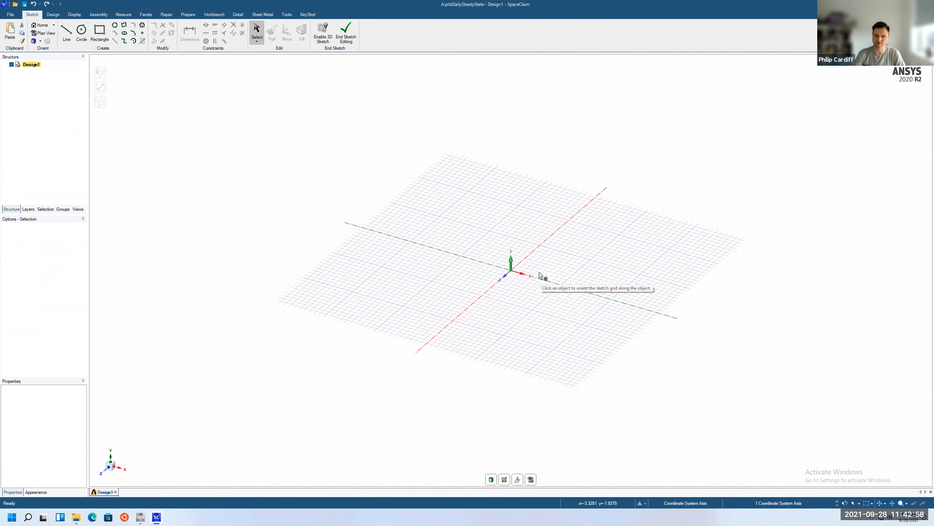
pyautogui.click(554, 255)
pyautogui.click(553, 254)
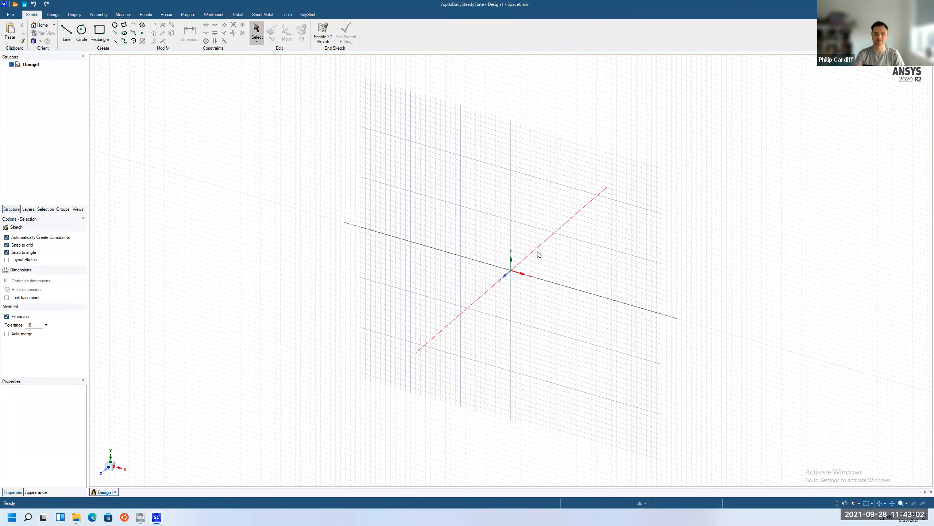
pyautogui.click(40, 41)
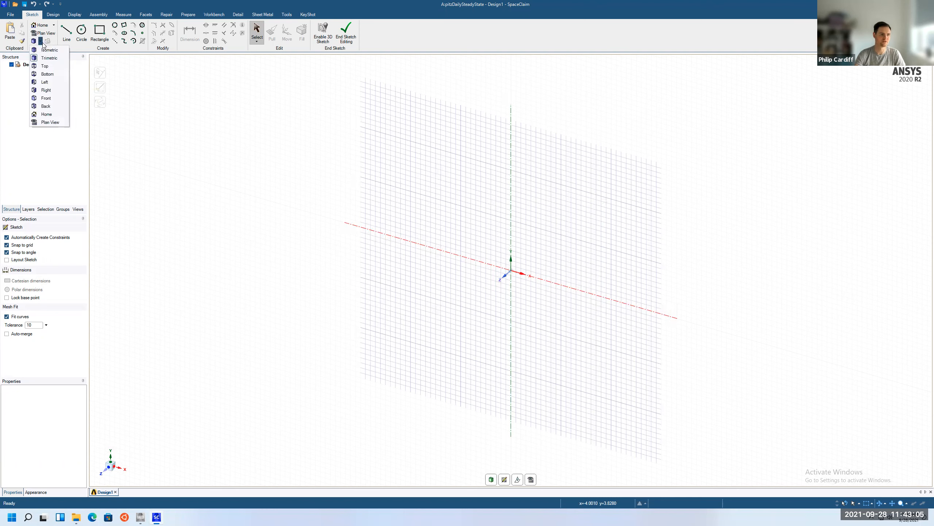
pyautogui.click(46, 98)
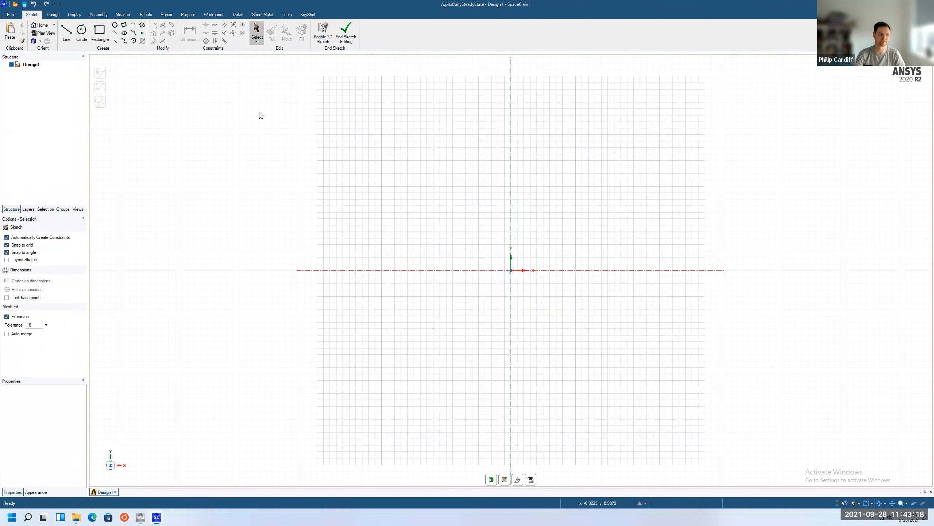
# Step: Set this document's length units to meters in the SpaceClaim options
pyautogui.click(10, 15)
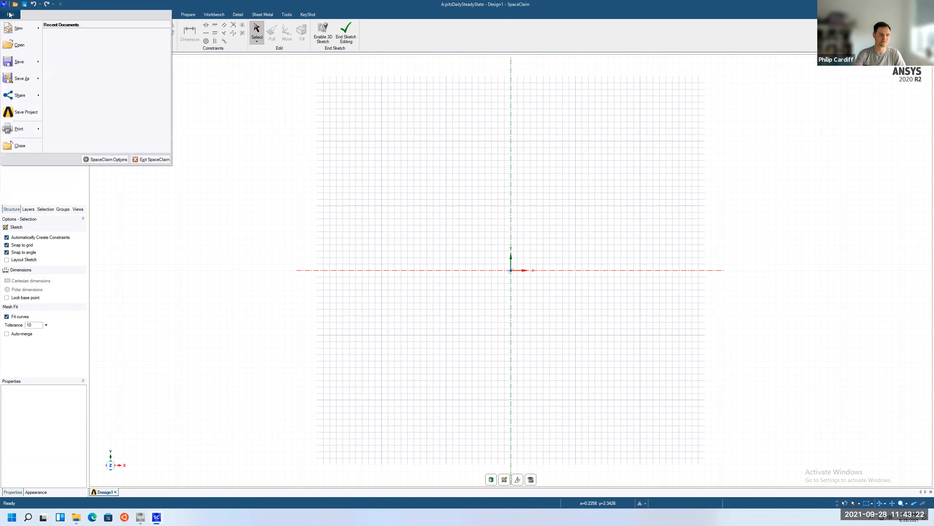
pyautogui.click(110, 161)
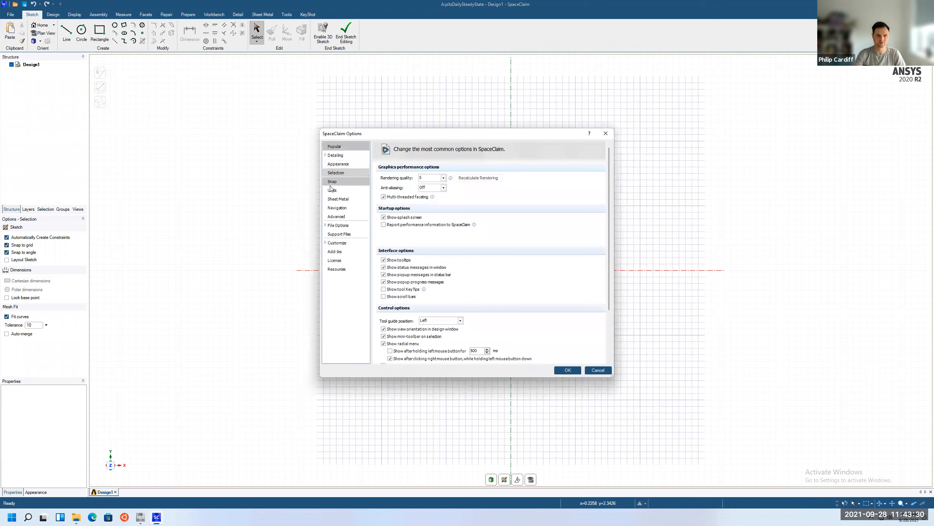
pyautogui.click(334, 191)
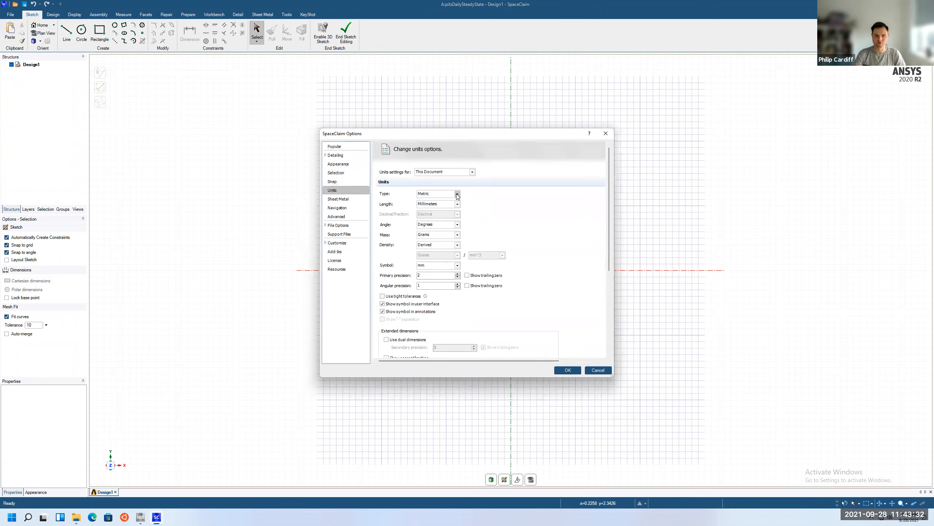
pyautogui.click(458, 205)
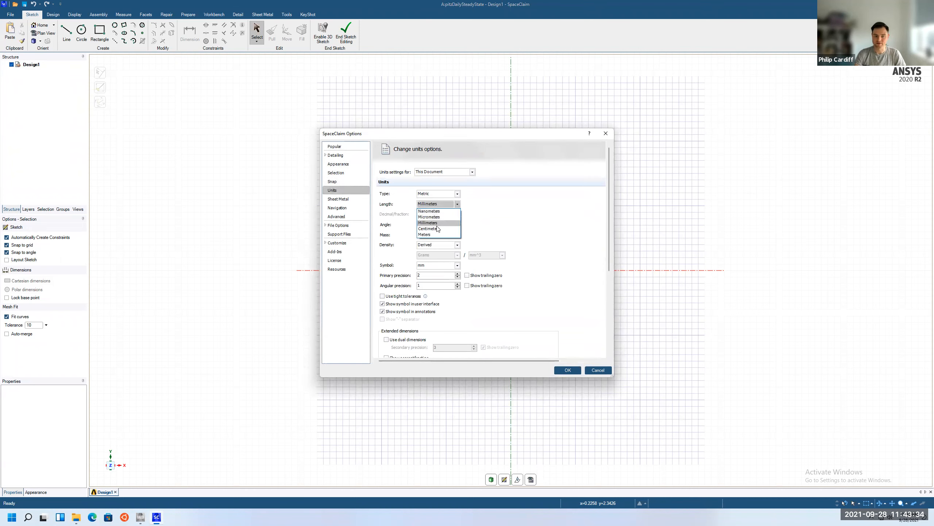
pyautogui.click(438, 234)
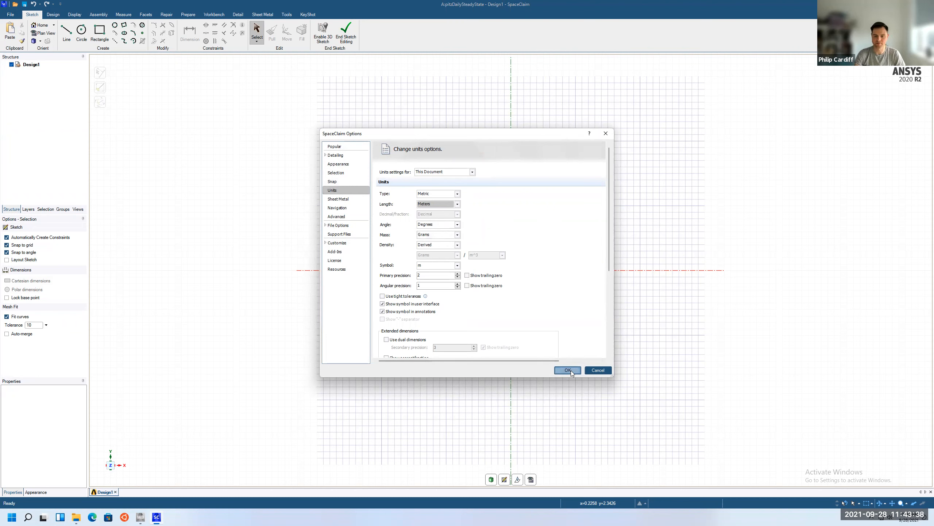
pyautogui.click(569, 370)
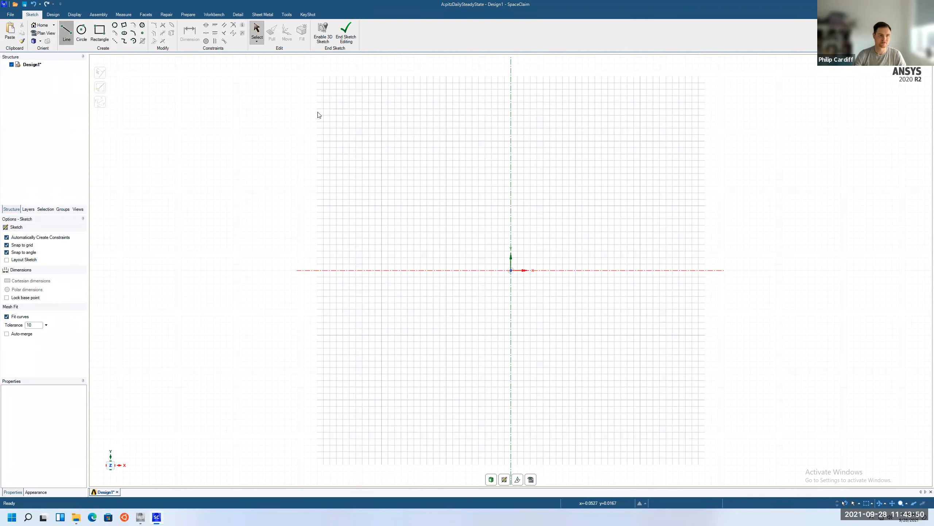
# Step: Sketch the stepped lower boundary from the origin with connected lines: 0.0206 m rightward, 0.0254 m downward and 0.206 m rightward
pyautogui.click(511, 271)
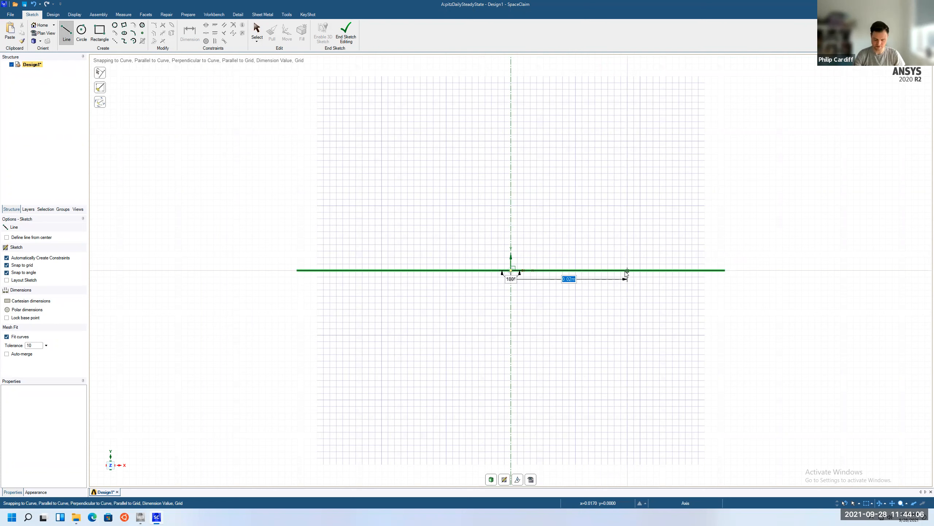
pyautogui.write('0.0206')
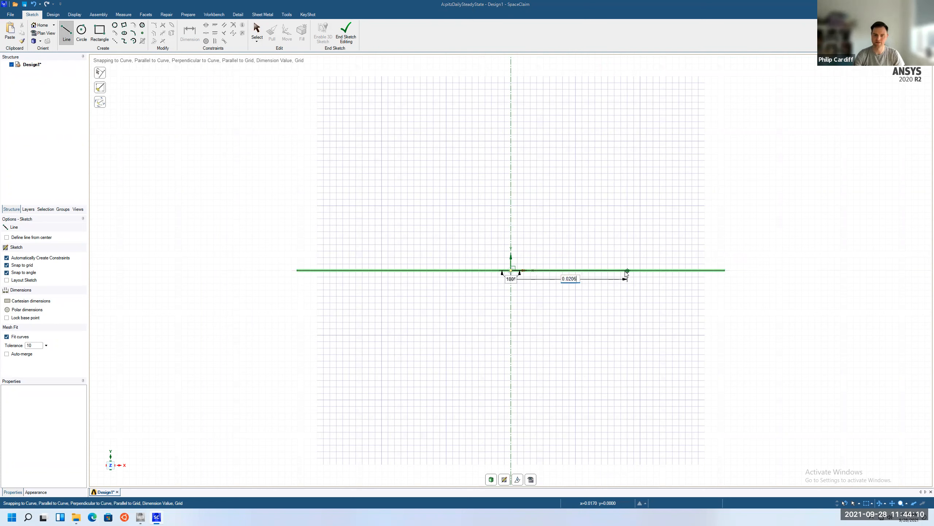
pyautogui.press('Return')
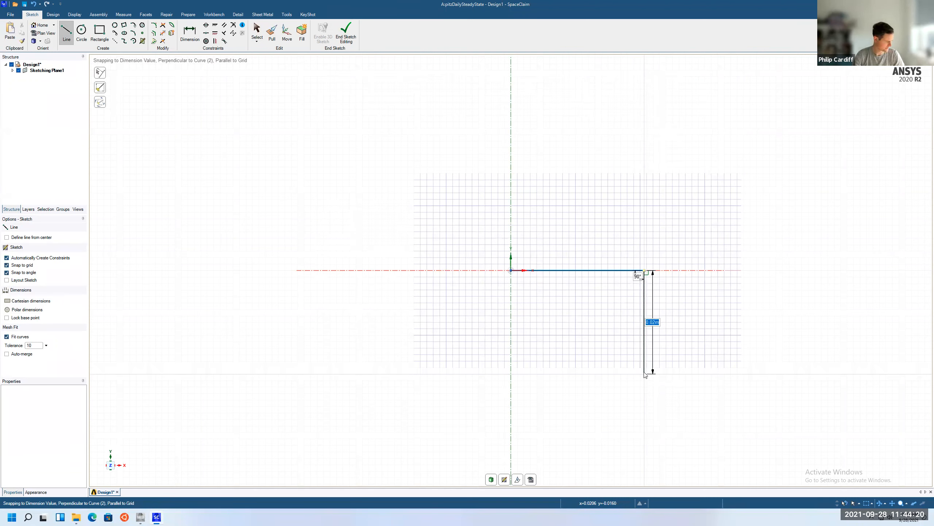
pyautogui.write('0.0254')
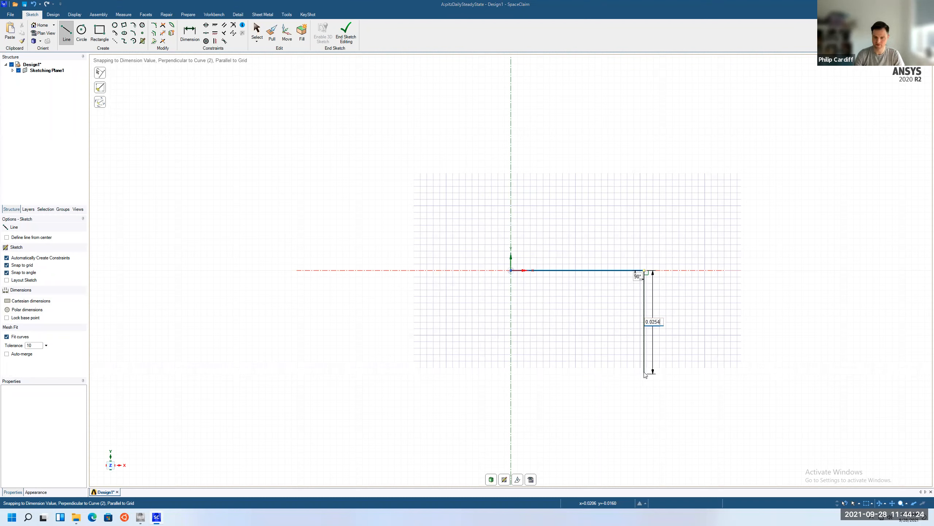
pyautogui.press('Return')
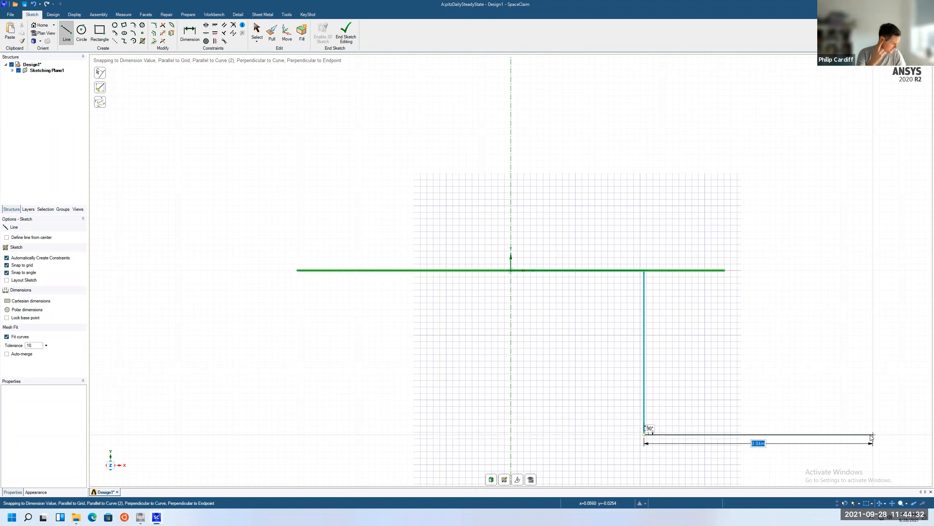
pyautogui.write('0.206')
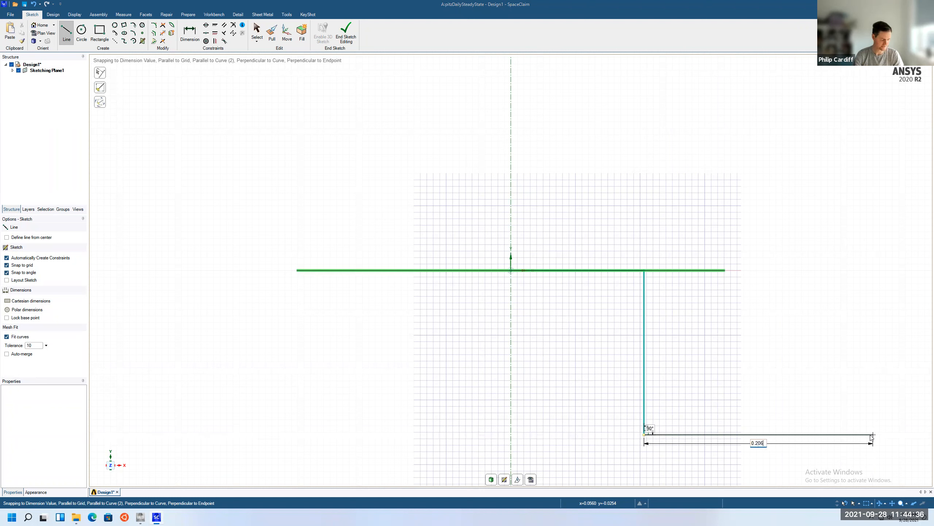
pyautogui.press('Return')
# Step: Continue the profile with a line sloping up to about x=0.249, y=-0.015, followed by a 0.0332 m vertical outlet line upward
pyautogui.scroll(-2, 872, 437)
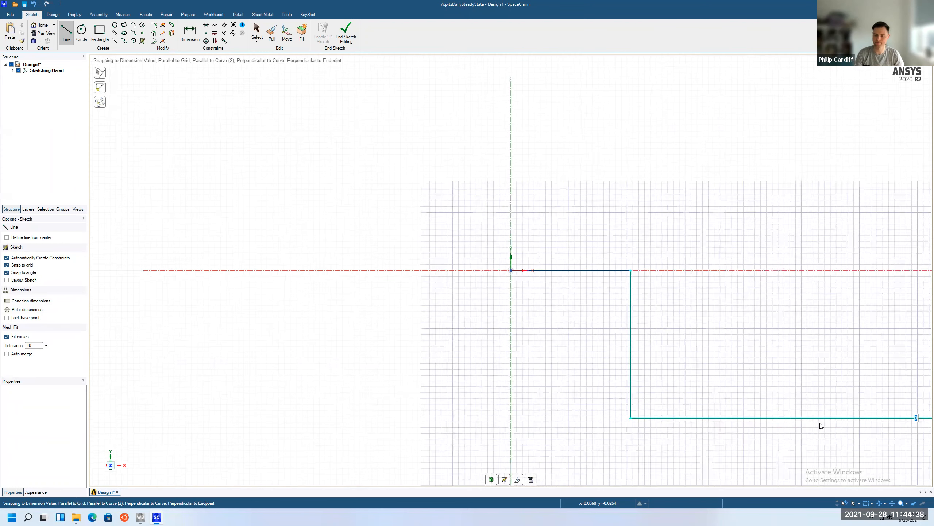
pyautogui.scroll(-2, 806, 423)
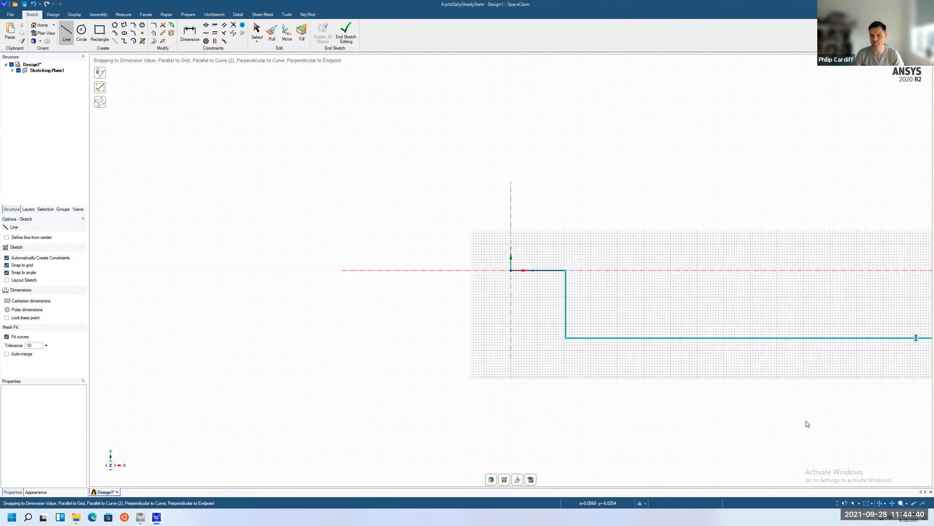
pyautogui.scroll(-2, 879, 307)
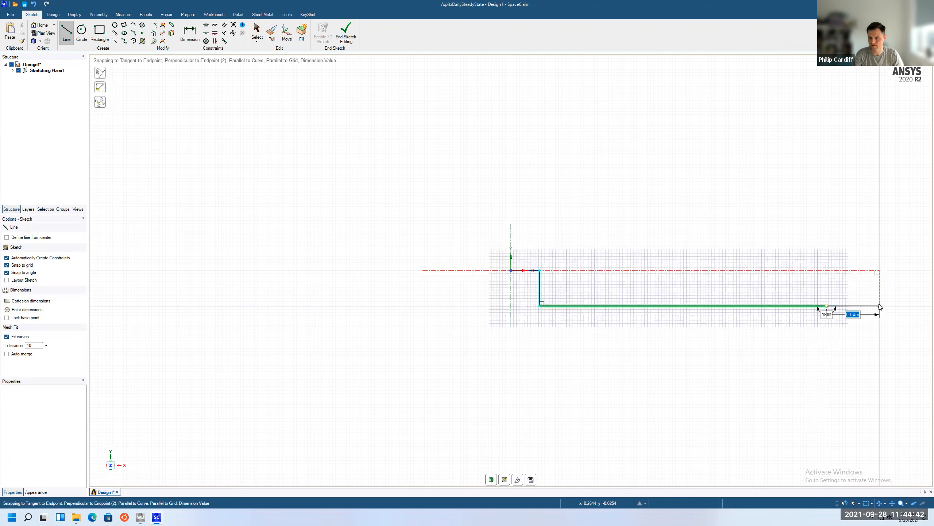
pyautogui.scroll(-1, 879, 307)
pyautogui.scroll(-2, 865, 266)
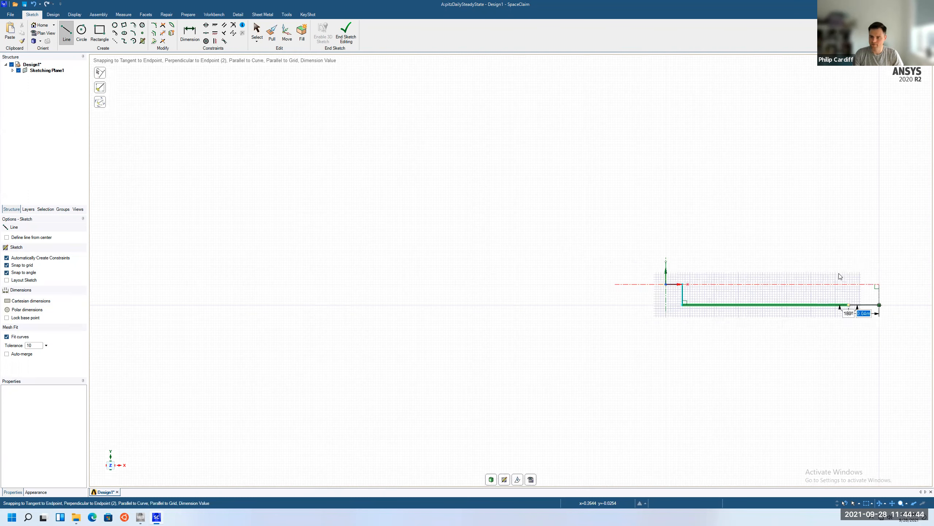
pyautogui.scroll(-3, 840, 279)
pyautogui.scroll(5, 841, 276)
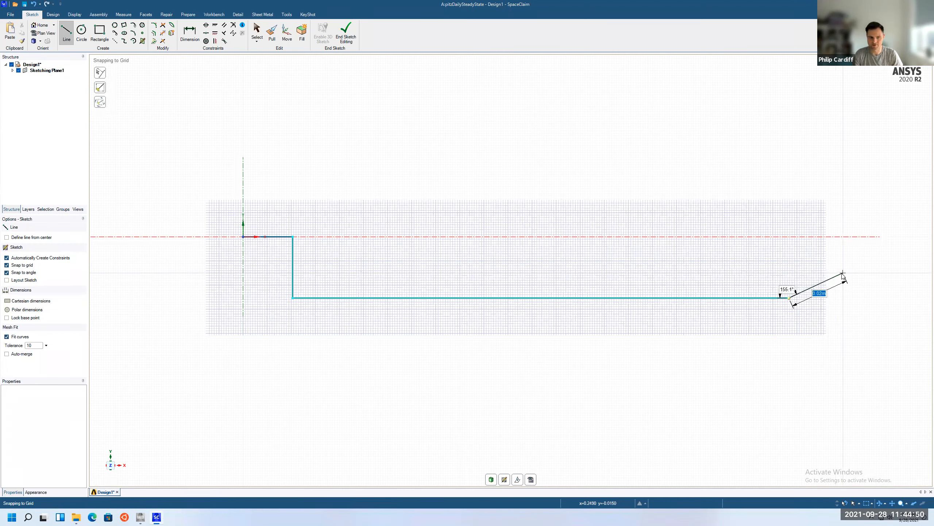
pyautogui.click(843, 274)
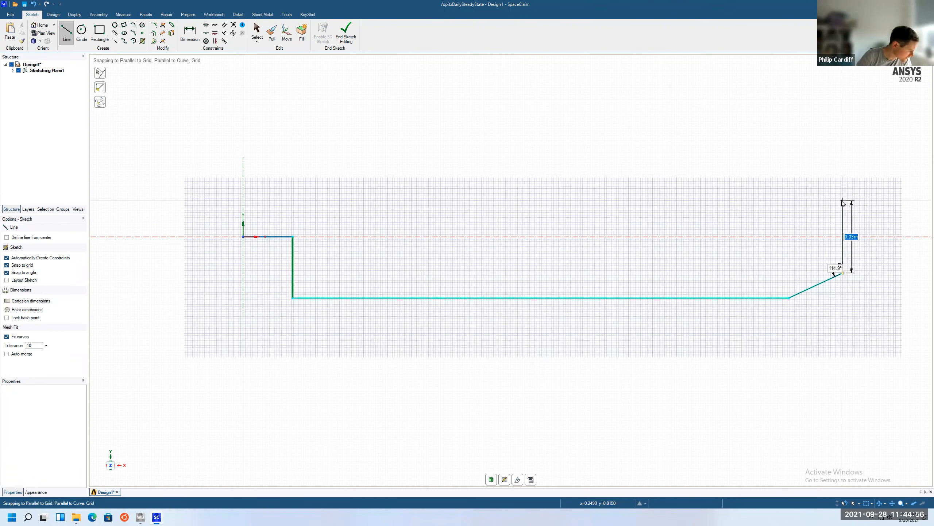
pyautogui.write('0.0332')
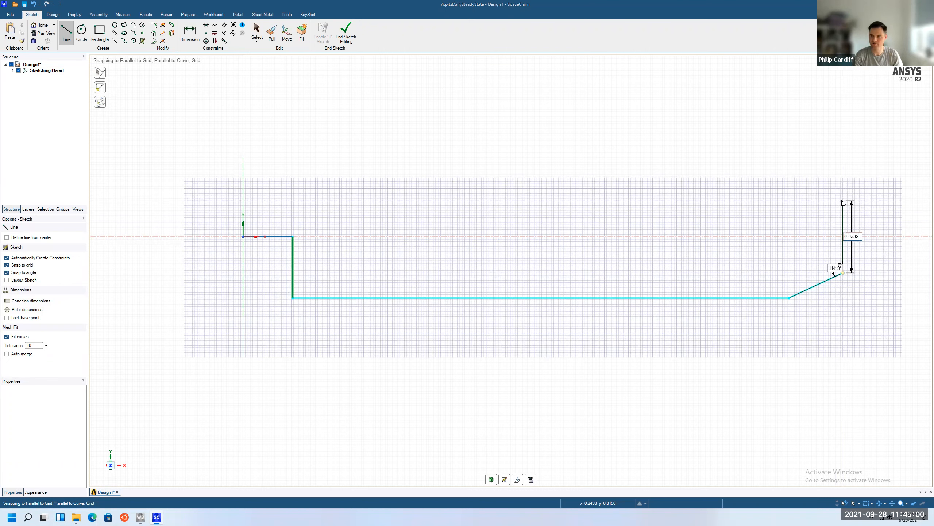
pyautogui.press('Return')
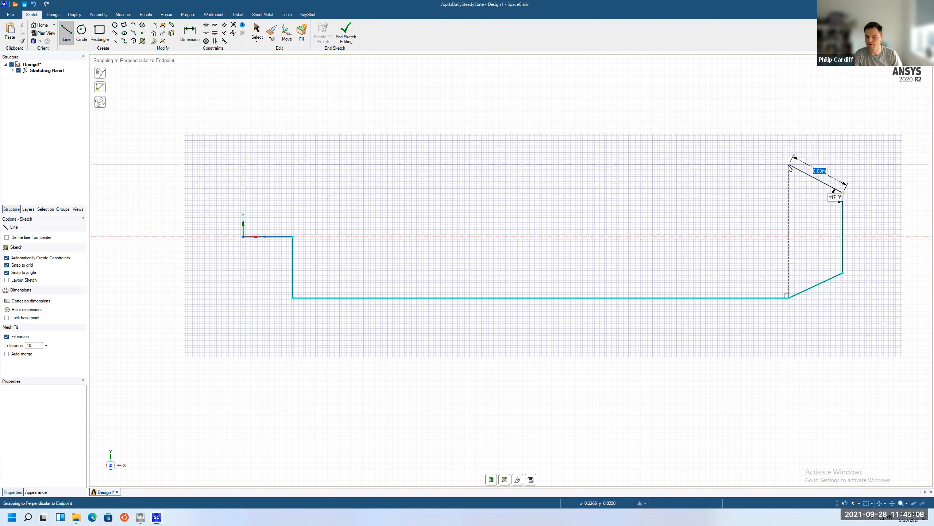
# Step: Close the profile with a line sloping up-left above the lower corner, a horizontal top line to the vertical axis and a line down to the origin
pyautogui.click(789, 165)
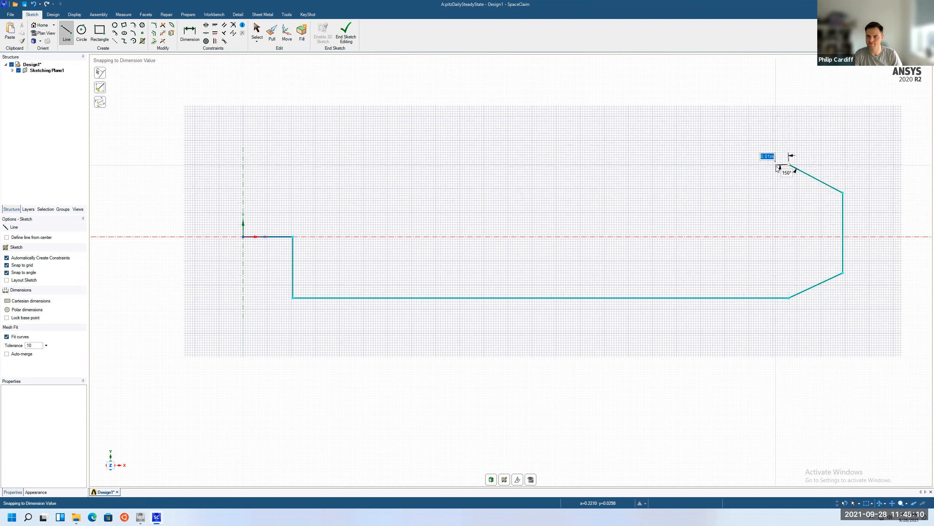
pyautogui.click(242, 165)
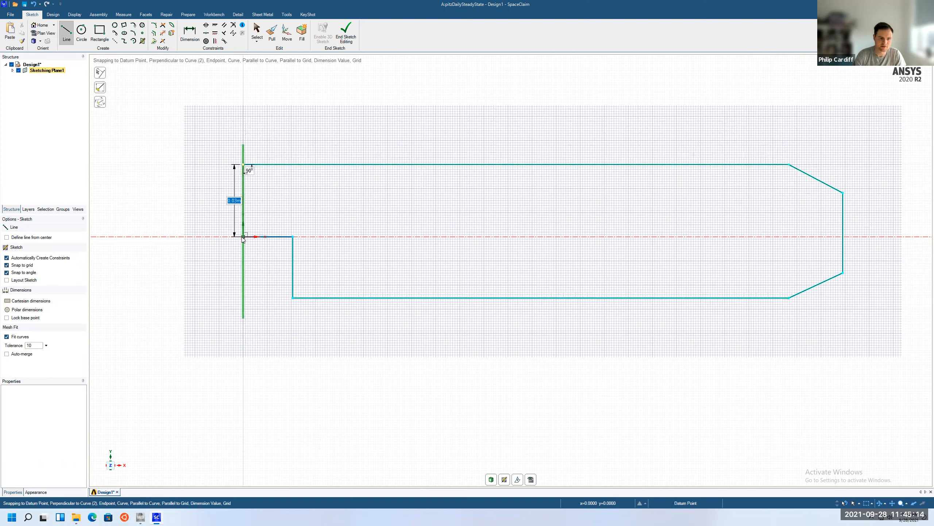
pyautogui.click(243, 236)
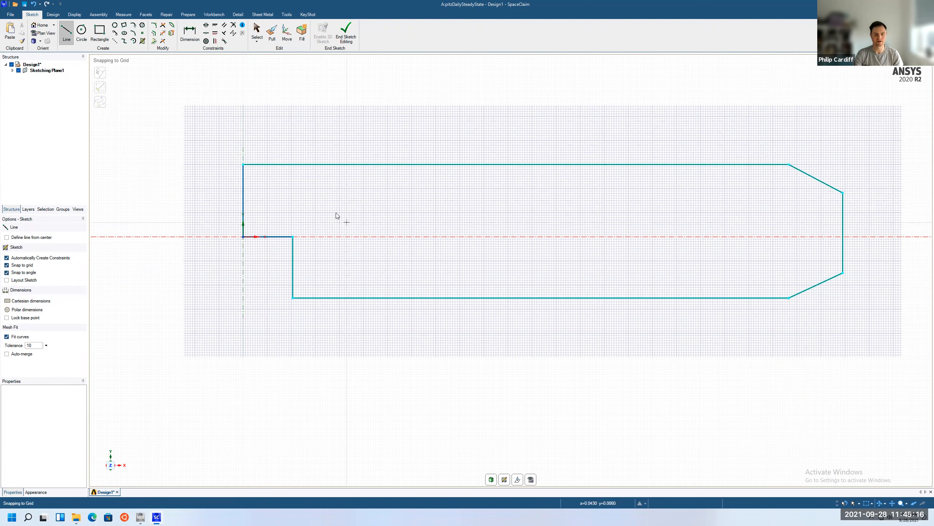
# Step: Dimension the vertical inlet line above the origin and set its length to 0.0254 m
pyautogui.click(190, 31)
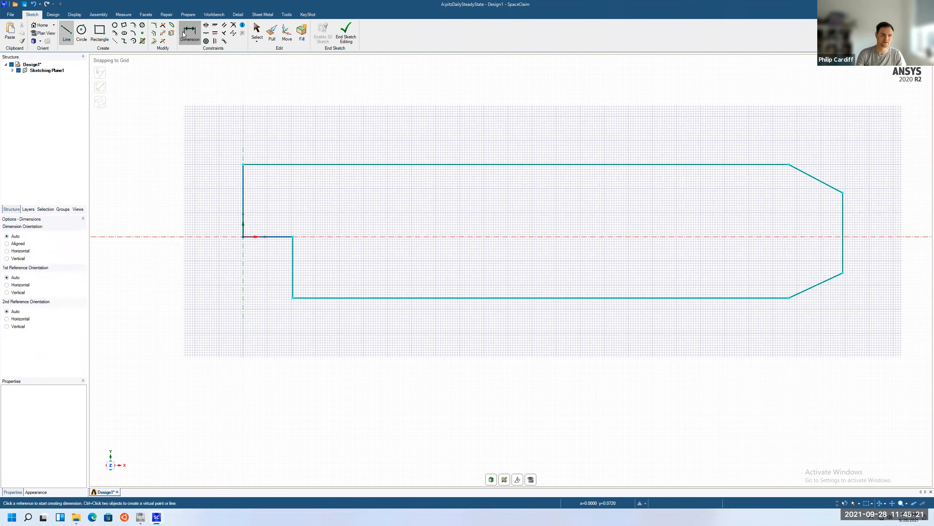
pyautogui.click(244, 191)
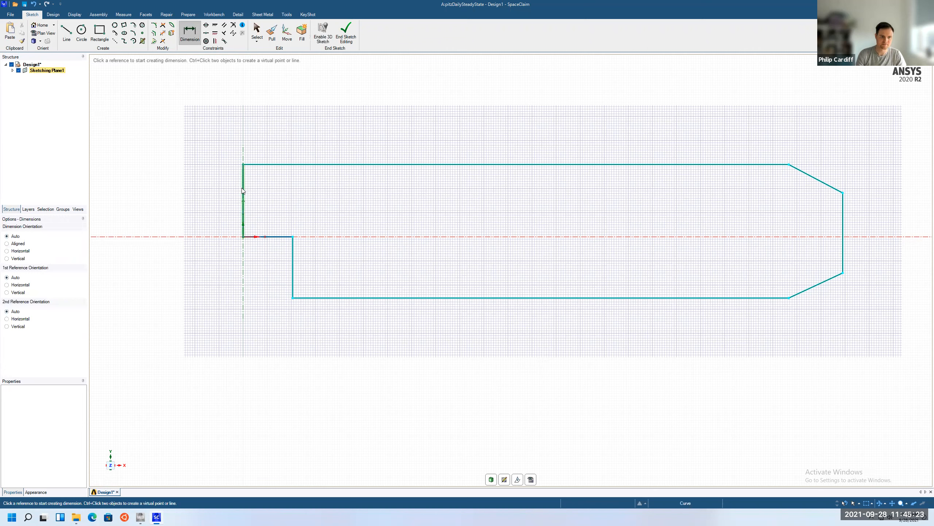
pyautogui.click(195, 192)
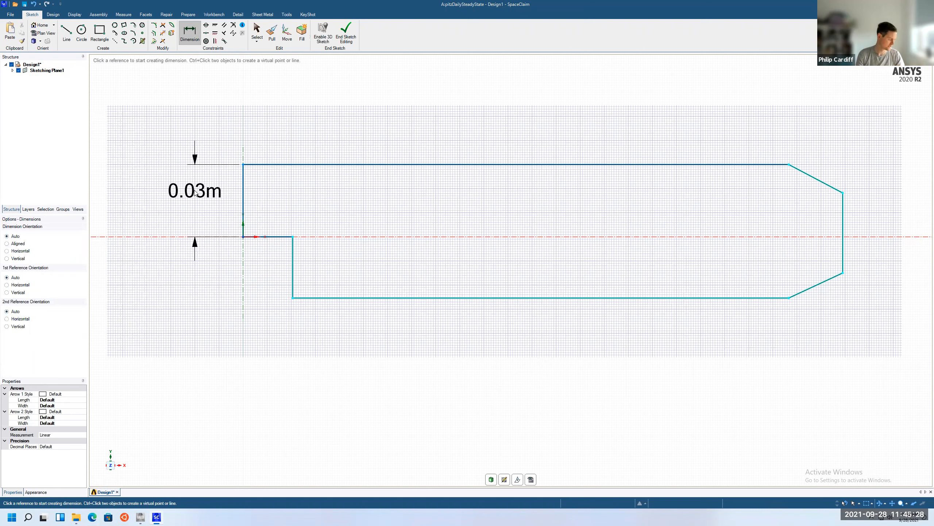
pyautogui.click(195, 192)
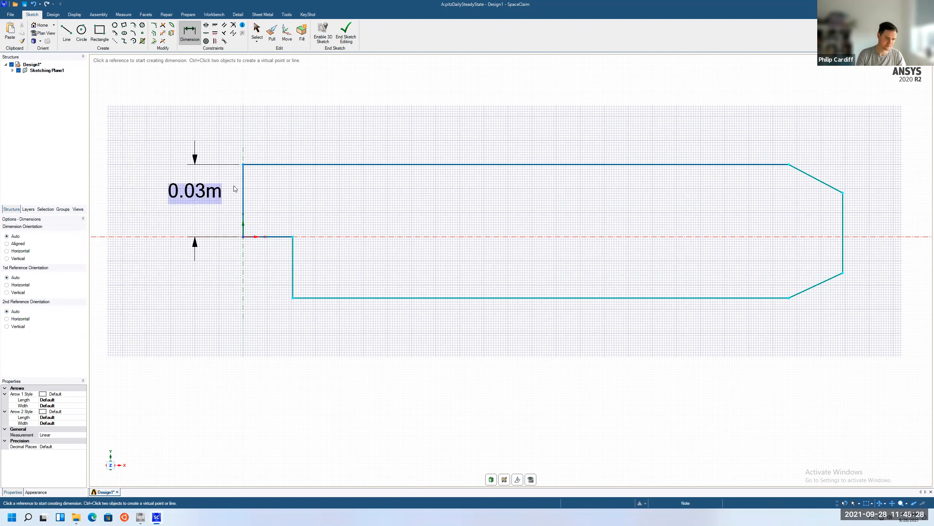
pyautogui.click(202, 194)
pyautogui.click(205, 198)
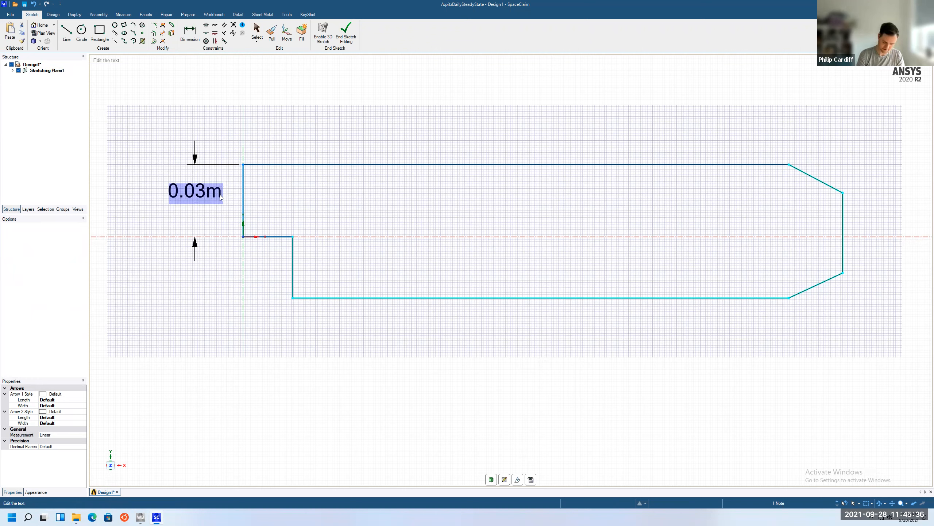
pyautogui.write('0.0254')
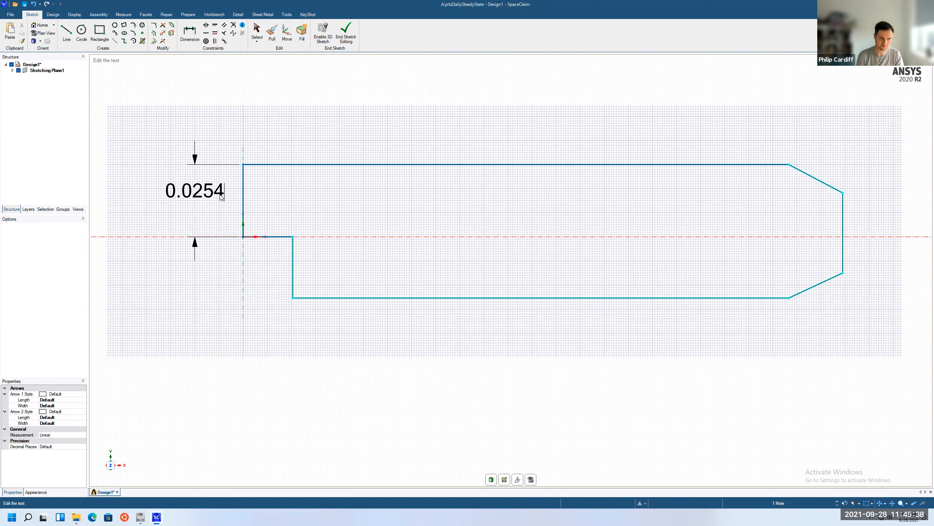
pyautogui.press('Return')
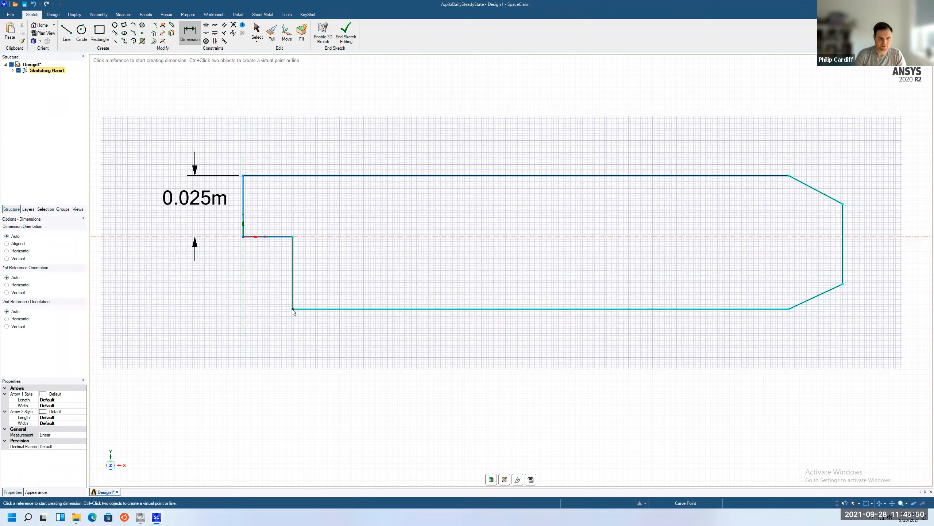
# Step: Dimension the vertical step line below the horizontal axis and set its length to 0.0254 m
pyautogui.click(292, 290)
pyautogui.click(184, 289)
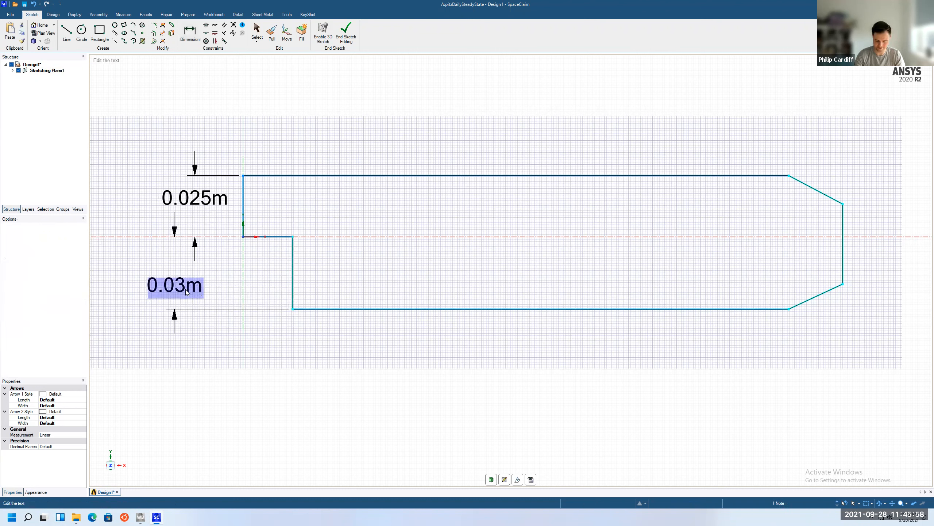
pyautogui.write('0')
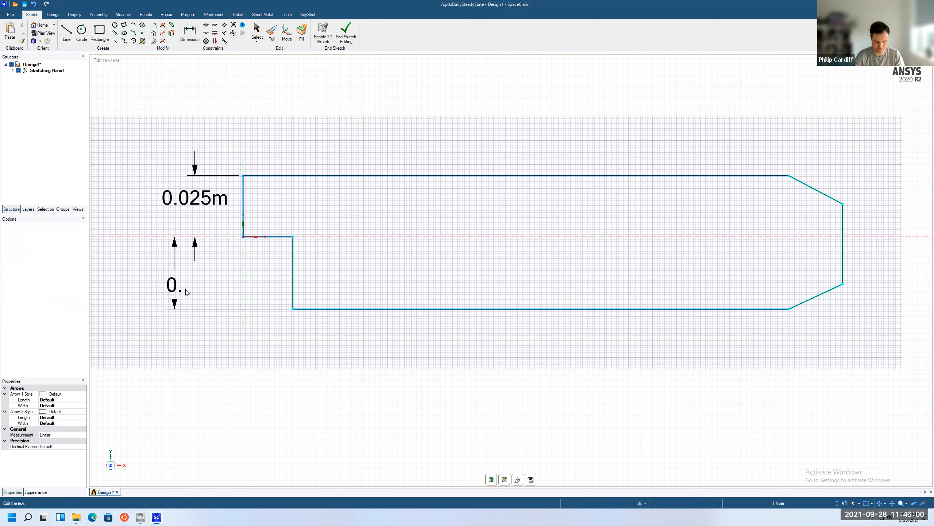
pyautogui.write('.2')
pyautogui.press('BackSpace')
pyautogui.write('0254')
pyautogui.press('Return')
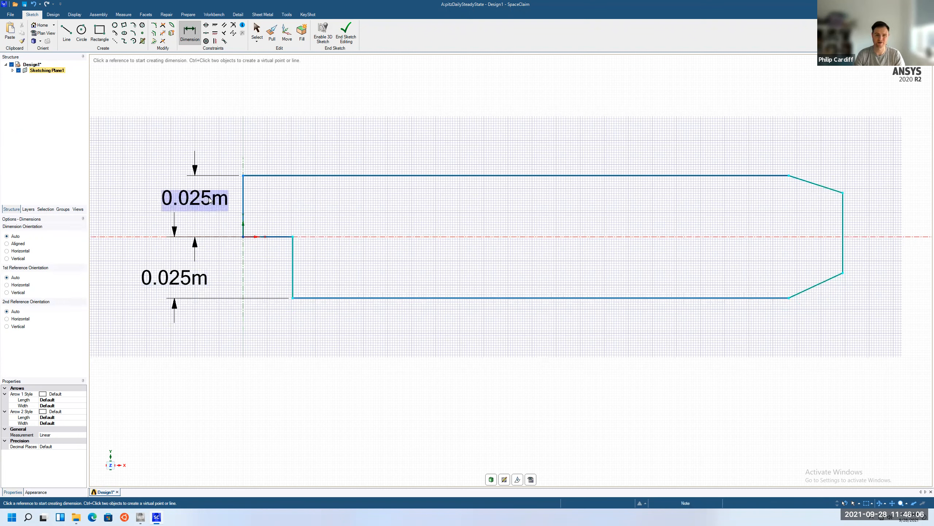
# Step: Dimension the short horizontal line between the origin and the step corner, setting it to 0.0206 m
pyautogui.click(276, 239)
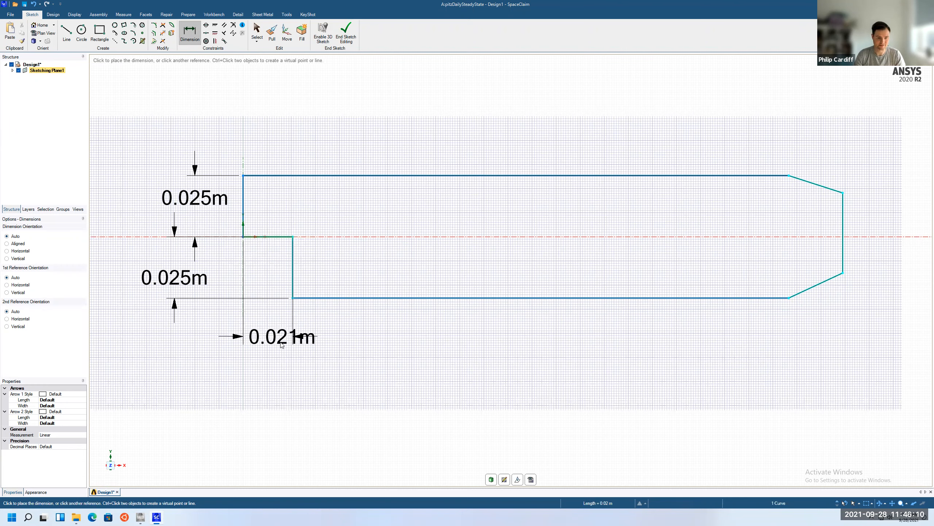
pyautogui.click(282, 348)
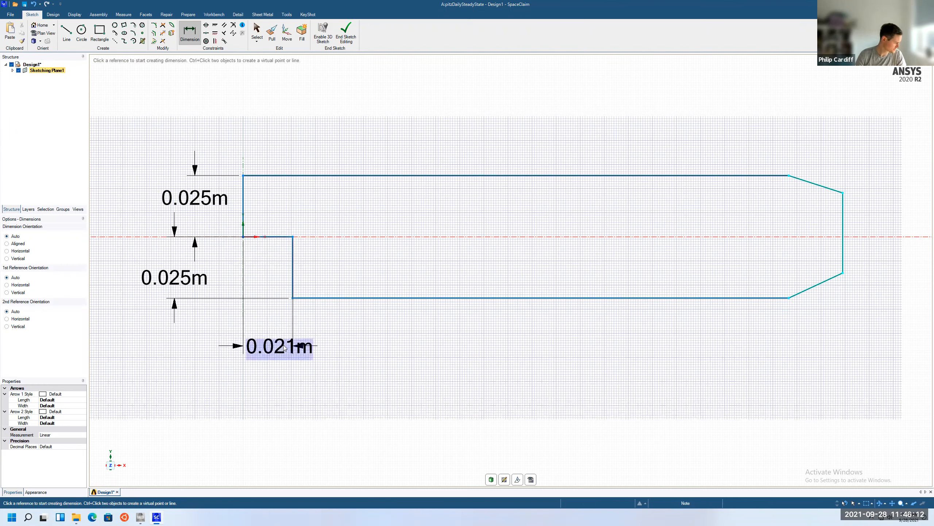
pyautogui.click(283, 348)
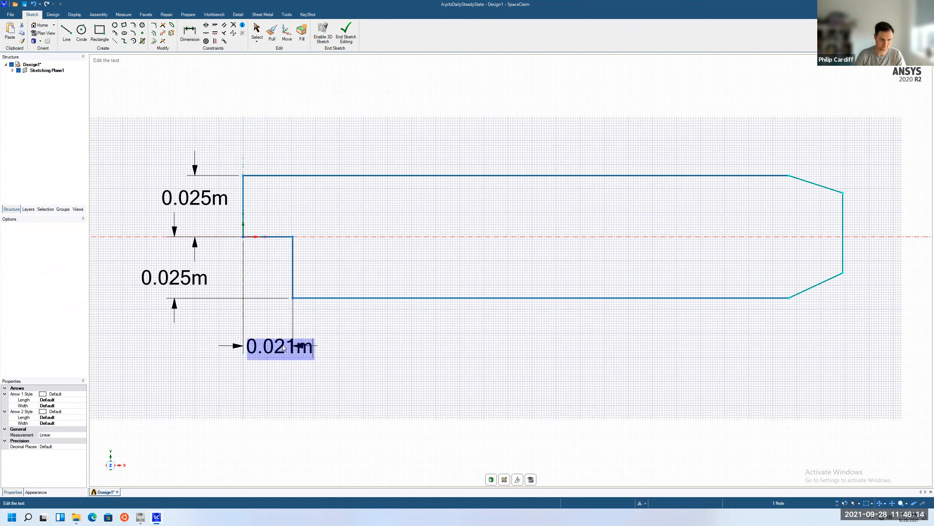
pyautogui.write('0')
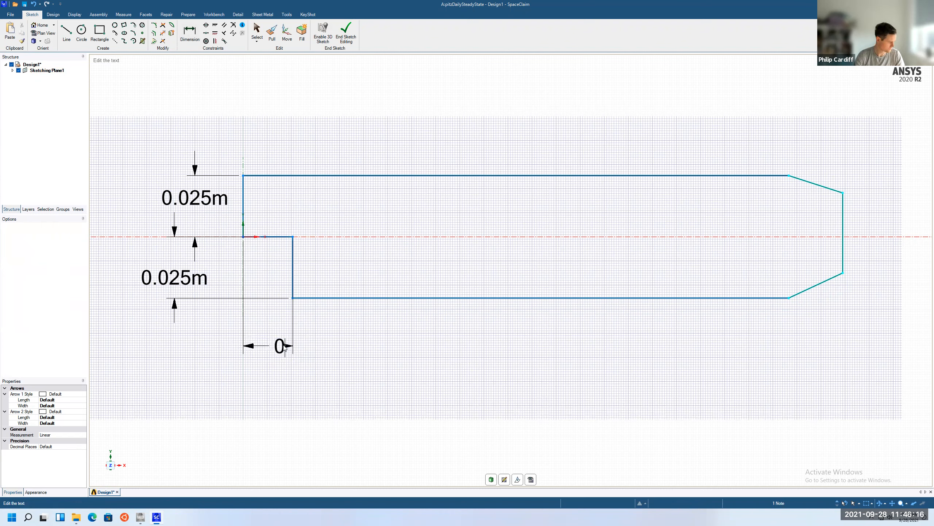
pyautogui.write('.0206')
pyautogui.press('Return')
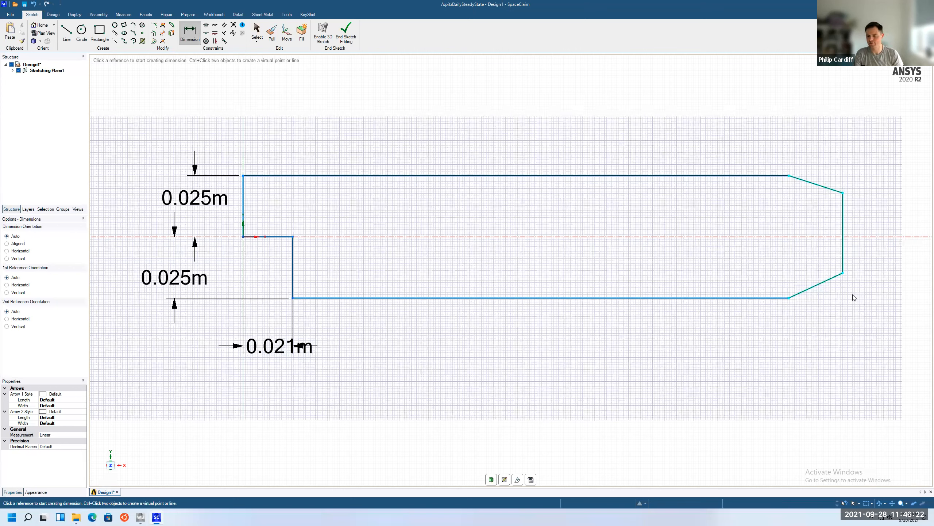
# Step: Dimension the upper outlet corner's height above the horizontal axis and set it to 0.0166 m
pyautogui.click(844, 193)
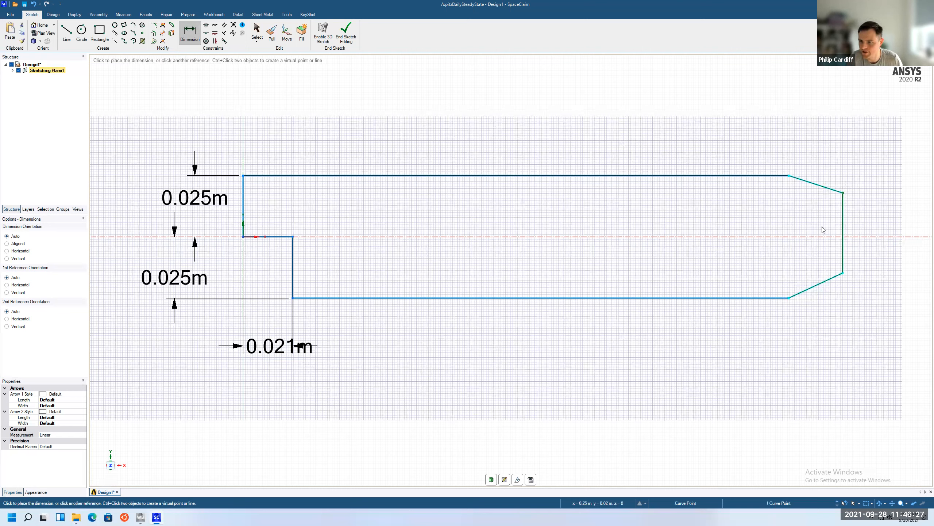
pyautogui.click(868, 237)
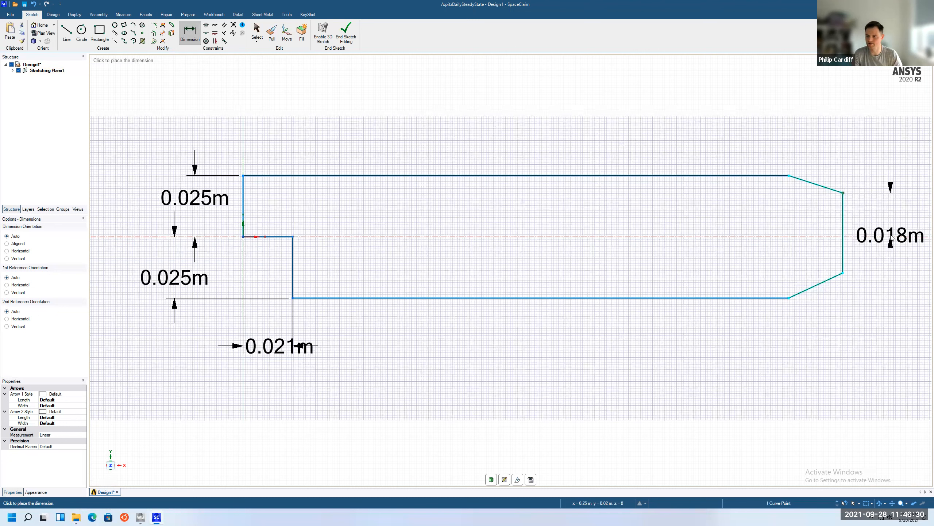
pyautogui.click(894, 236)
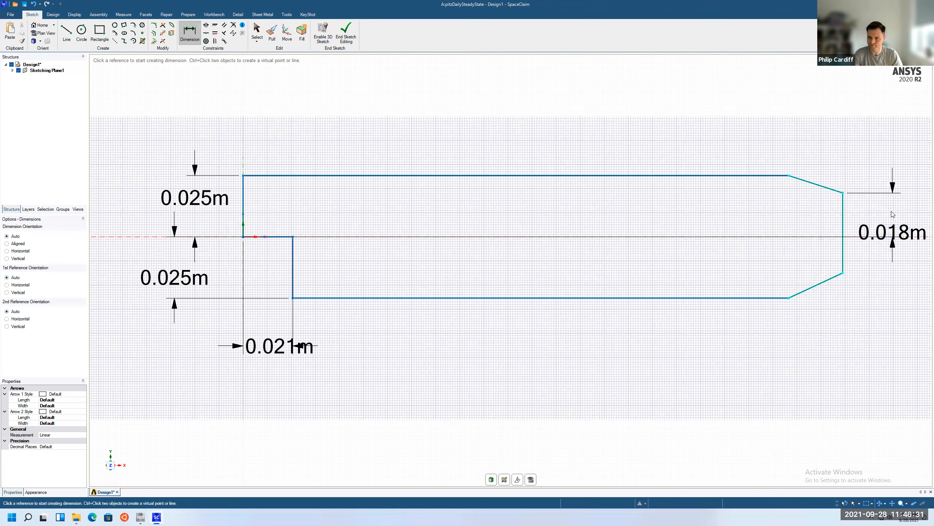
pyautogui.click(895, 236)
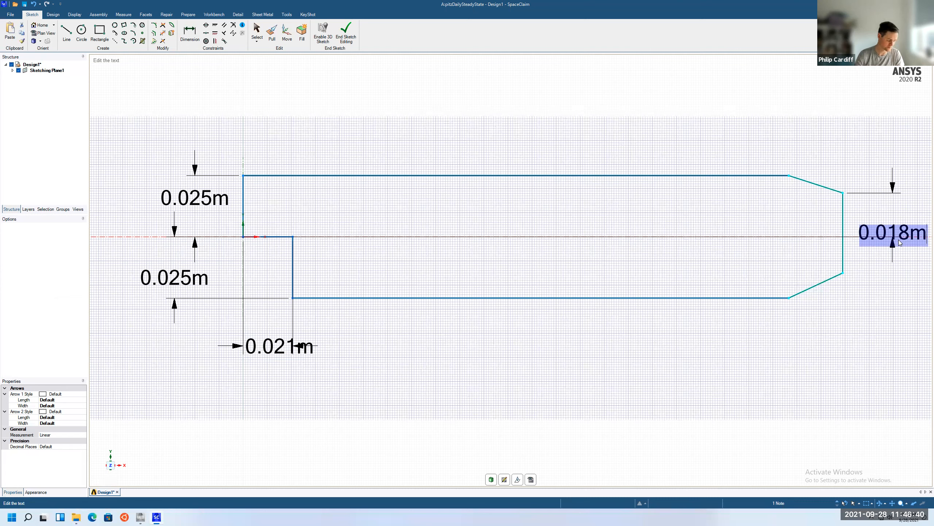
pyautogui.write('0.0166')
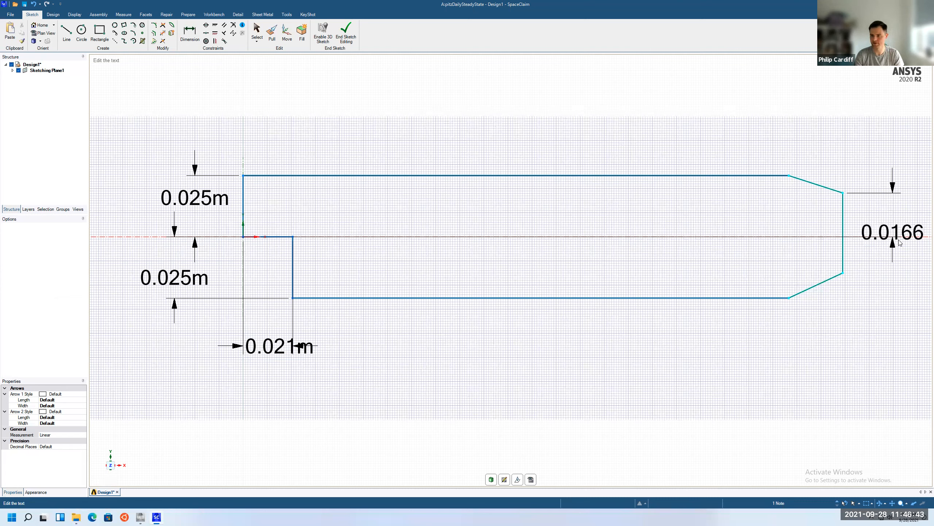
pyautogui.press('Return')
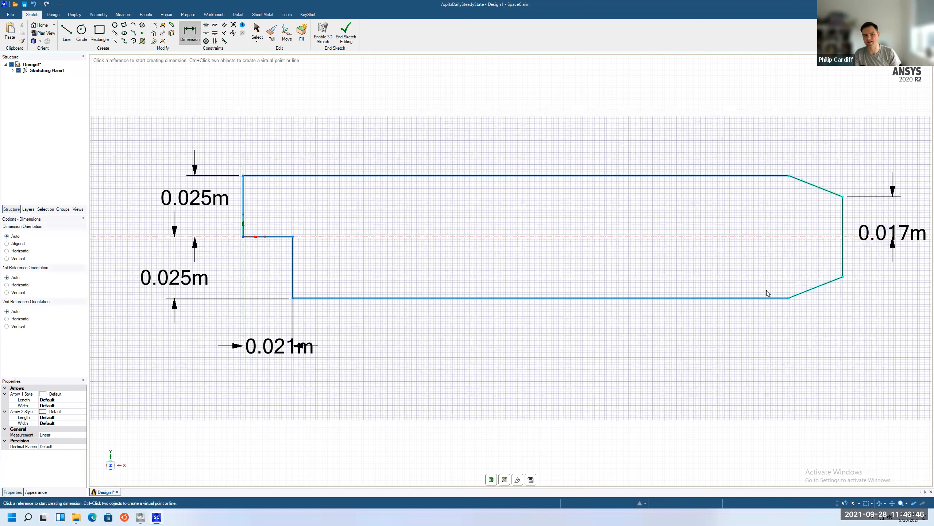
# Step: Dimension the horizontal distance between the ends of the lower sloping line and set it to 0.084 m
pyautogui.click(790, 299)
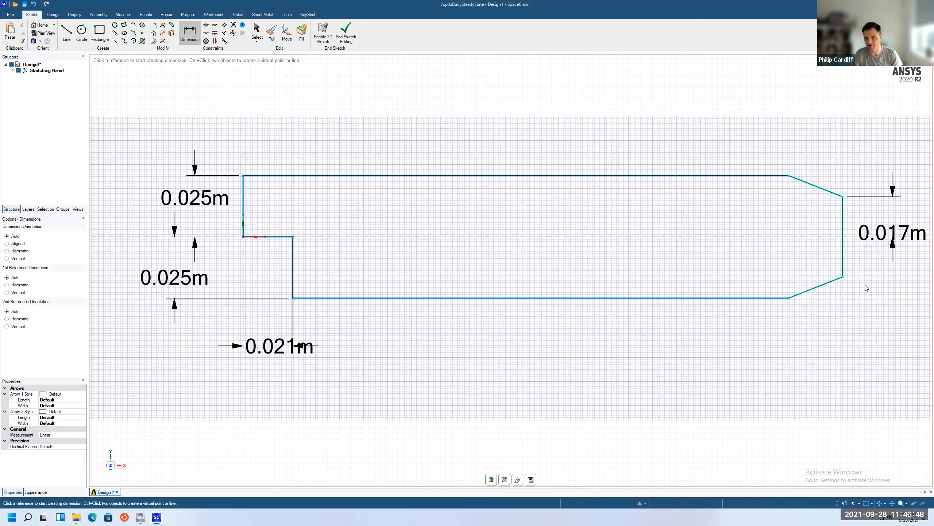
pyautogui.click(843, 278)
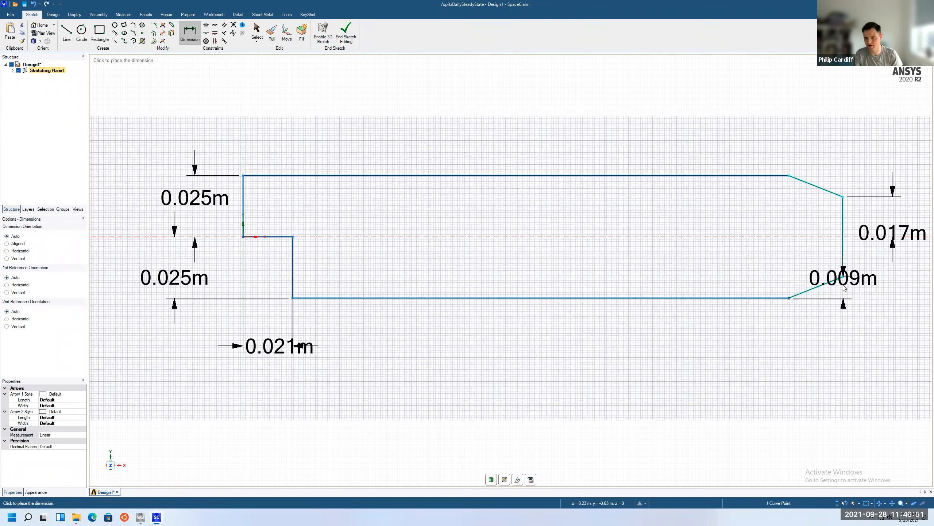
pyautogui.click(830, 366)
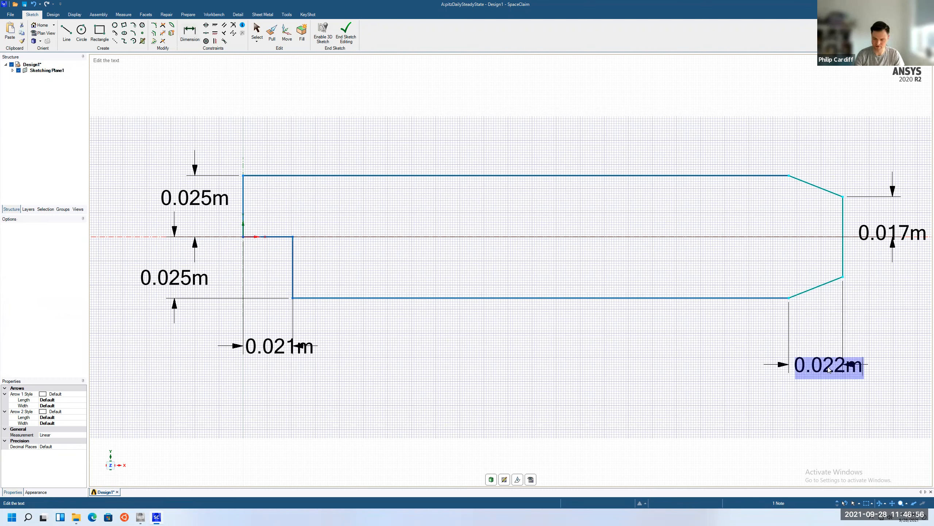
pyautogui.write('0.084')
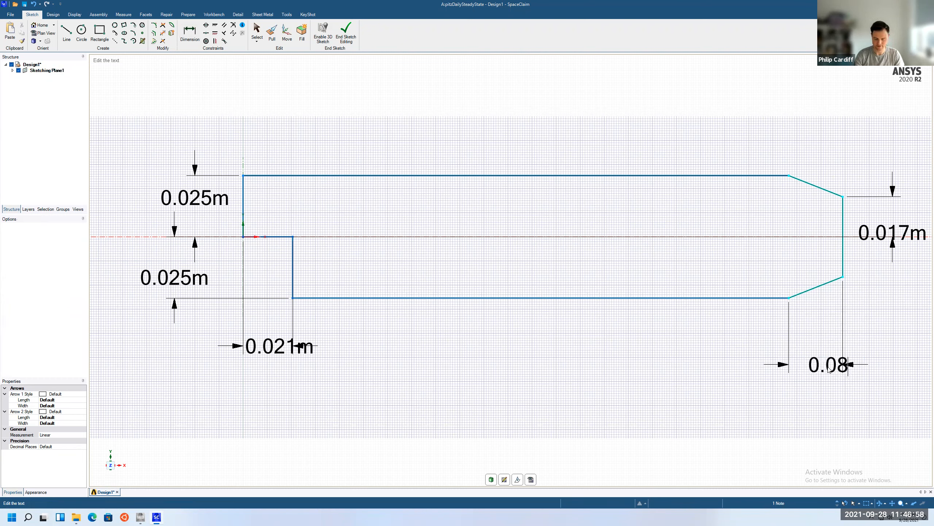
pyautogui.press('Return')
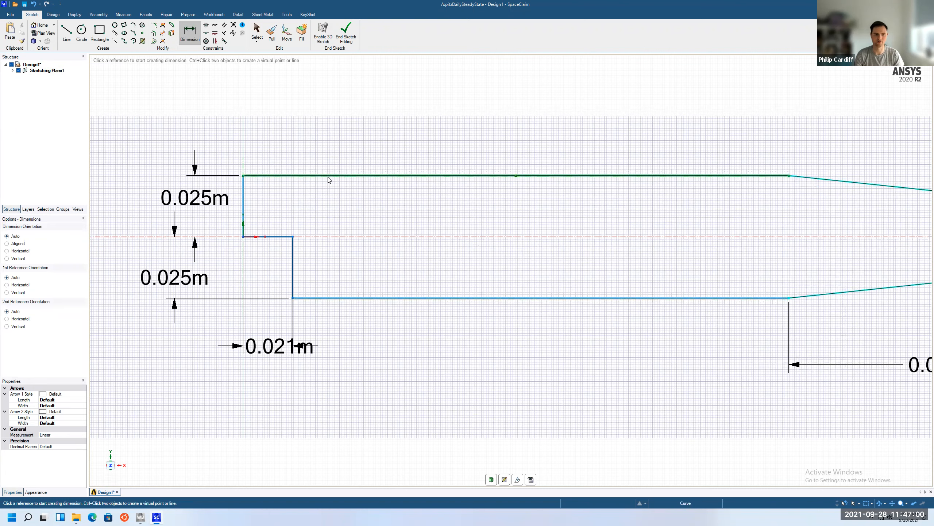
# Step: Finish editing the sketch to turn the closed profile into a surface
pyautogui.click(39, 42)
pyautogui.click(47, 101)
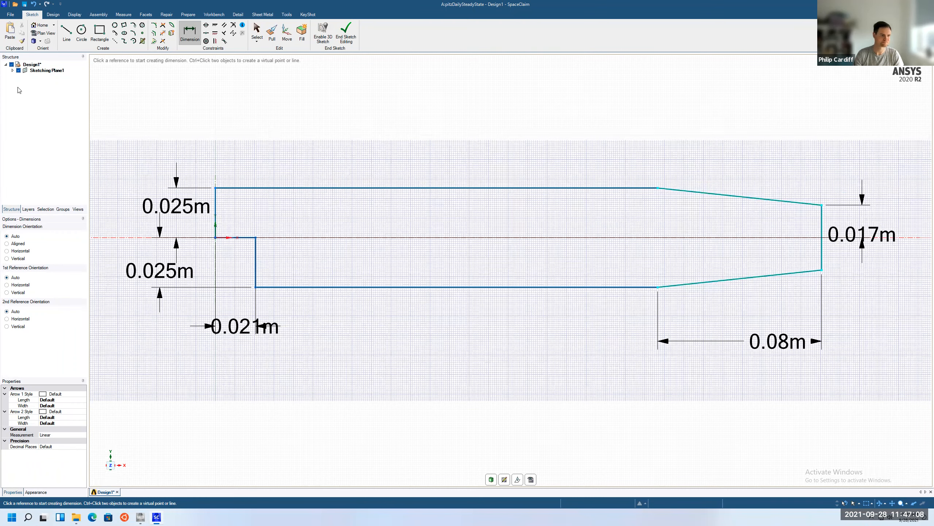
pyautogui.click(351, 32)
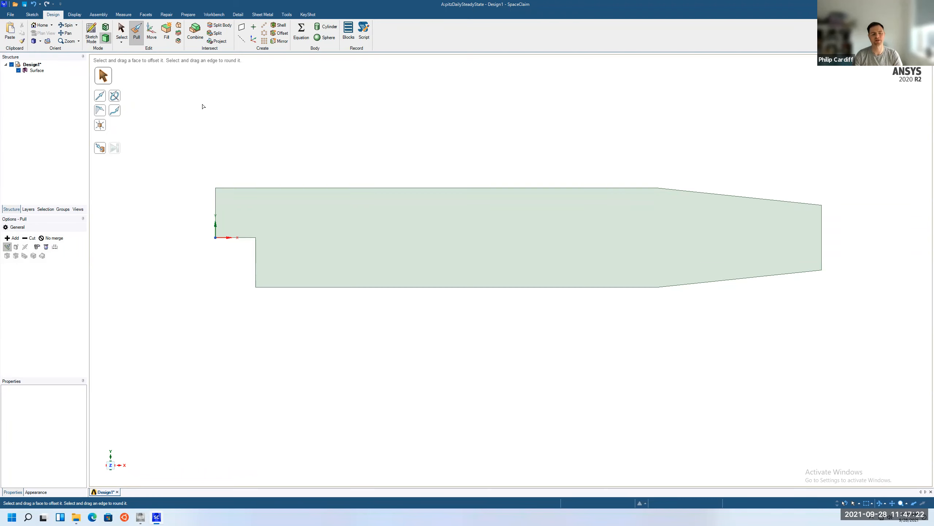
pyautogui.click(250, 207)
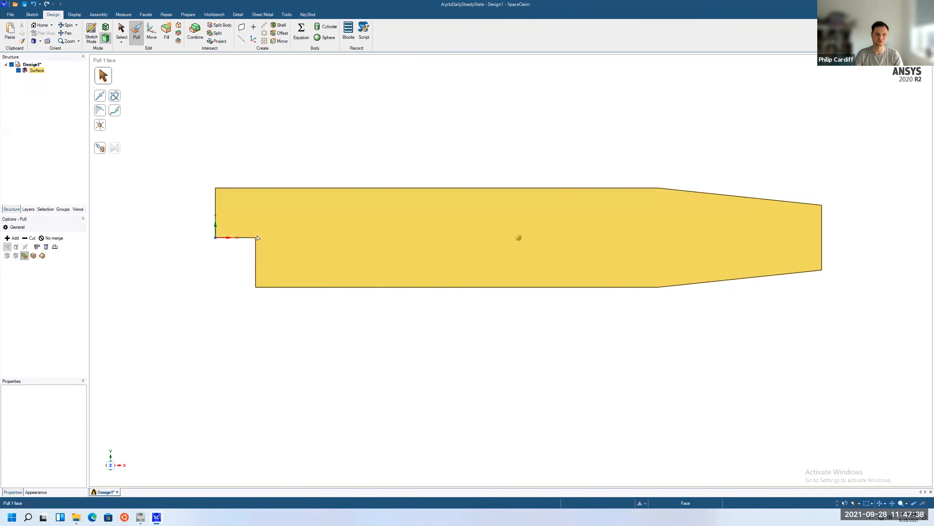
pyautogui.click(223, 197)
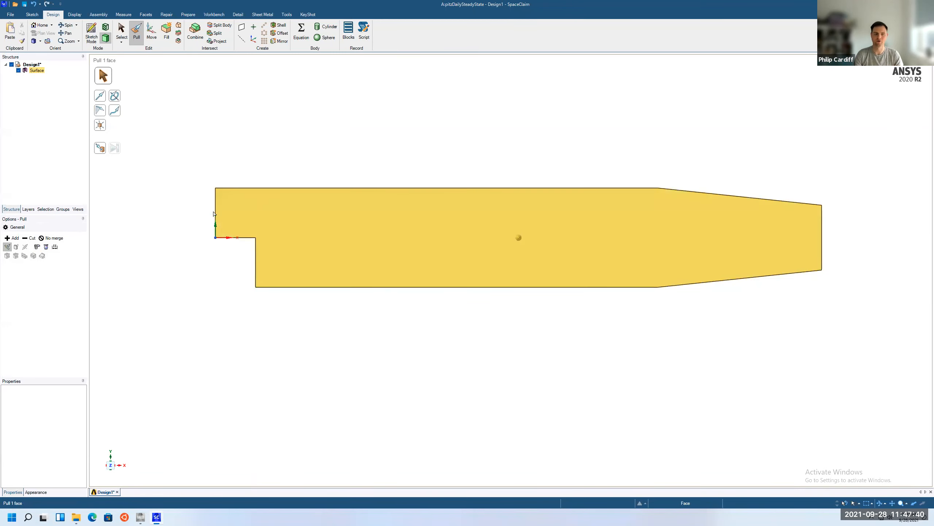
pyautogui.click(215, 269)
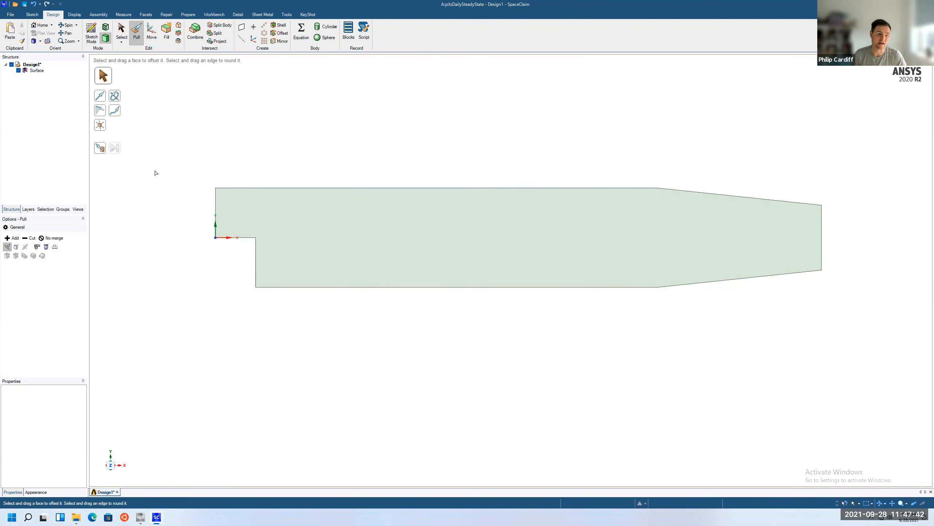
# Step: Split the surface at the step's upper corner along a vertical and a horizontal line into separate faces
pyautogui.click(212, 34)
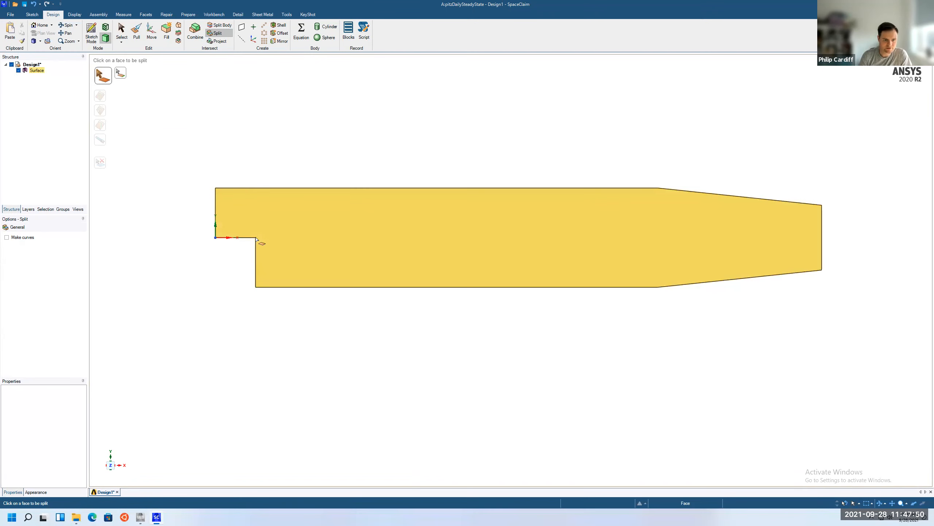
pyautogui.click(294, 237)
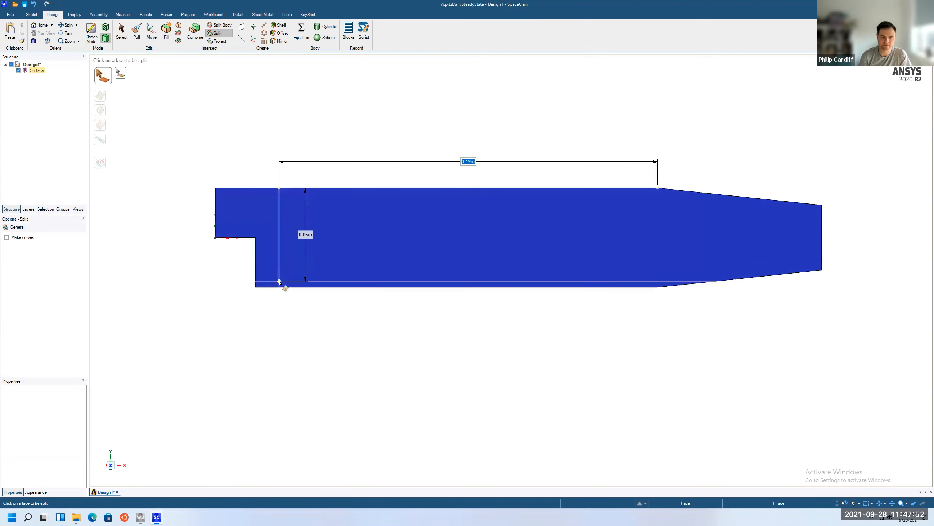
pyautogui.click(256, 238)
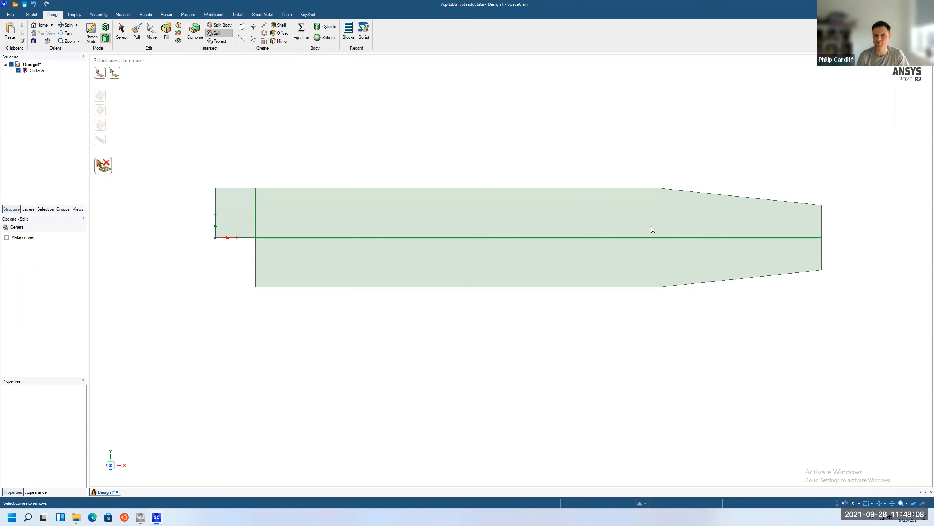
pyautogui.press('Escape')
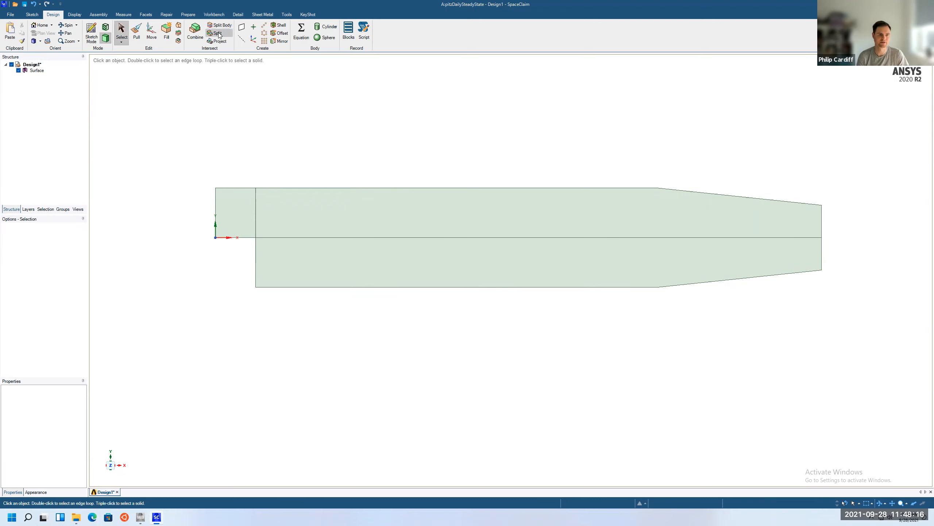
# Step: Split the two faces downstream of the step along a vertical line at the corner where the lower sloping wall begins
pyautogui.click(606, 214)
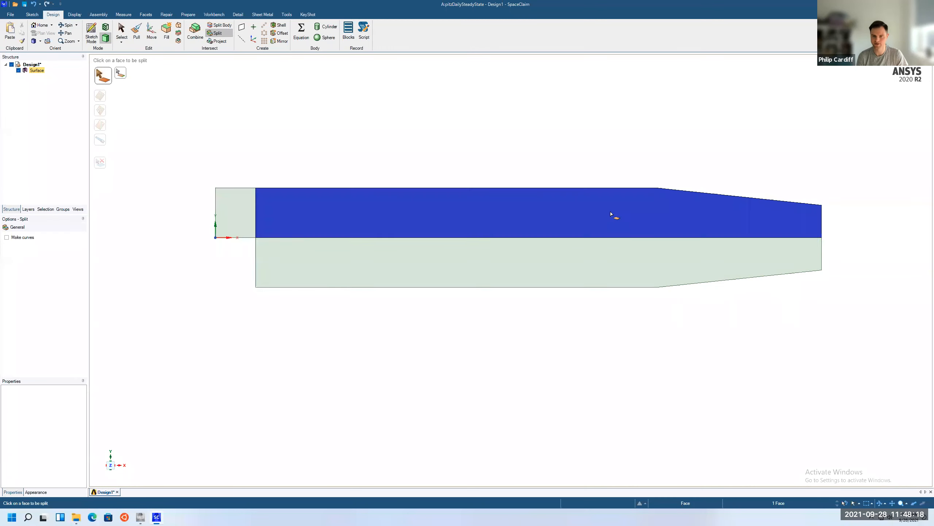
pyautogui.click(646, 269)
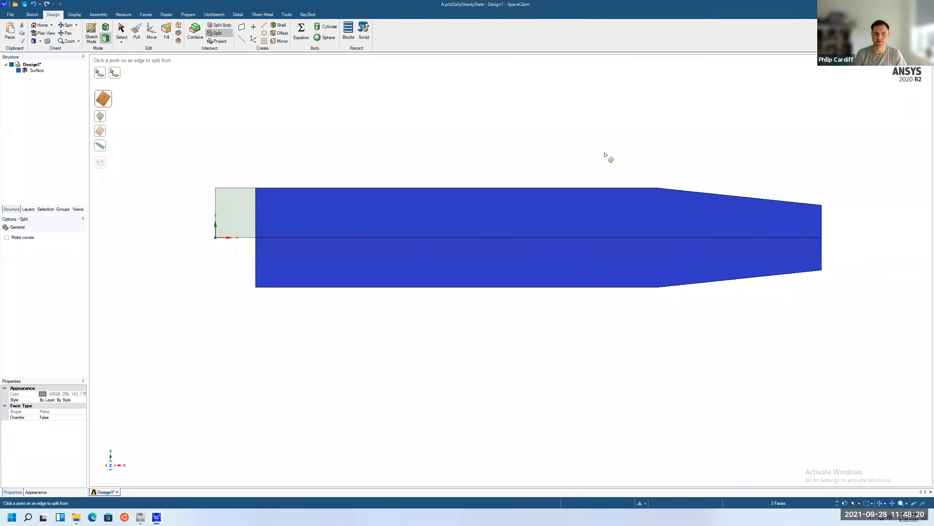
pyautogui.click(658, 288)
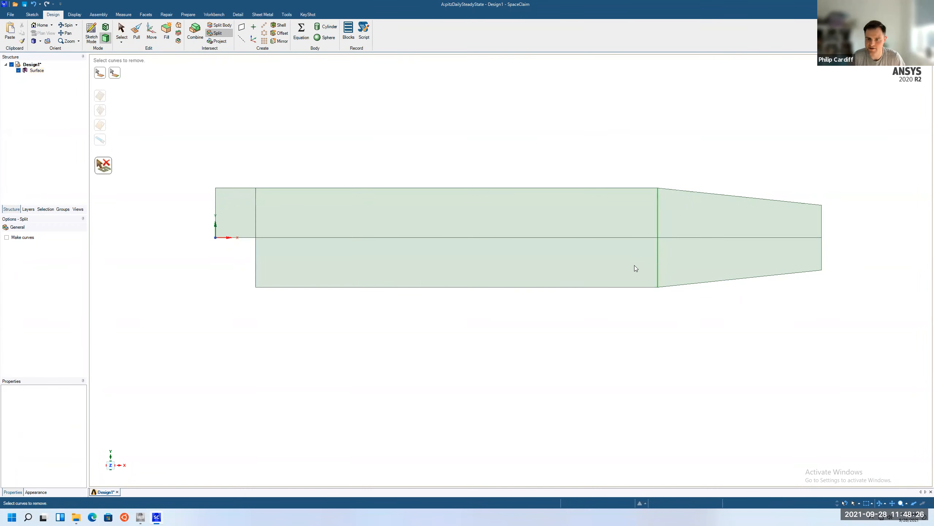
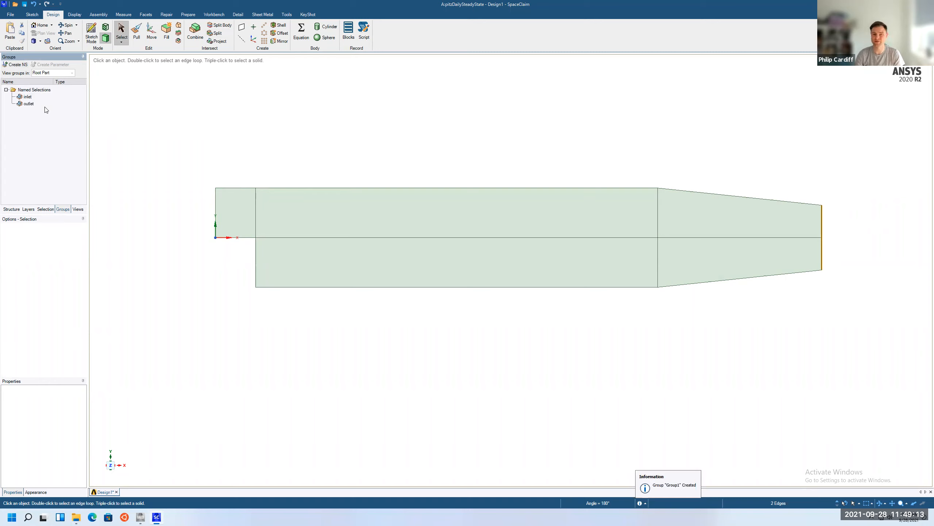
# Step: Create a named selection called walls from the seven outer edges along the upper boundary, lower boundary, step and inlet floor
pyautogui.click(234, 188)
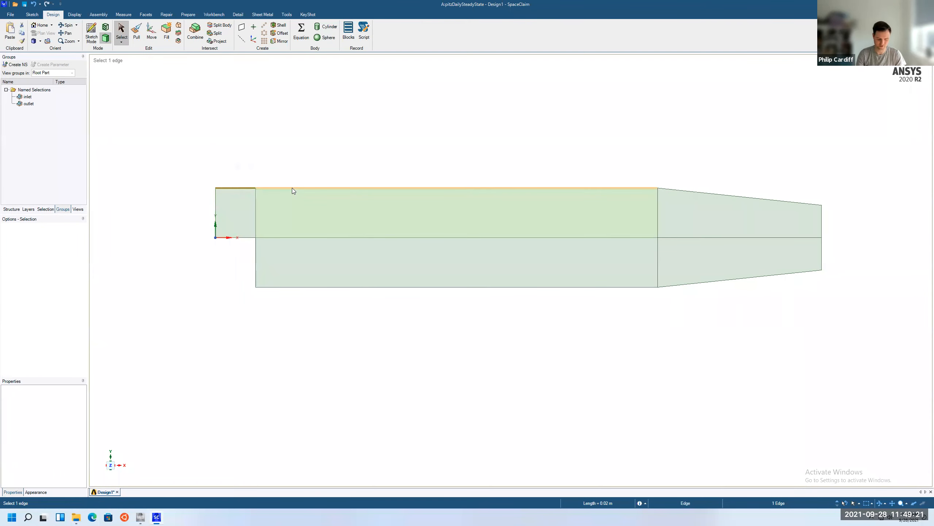
pyautogui.keyDown('ctrl'); pyautogui.click(292, 188); pyautogui.keyUp('ctrl')
pyautogui.keyDown('ctrl'); pyautogui.click(728, 195); pyautogui.keyUp('ctrl')
pyautogui.keyDown('ctrl'); pyautogui.click(736, 282); pyautogui.keyUp('ctrl')
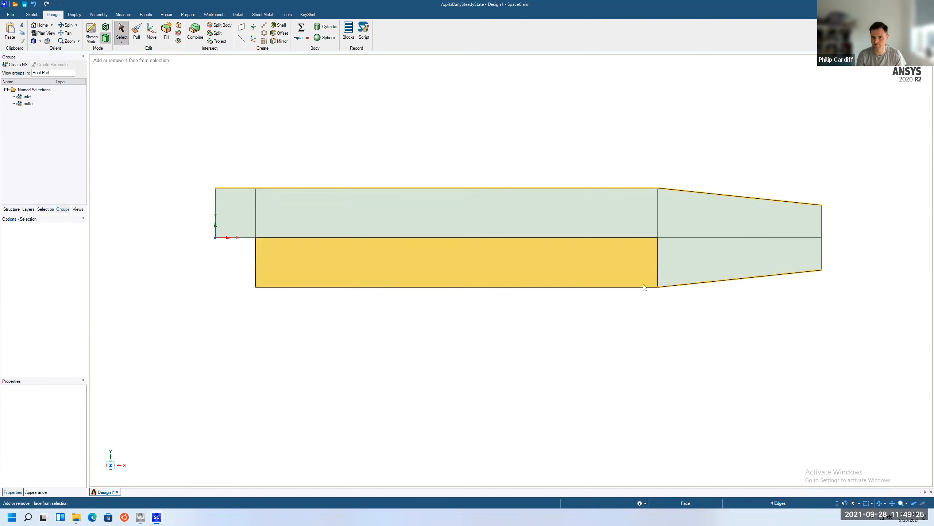
pyautogui.keyDown('ctrl'); pyautogui.click(344, 287); pyautogui.keyUp('ctrl')
pyautogui.keyDown('ctrl'); pyautogui.click(255, 263); pyautogui.keyUp('ctrl')
pyautogui.keyDown('ctrl'); pyautogui.click(236, 237); pyautogui.keyUp('ctrl')
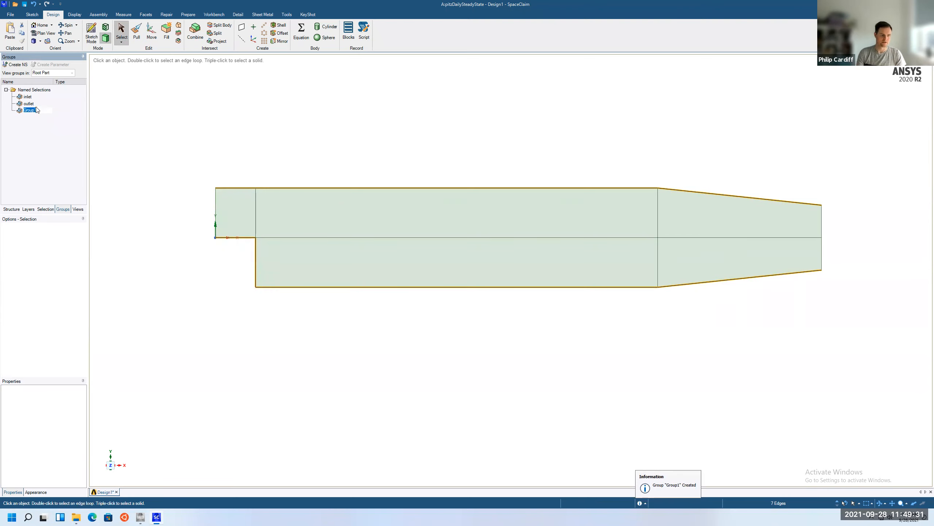
pyautogui.write('walls')
pyautogui.press('Return')
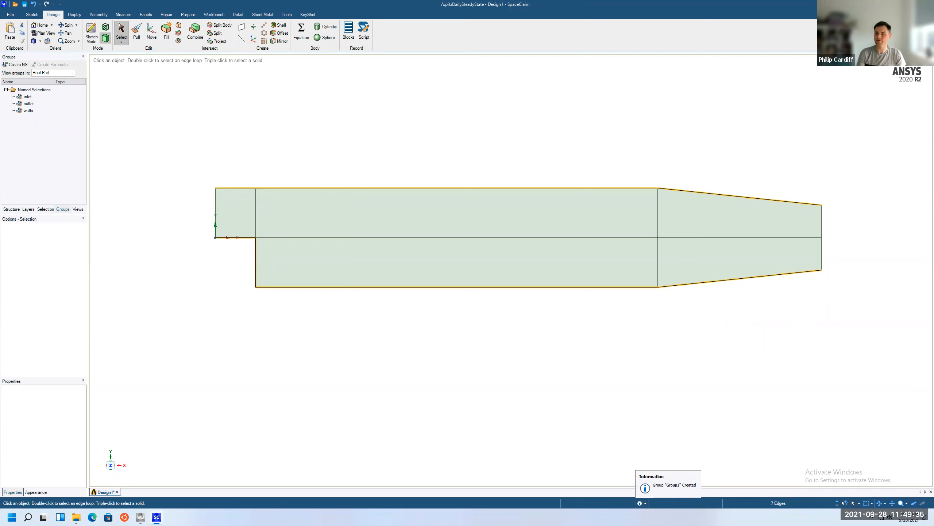
# Step: Save the geometry and close SpaceClaim, and open the mesh of the pitzDailySteadyState system in Meshing
pyautogui.hotkey('ctrl', 's')
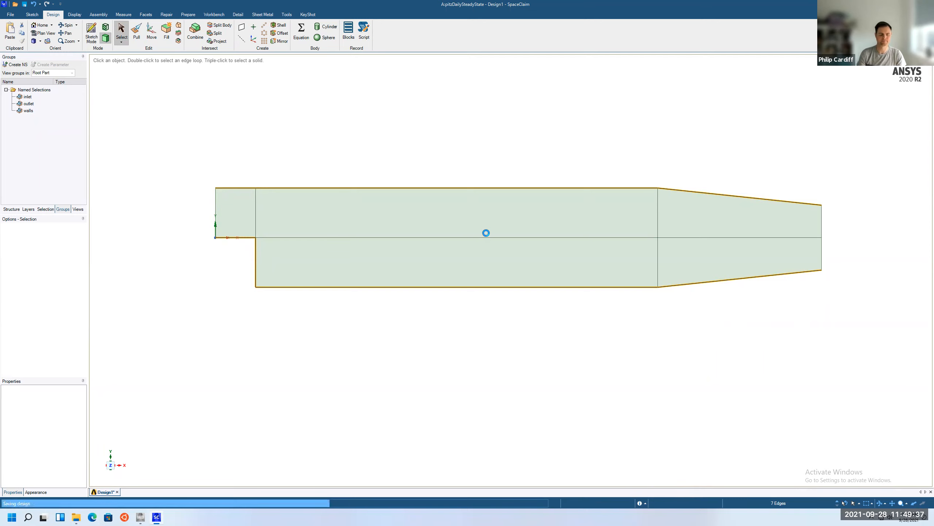
pyautogui.hotkey('alt', 'F4')
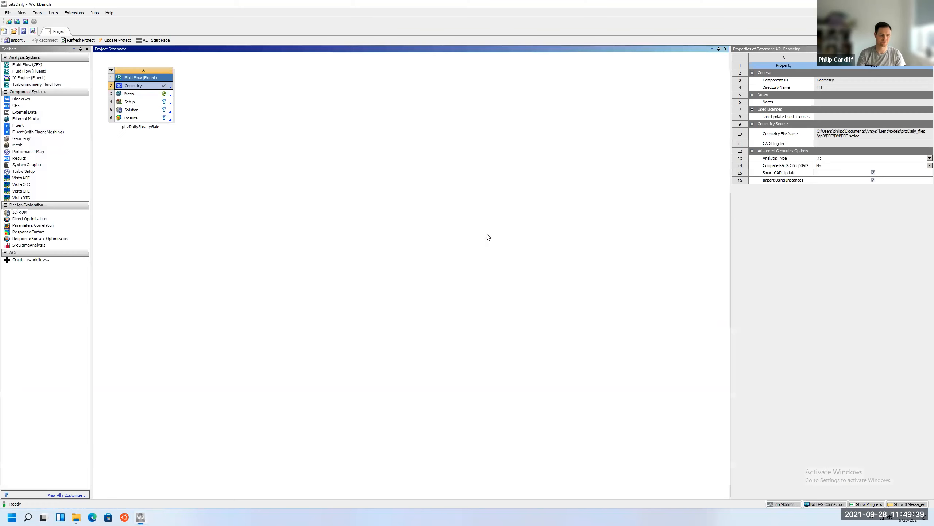
pyautogui.click(142, 97)
pyautogui.doubleClick(142, 97)
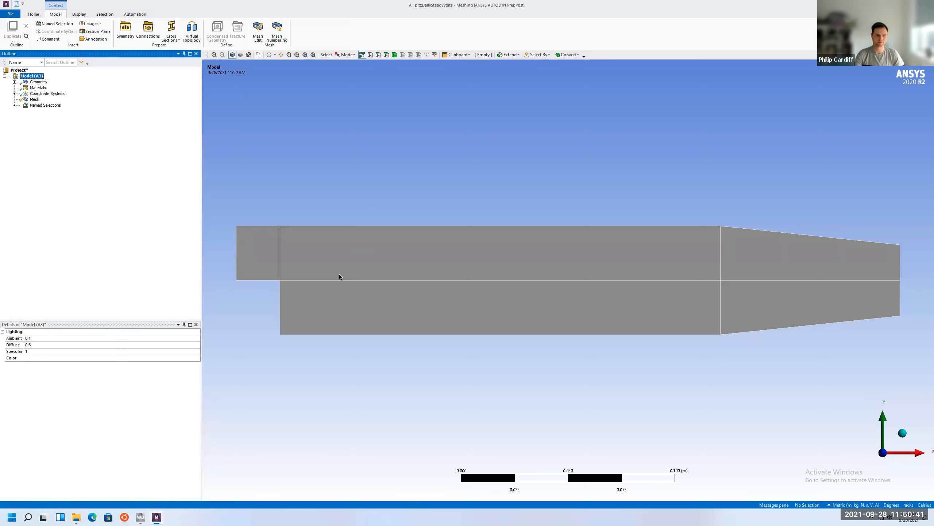
# Step: Review the inlet, outlet and walls named selections and set the global mesh element size to 0.001 m
pyautogui.click(14, 106)
pyautogui.click(44, 112)
pyautogui.click(45, 117)
pyautogui.click(44, 123)
pyautogui.click(35, 99)
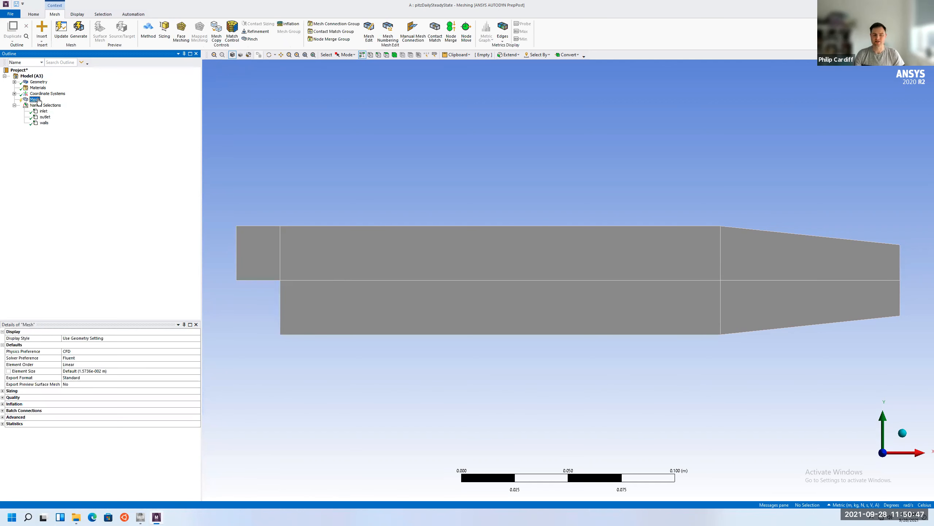
pyautogui.click(78, 371)
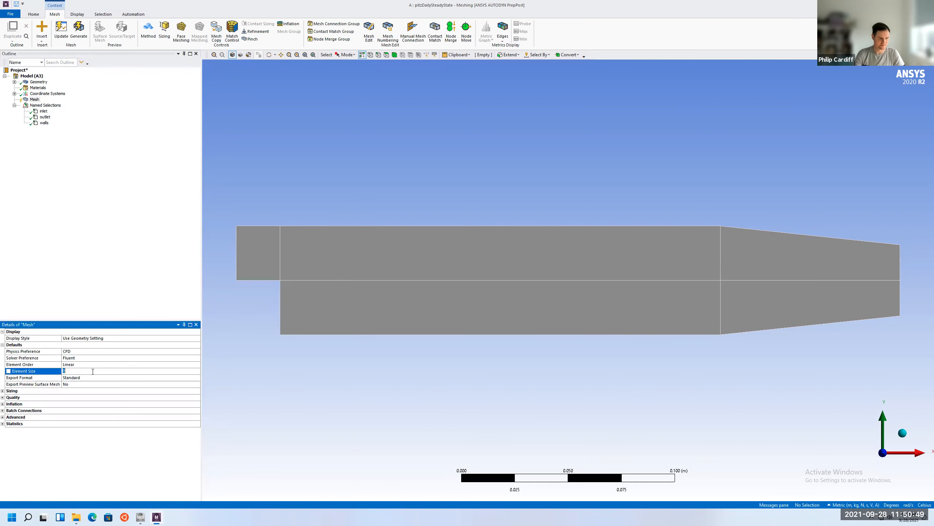
pyautogui.write('0.001')
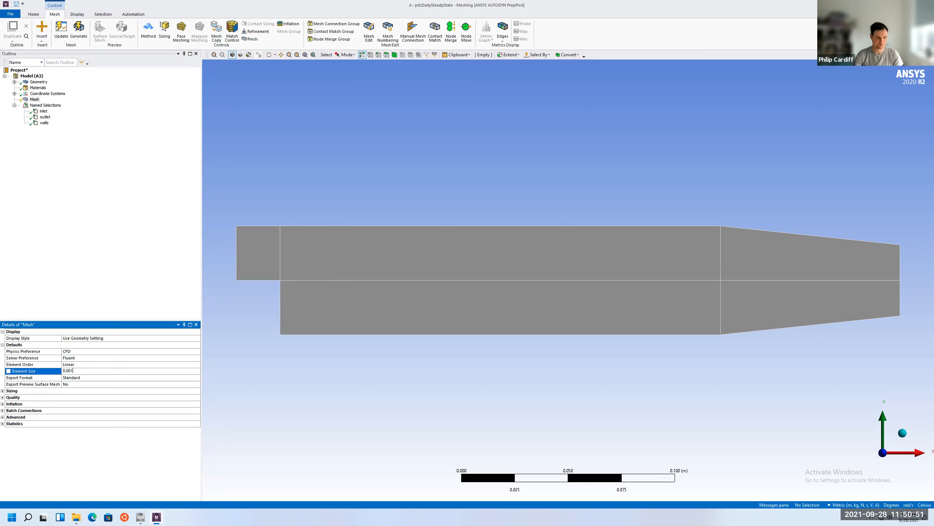
pyautogui.press('Return')
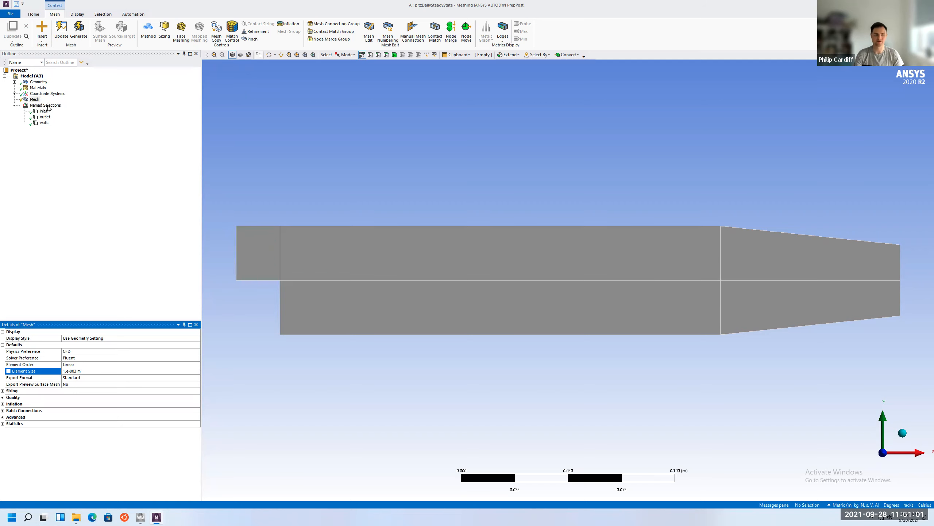
# Step: Add a mapped quadrilateral face meshing control scoped to all five faces of the geometry
pyautogui.click(182, 30)
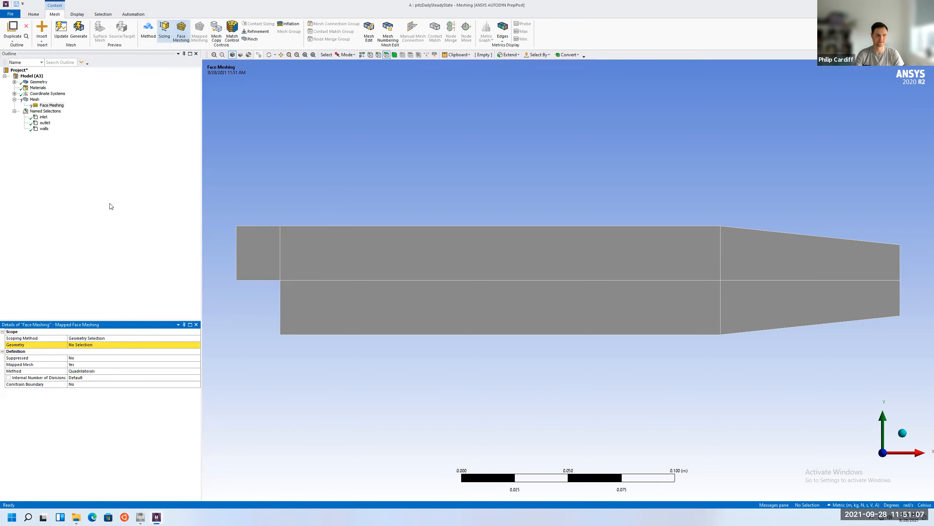
pyautogui.click(248, 257)
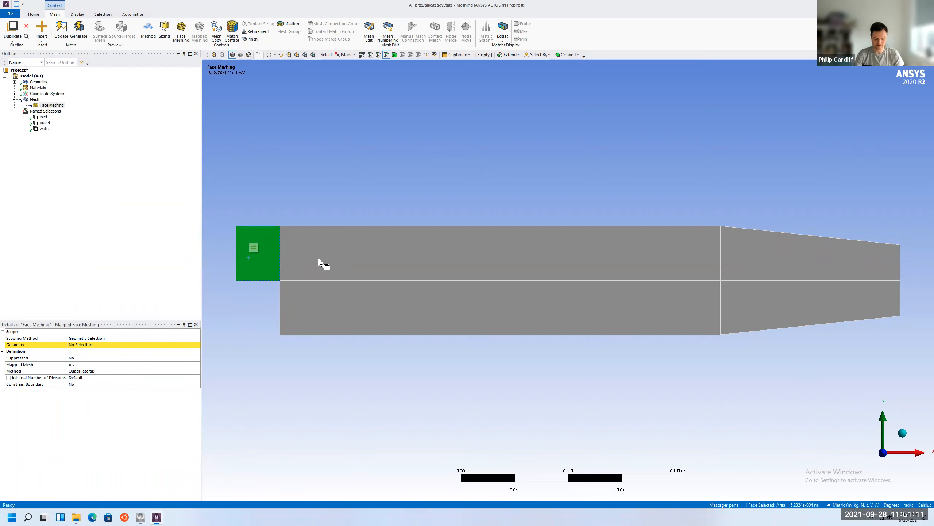
pyautogui.keyDown('ctrl'); pyautogui.click(381, 269); pyautogui.keyUp('ctrl')
pyautogui.keyDown('ctrl'); pyautogui.click(601, 309); pyautogui.keyUp('ctrl')
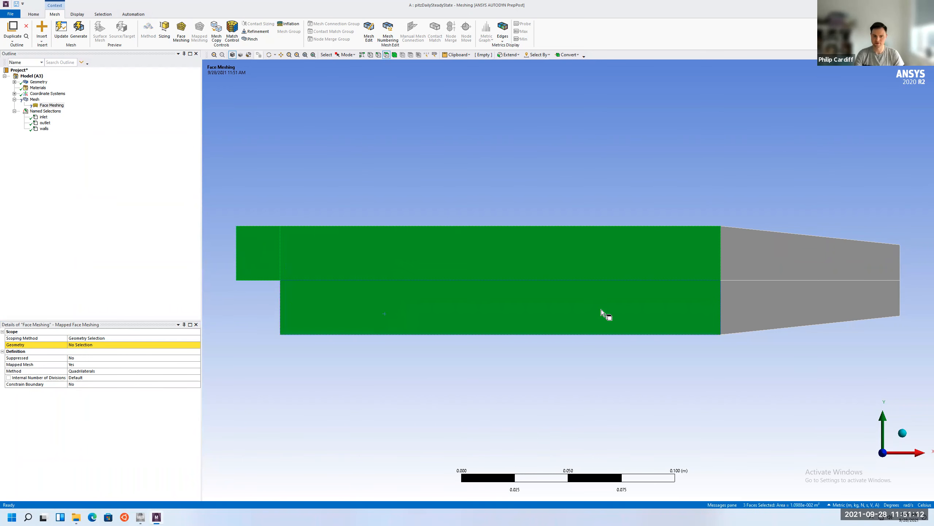
pyautogui.keyDown('ctrl'); pyautogui.click(743, 309); pyautogui.keyUp('ctrl')
pyautogui.keyDown('ctrl'); pyautogui.click(739, 270); pyautogui.keyUp('ctrl')
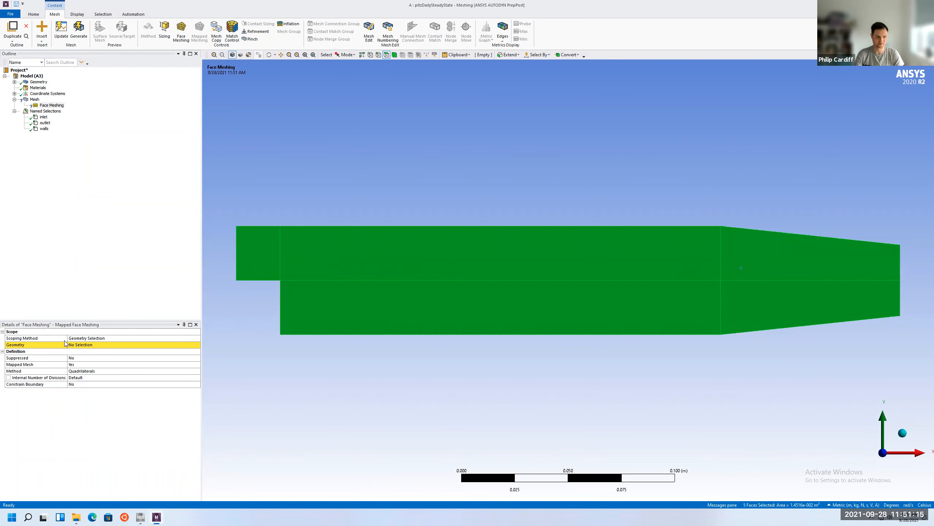
pyautogui.click(91, 345)
pyautogui.click(75, 345)
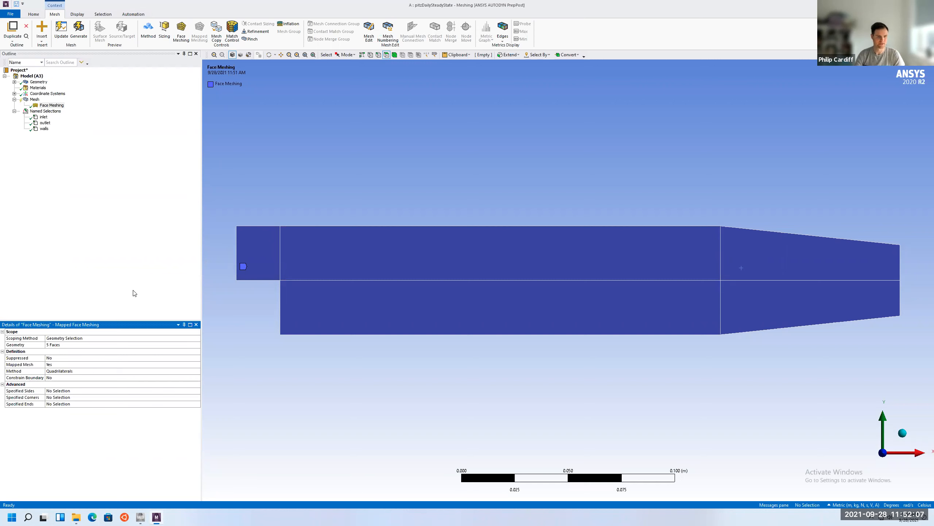
# Step: Add an edge sizing control scoped to the seven vertical edges at the inlet, step, start of the slopes and outlet
pyautogui.click(166, 29)
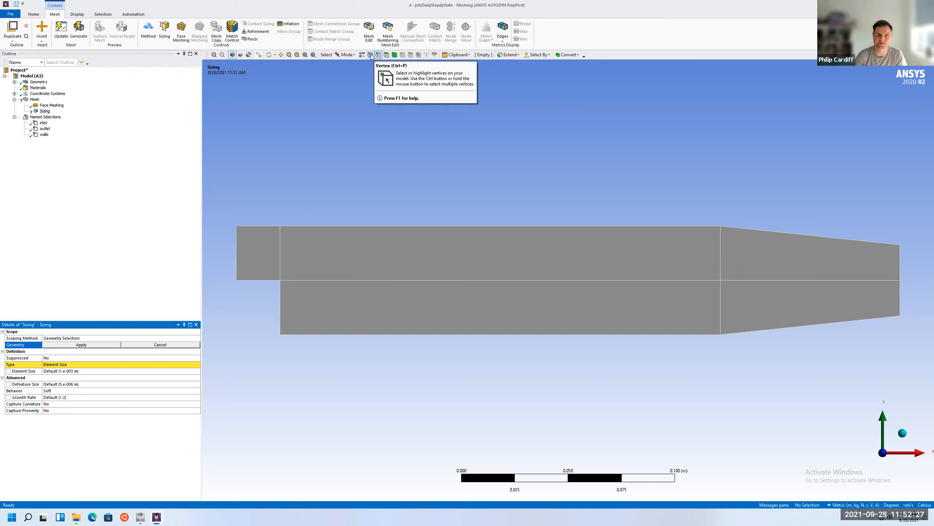
pyautogui.click(379, 55)
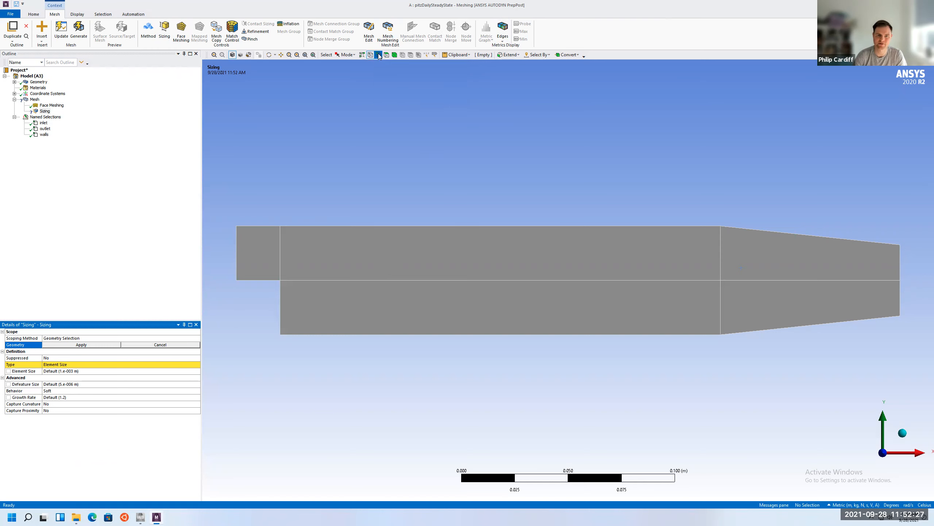
pyautogui.click(236, 254)
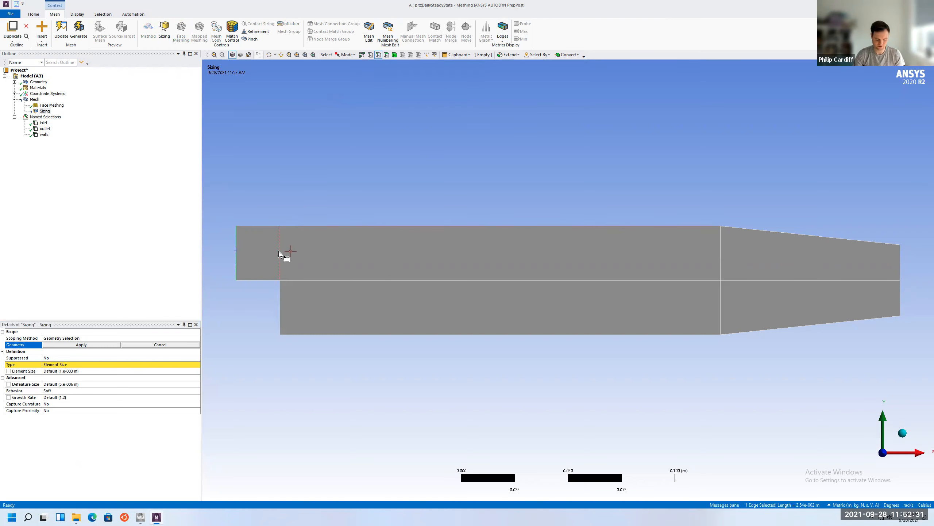
pyautogui.keyDown('ctrl'); pyautogui.click(279, 251); pyautogui.keyUp('ctrl')
pyautogui.keyDown('ctrl'); pyautogui.click(280, 302); pyautogui.keyUp('ctrl')
pyautogui.keyDown('ctrl'); pyautogui.click(720, 253); pyautogui.keyUp('ctrl')
pyautogui.keyDown('ctrl'); pyautogui.click(720, 312); pyautogui.keyUp('ctrl')
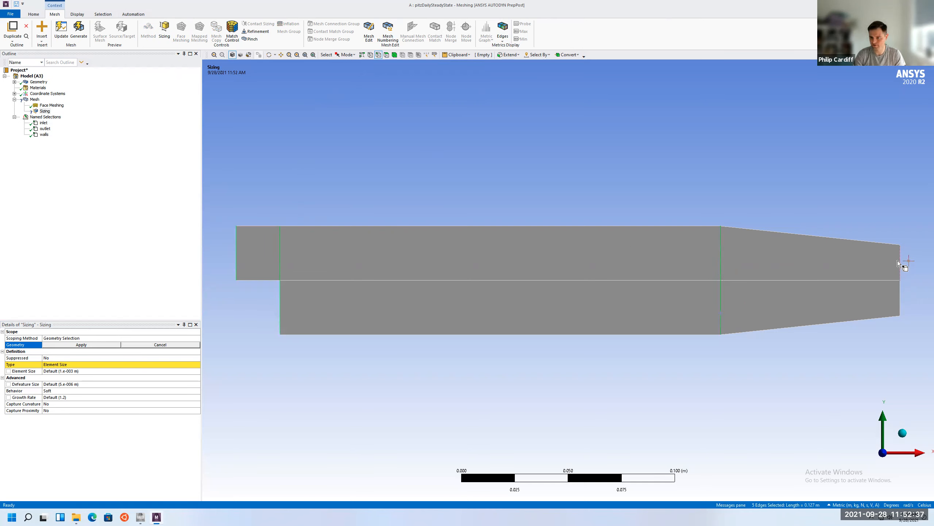
pyautogui.keyDown('ctrl'); pyautogui.click(898, 260); pyautogui.keyUp('ctrl')
pyautogui.click(77, 345)
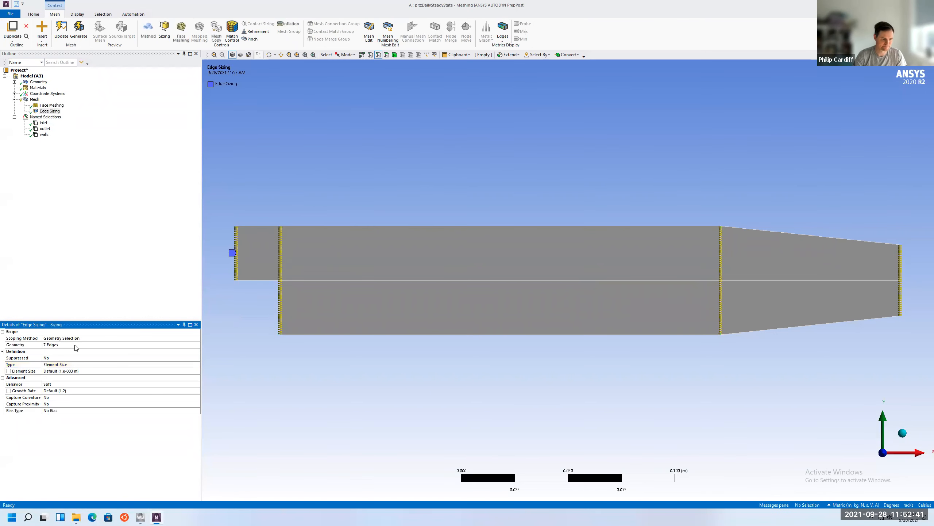
# Step: Set the vertical edge sizing's element size to 0.001 m
pyautogui.click(79, 371)
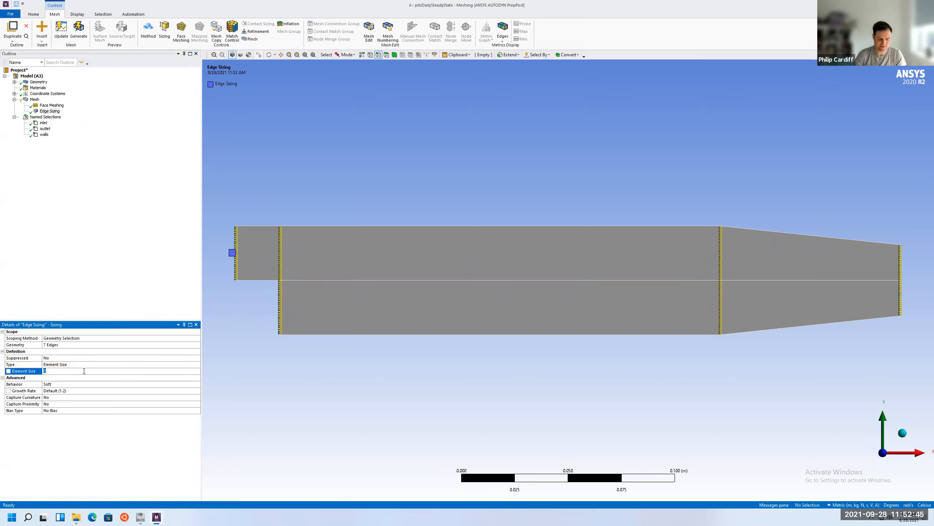
pyautogui.write('0.001')
pyautogui.press('Return')
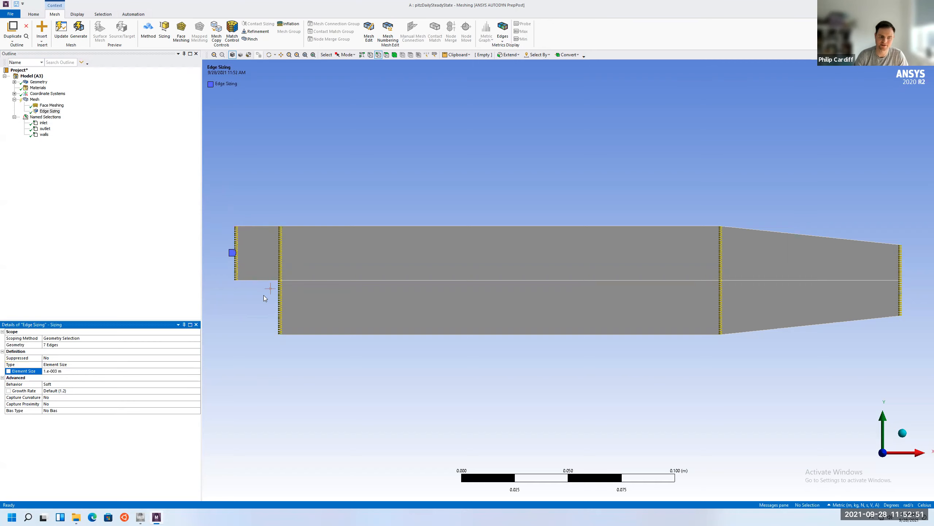
# Step: Give the vertical edge sizing the symmetric bias type with short divisions at both ends and a bias factor of 5
pyautogui.click(61, 411)
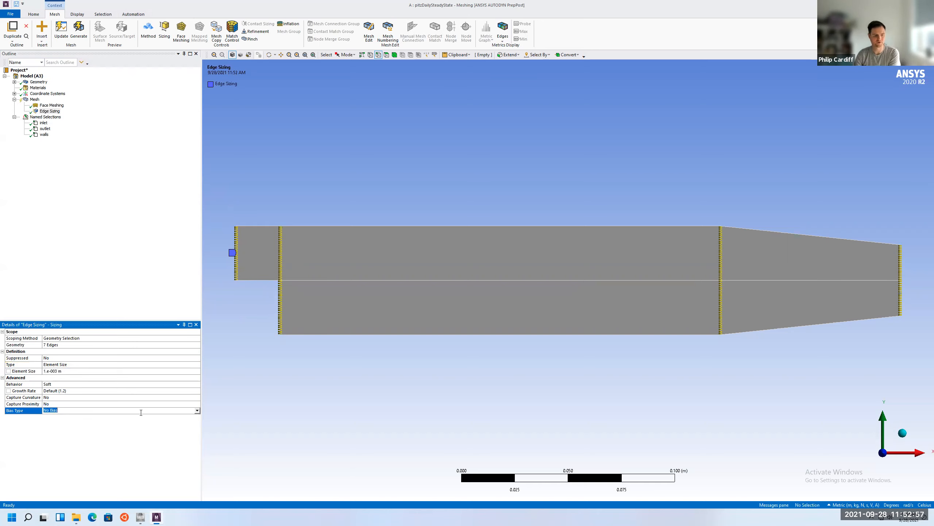
pyautogui.click(197, 410)
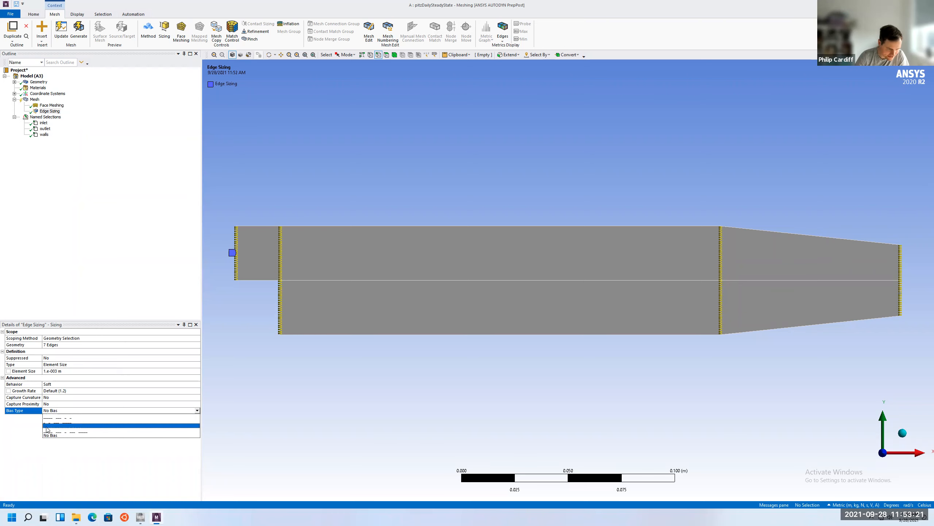
pyautogui.click(73, 426)
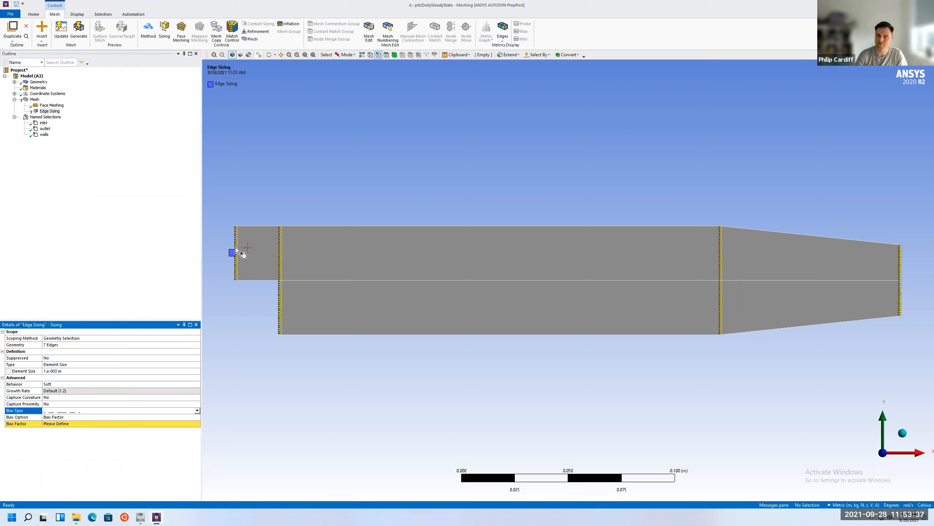
pyautogui.click(72, 424)
pyautogui.write('5')
pyautogui.press('Return')
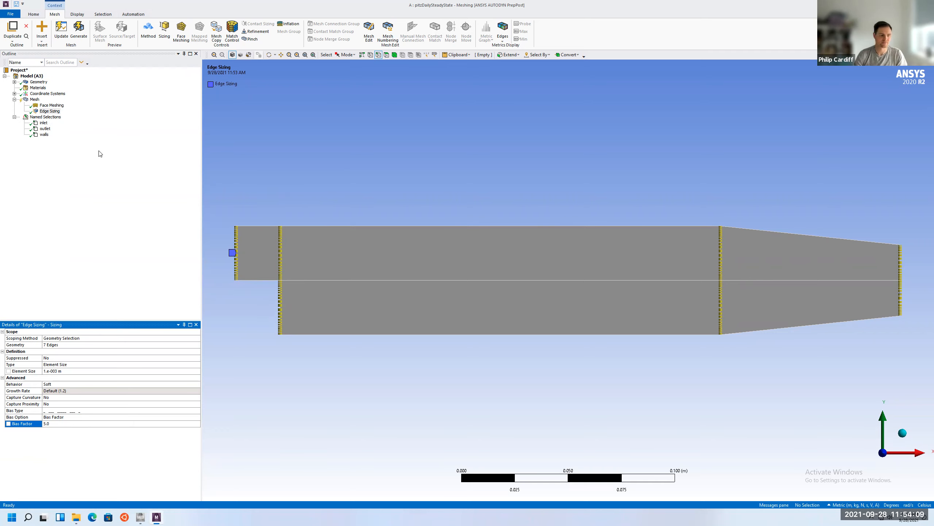
# Step: Add a second edge sizing control scoped to the three long horizontal edges between the step and the start of the slopes
pyautogui.click(165, 30)
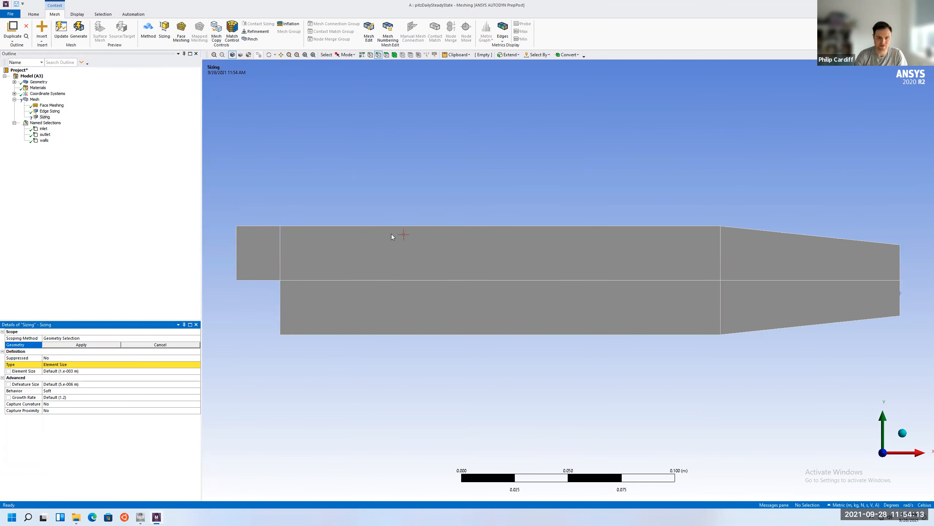
pyautogui.click(435, 226)
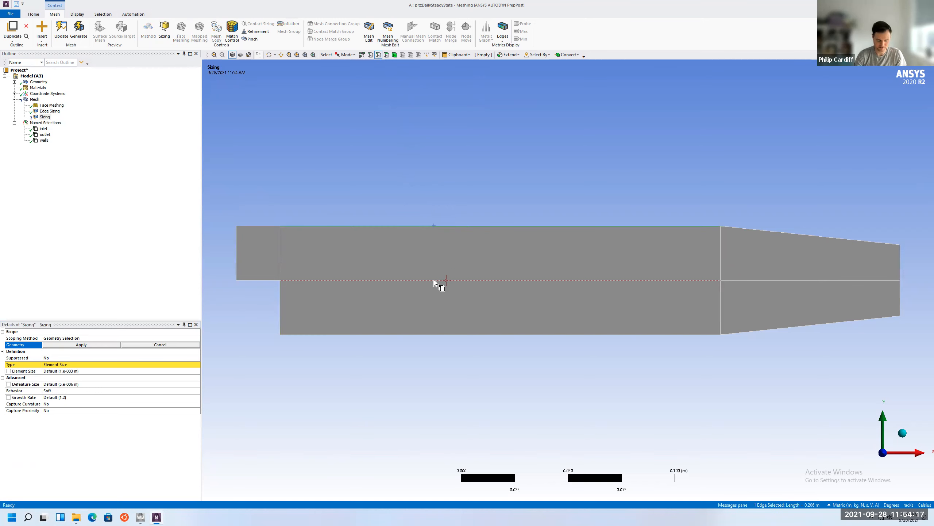
pyautogui.keyDown('ctrl'); pyautogui.click(435, 280); pyautogui.keyUp('ctrl')
pyautogui.keyDown('ctrl'); pyautogui.click(443, 335); pyautogui.keyUp('ctrl')
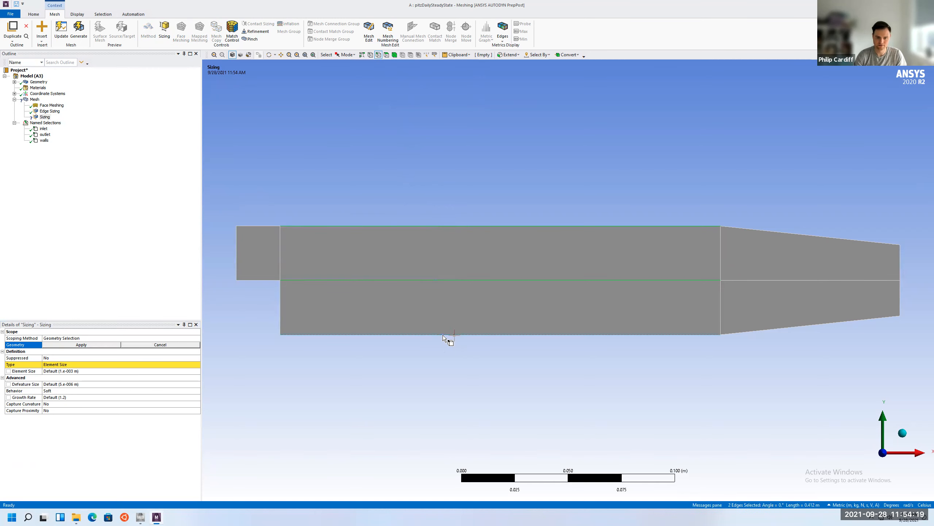
pyautogui.click(82, 345)
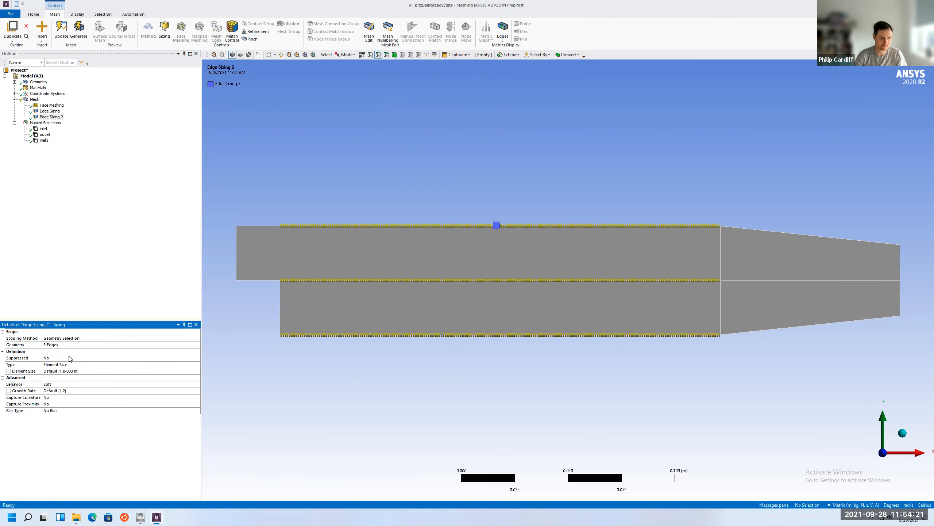
# Step: Set the long horizontal edges' element size to 0.001 m with a one-sided, short-to-long bias type and a bias factor of 5
pyautogui.click(71, 371)
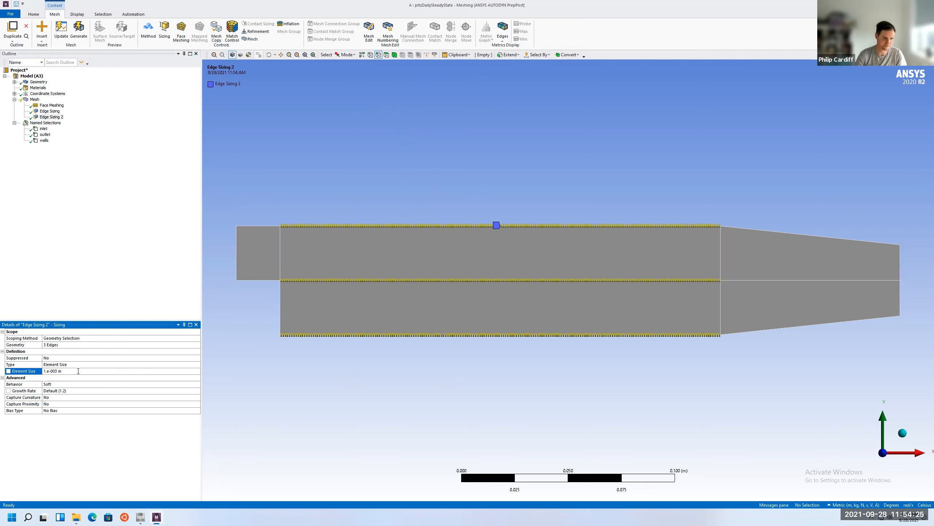
pyautogui.click(63, 410)
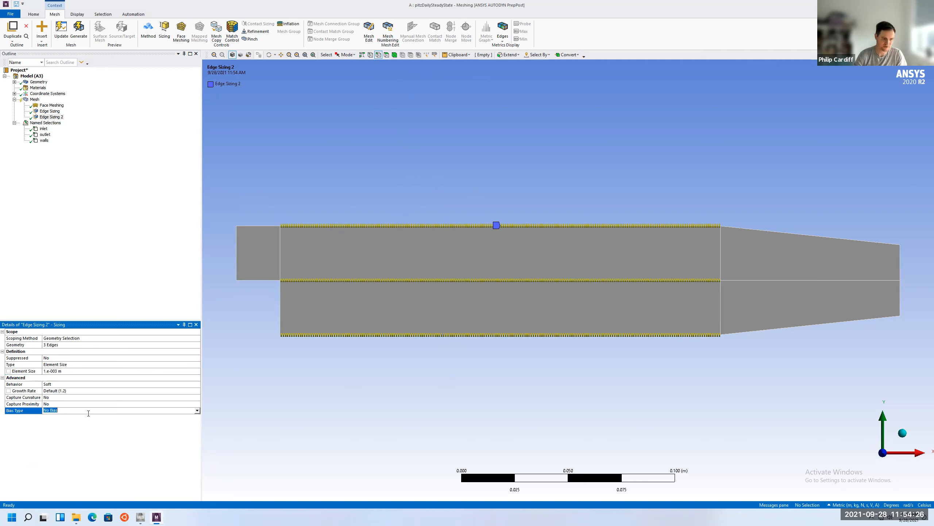
pyautogui.click(197, 410)
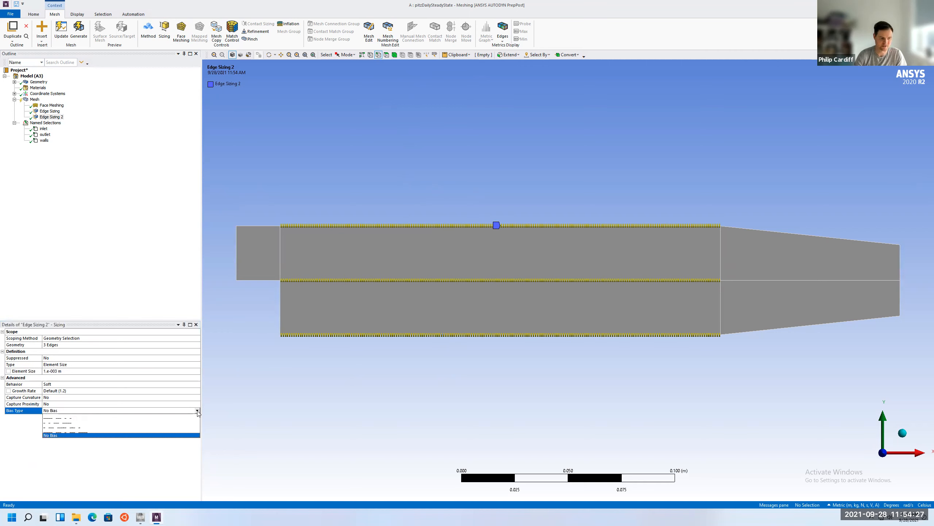
pyautogui.click(120, 420)
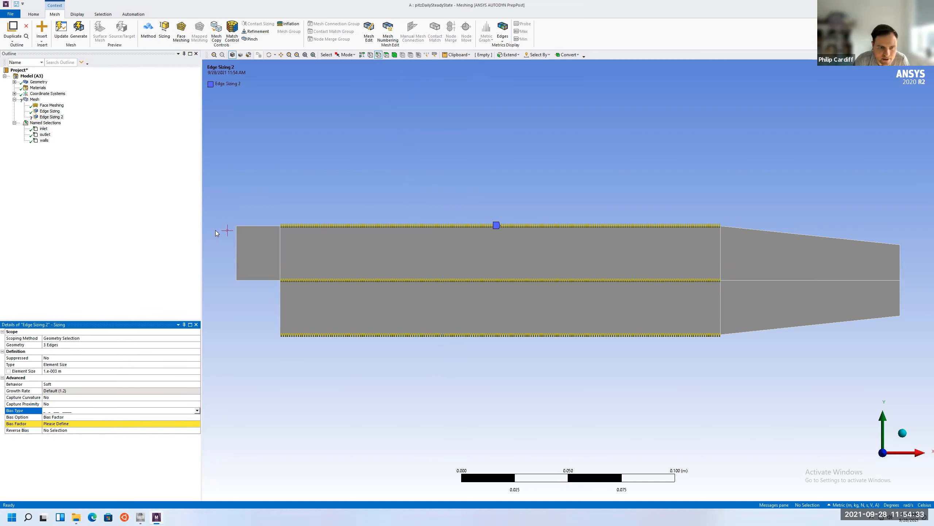
pyautogui.click(75, 423)
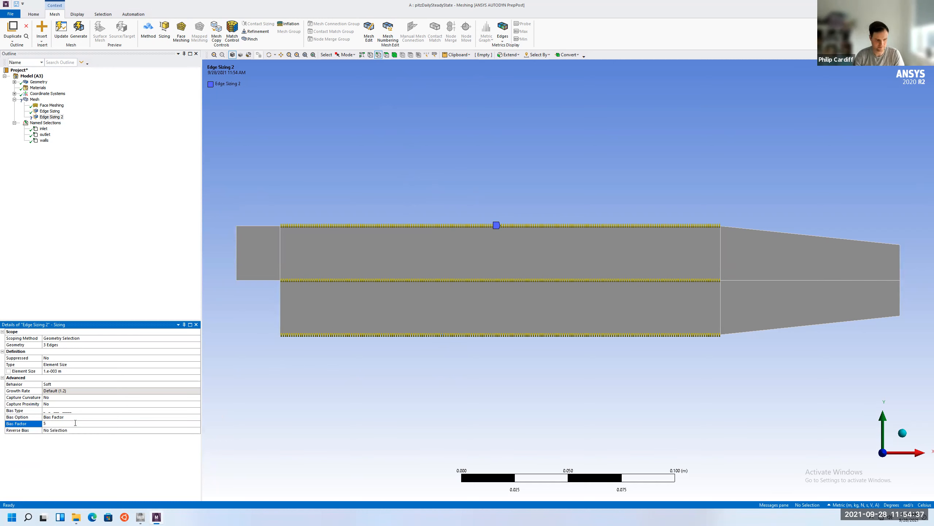
pyautogui.press('Return')
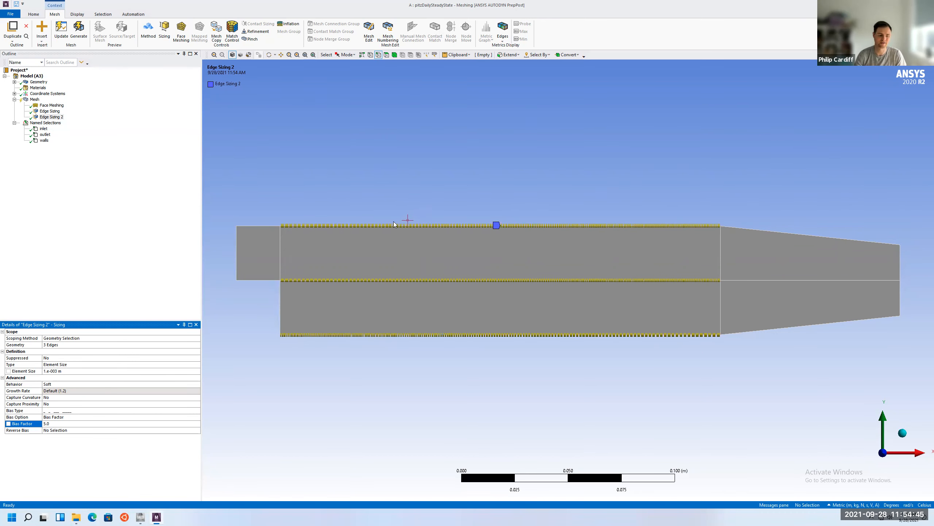
# Step: Reverse the bias on the upper and middle long horizontal edges of the second edge sizing
pyautogui.click(56, 430)
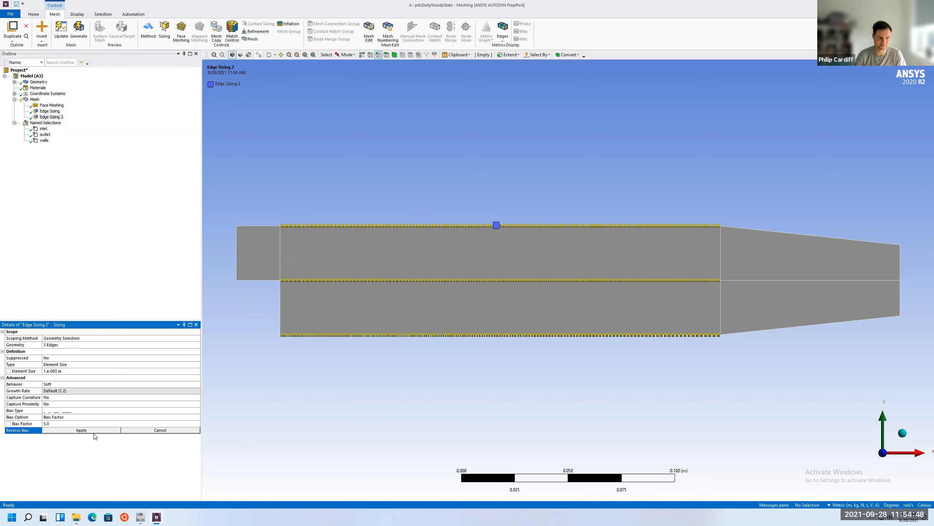
pyautogui.click(564, 226)
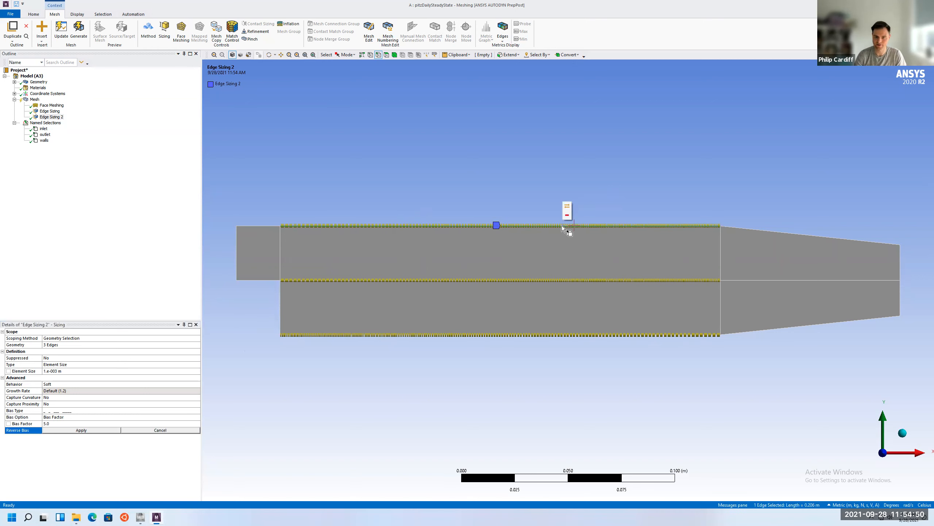
pyautogui.keyDown('ctrl'); pyautogui.click(591, 281); pyautogui.keyUp('ctrl')
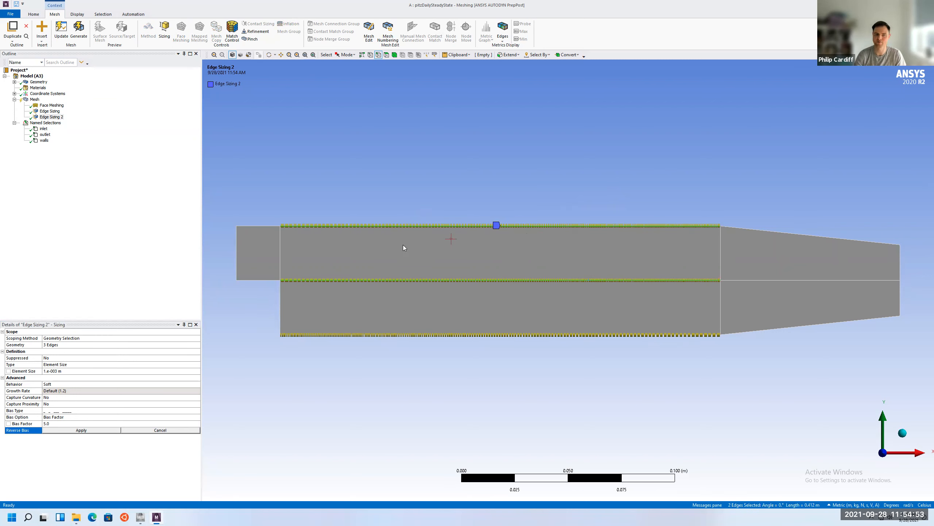
pyautogui.click(103, 430)
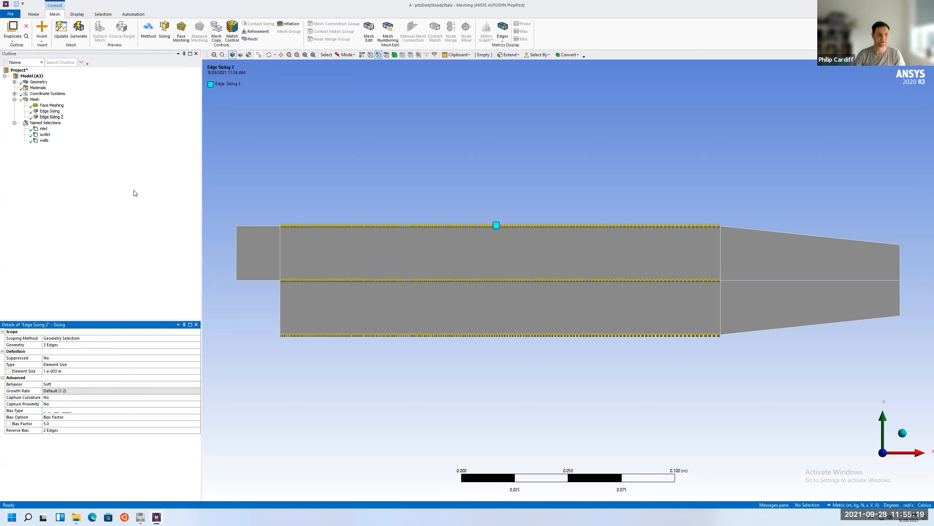
# Step: Update the mesh with the new edge sizings and close the meshing application to return to Workbench
pyautogui.click(58, 98)
pyautogui.click(35, 99)
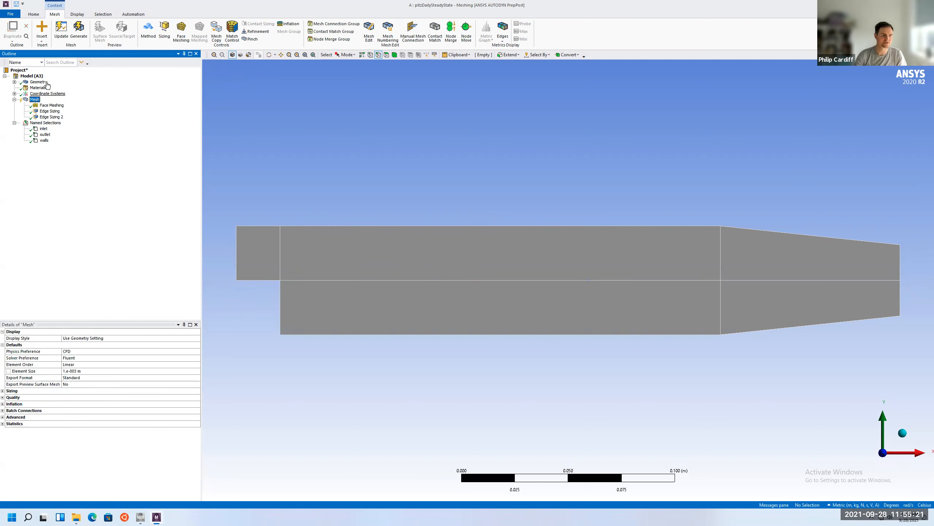
pyautogui.click(63, 31)
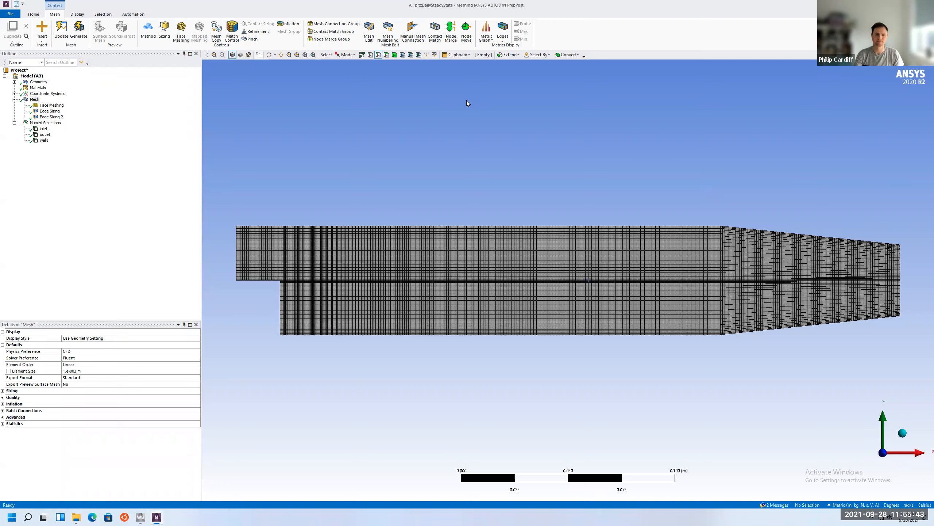
pyautogui.hotkey('alt', 'F4')
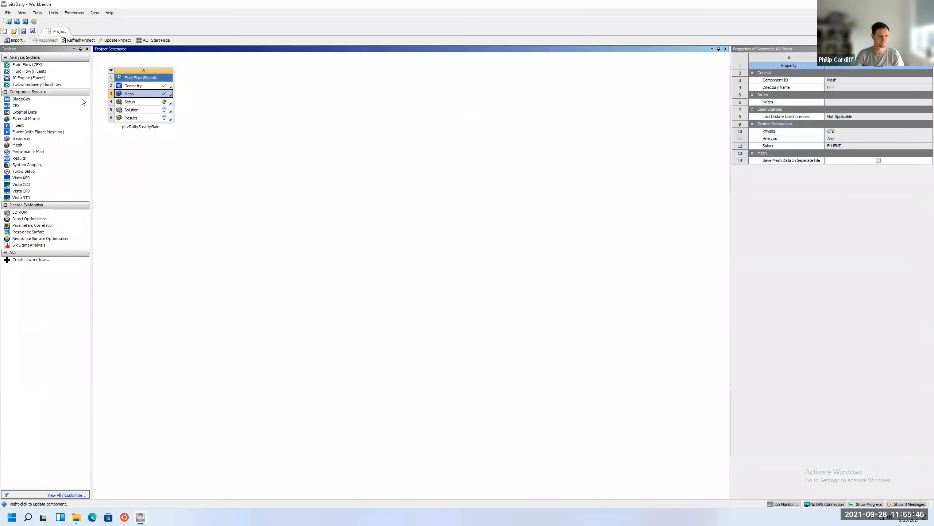
# Step: Open the analysis system's Setup cell and start Fluent with double precision enabled
pyautogui.click(166, 103)
pyautogui.doubleClick(147, 104)
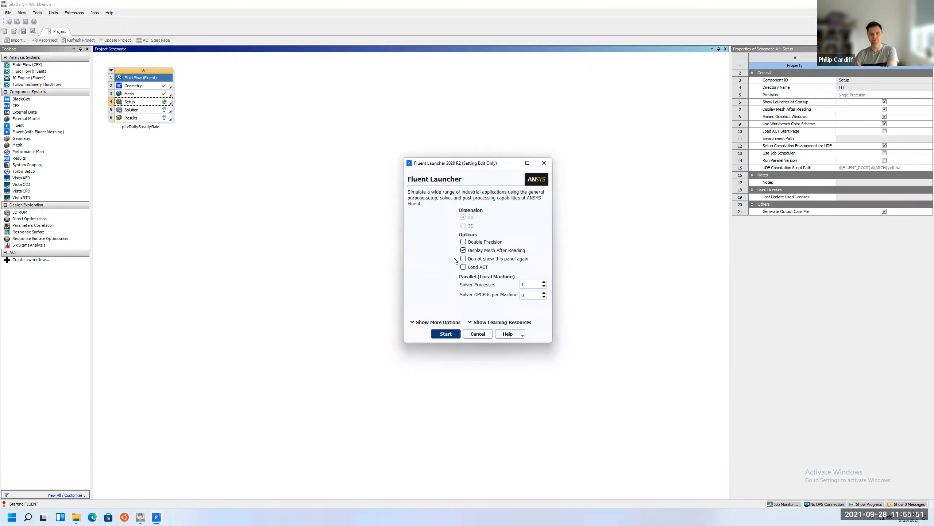
pyautogui.click(471, 243)
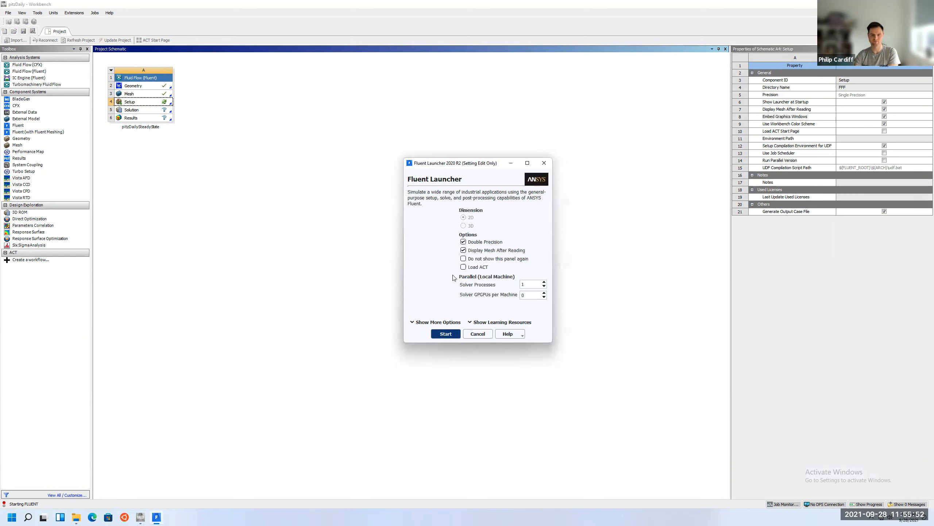
pyautogui.click(446, 334)
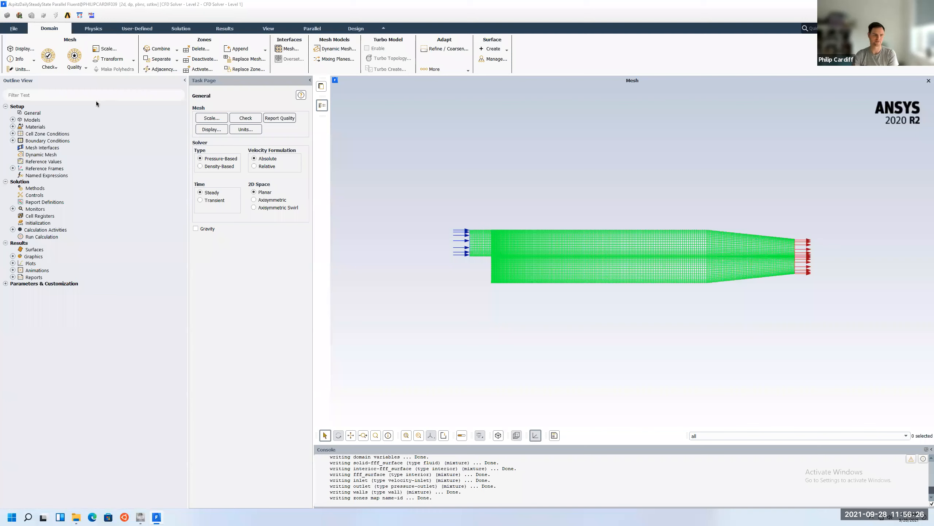
# Step: Review the mesh's domain extents in the scaling settings without rescaling, and run a mesh check
pyautogui.click(217, 118)
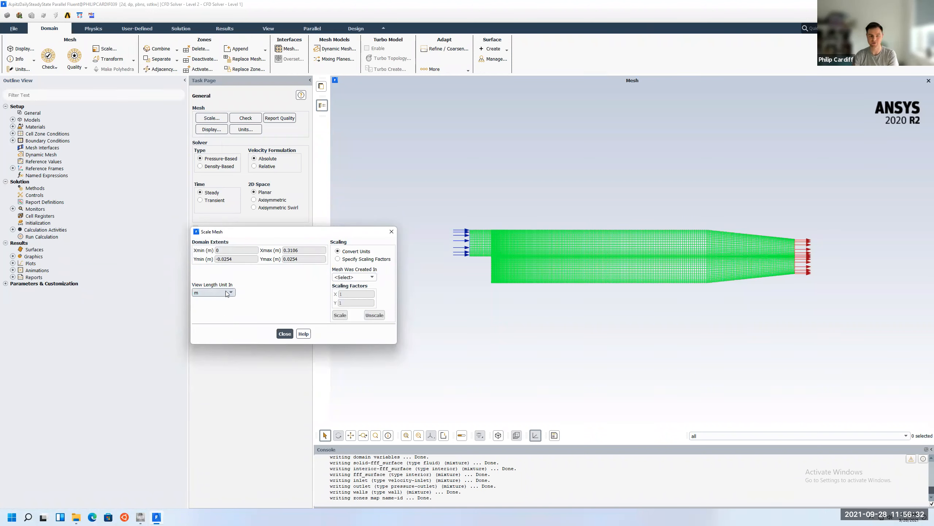
pyautogui.click(285, 334)
pyautogui.click(244, 119)
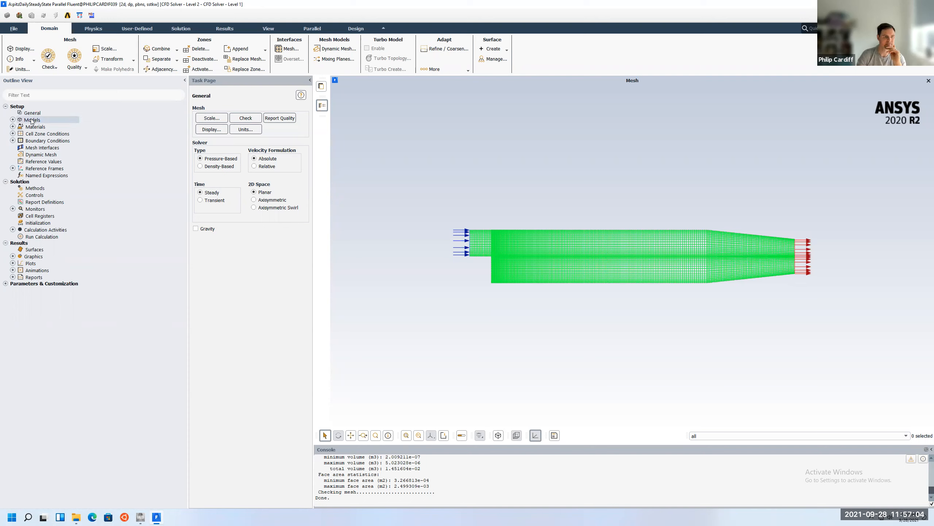
# Step: Set the viscous model to standard k-epsilon with standard wall functions
pyautogui.doubleClick(45, 120)
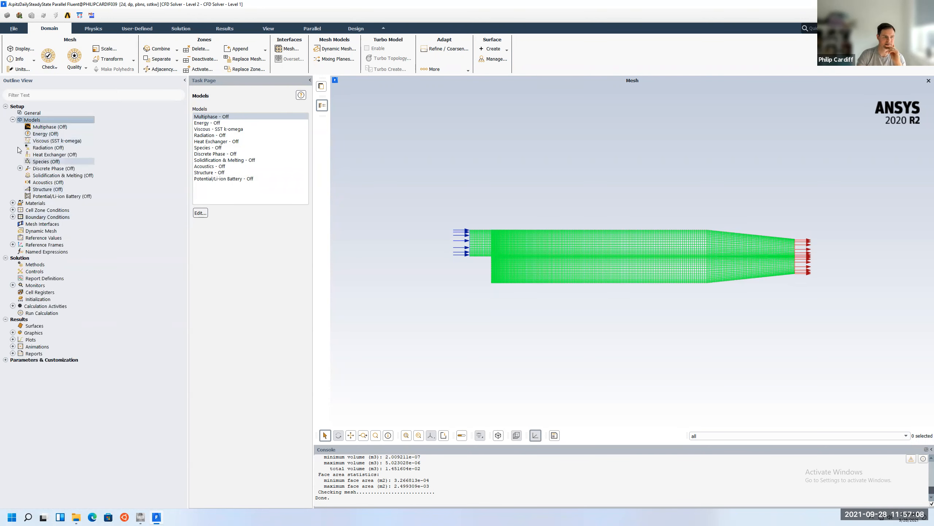
pyautogui.click(13, 120)
pyautogui.click(237, 129)
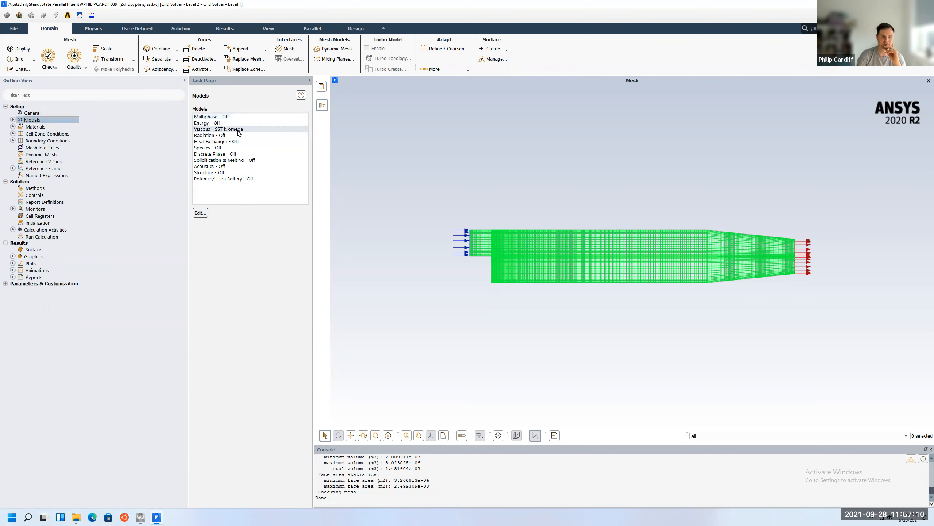
pyautogui.doubleClick(242, 130)
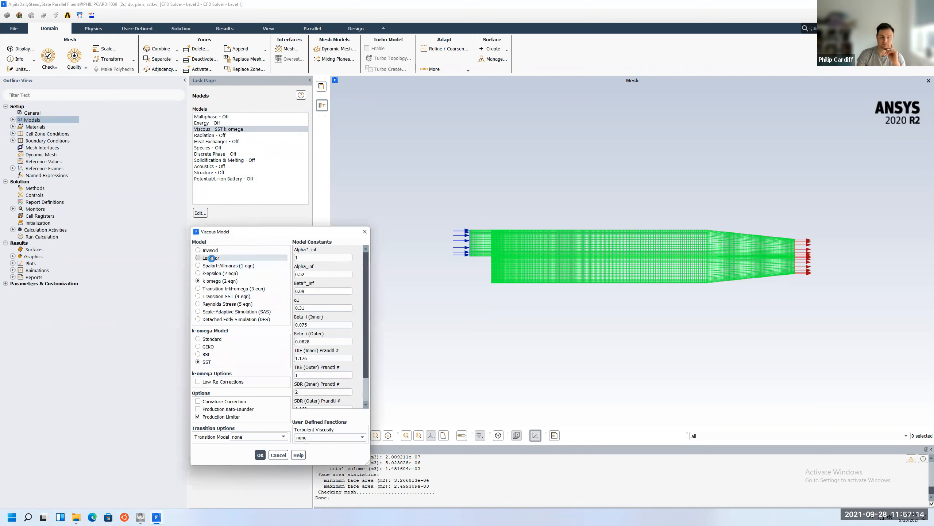
pyautogui.click(214, 259)
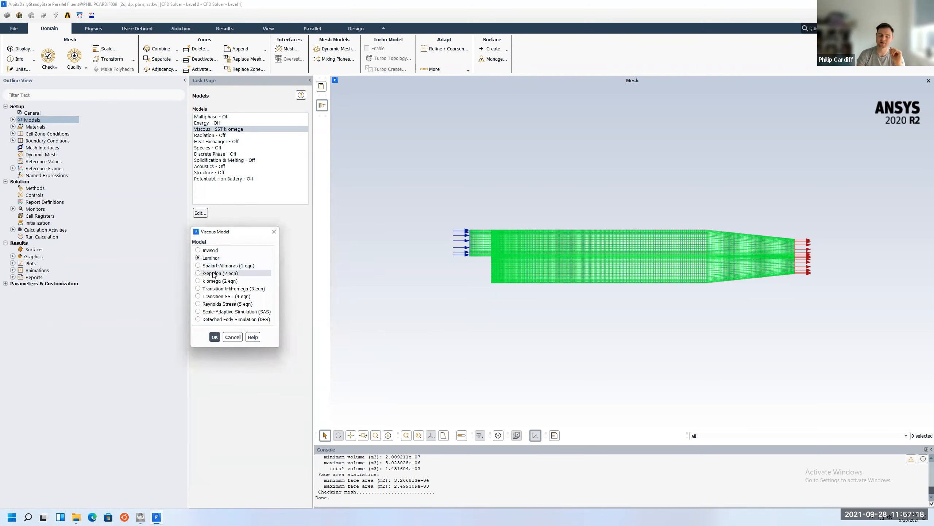
pyautogui.click(214, 274)
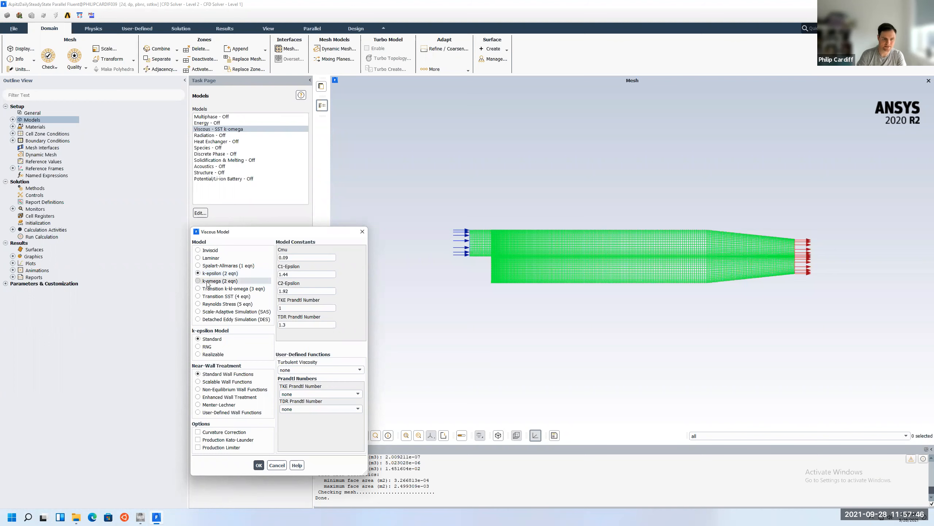
pyautogui.click(207, 282)
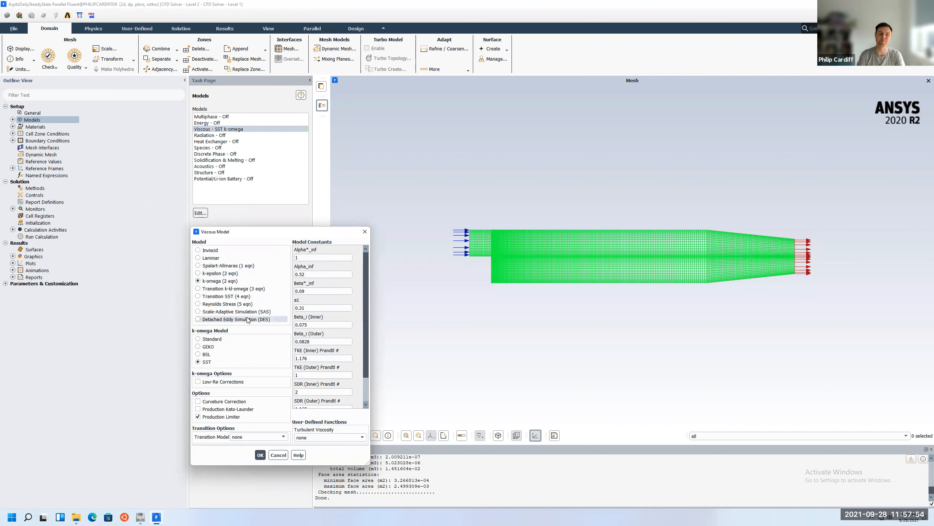
pyautogui.click(218, 277)
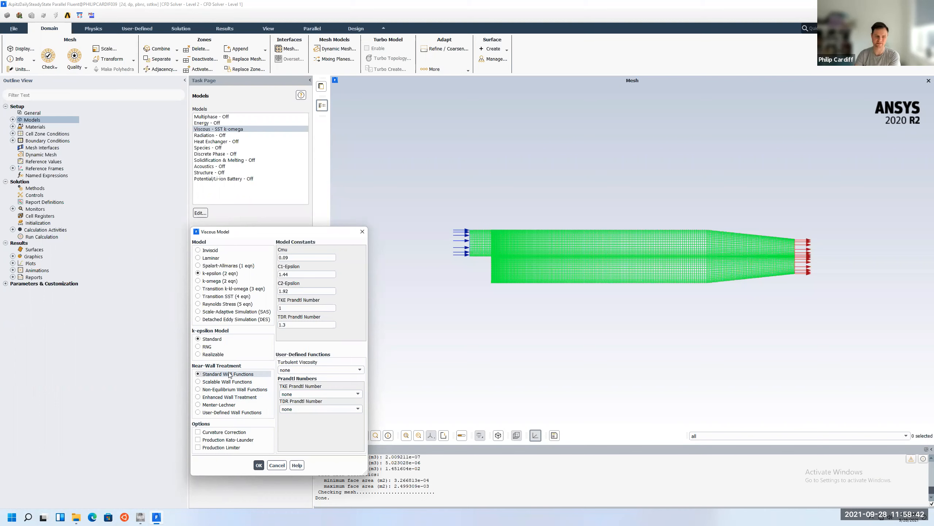
pyautogui.click(259, 464)
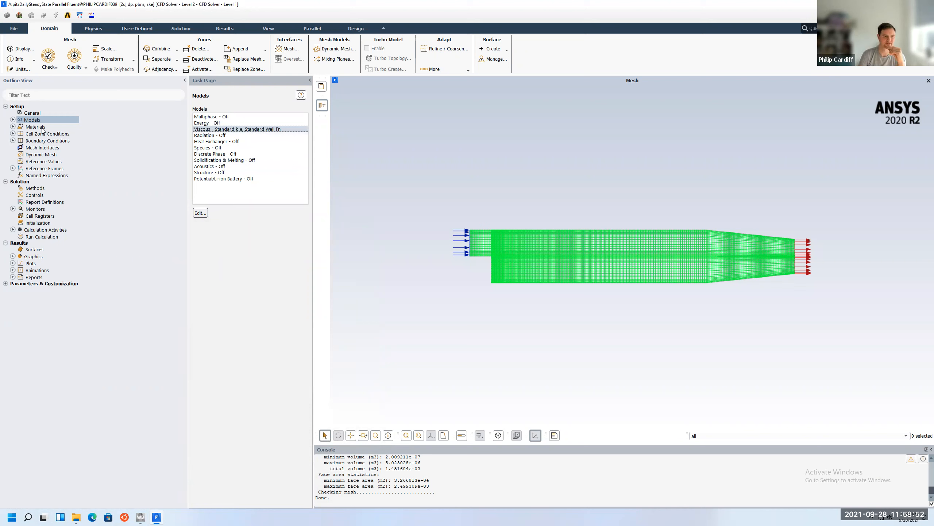
# Step: Open the air fluid material for editing and set its constant density to 1.293 kg/m3
pyautogui.click(12, 126)
pyautogui.click(19, 133)
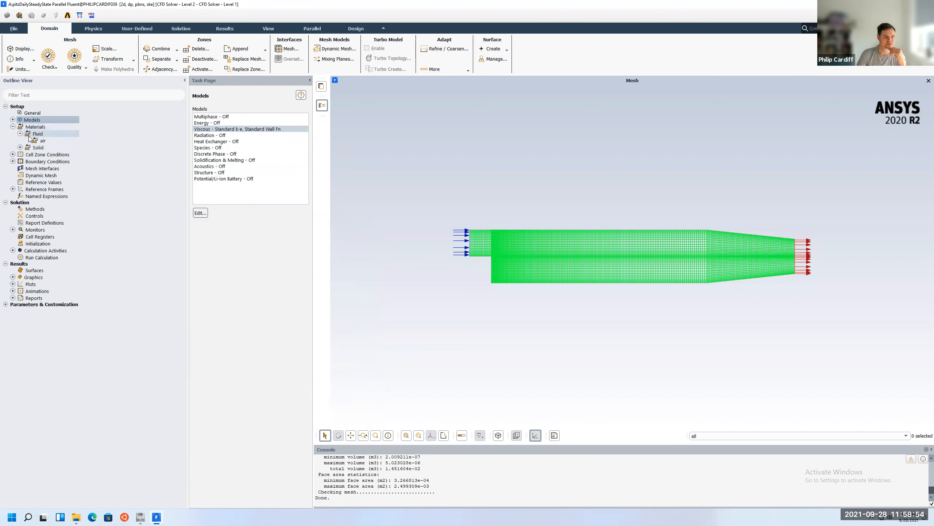
pyautogui.doubleClick(43, 140)
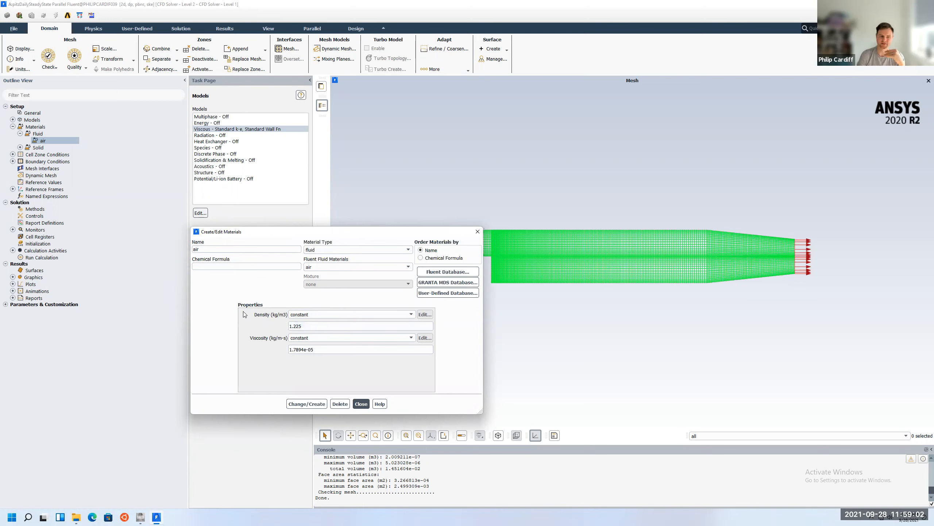
pyautogui.click(335, 323)
pyautogui.press('BackSpace')
pyautogui.press('BackSpace')
pyautogui.write('293')
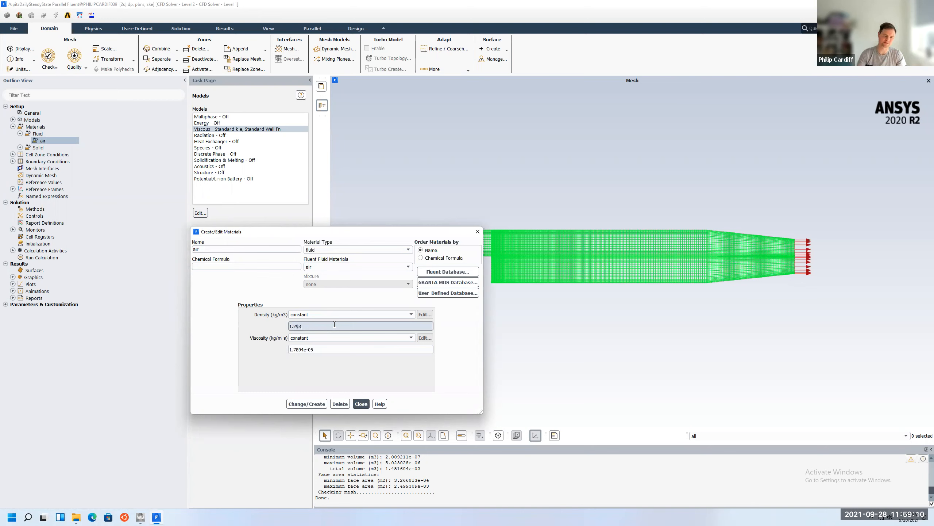
# Step: Set air's constant viscosity to 1.81e-05 kg/m-s, save the material changes and close its editor
pyautogui.click(297, 349)
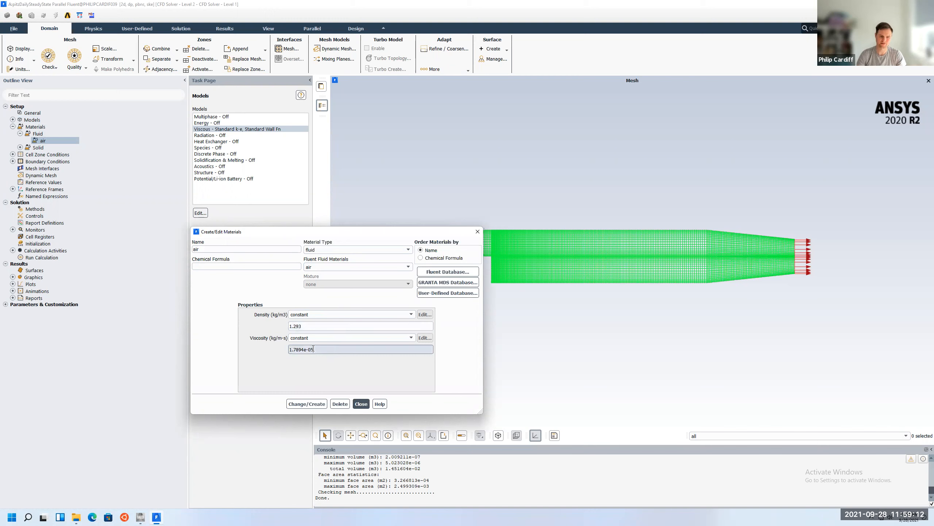
pyautogui.moveTo(294, 349); pyautogui.dragTo(305, 348)
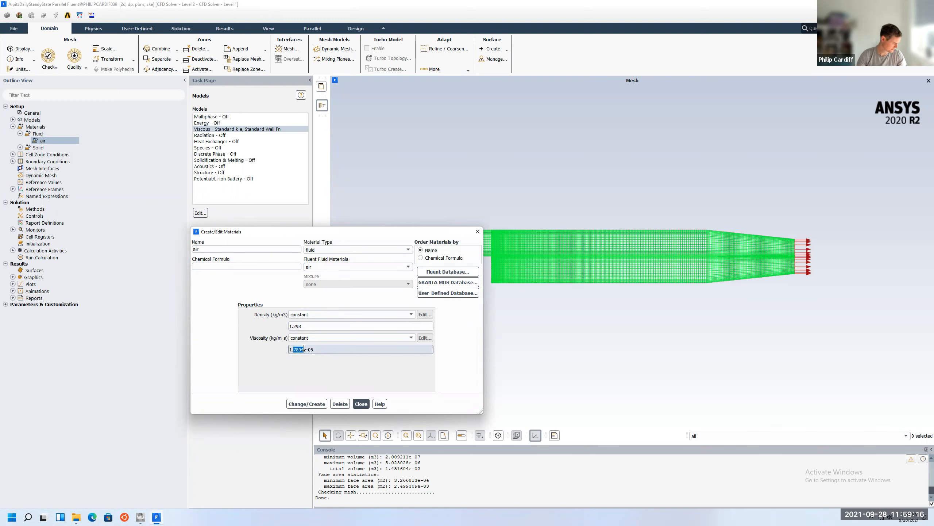
pyautogui.write('81')
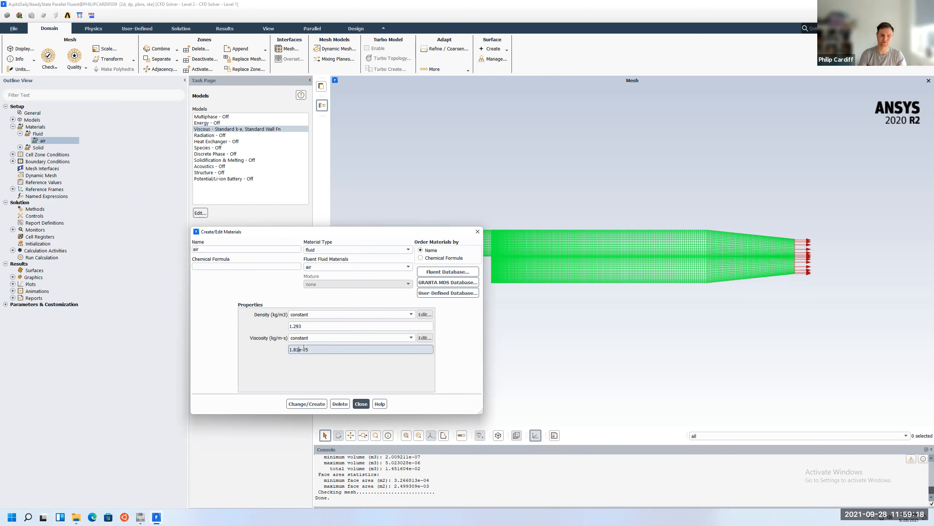
pyautogui.click(301, 403)
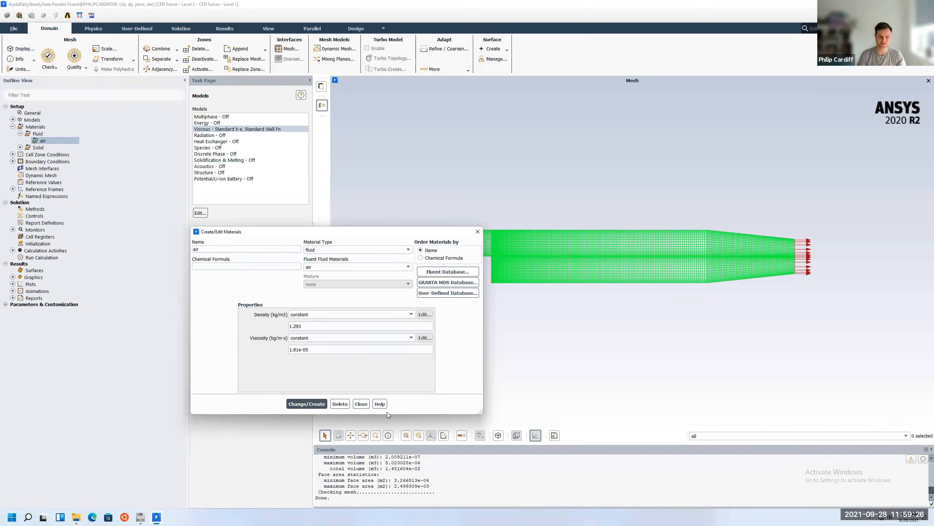
pyautogui.click(361, 403)
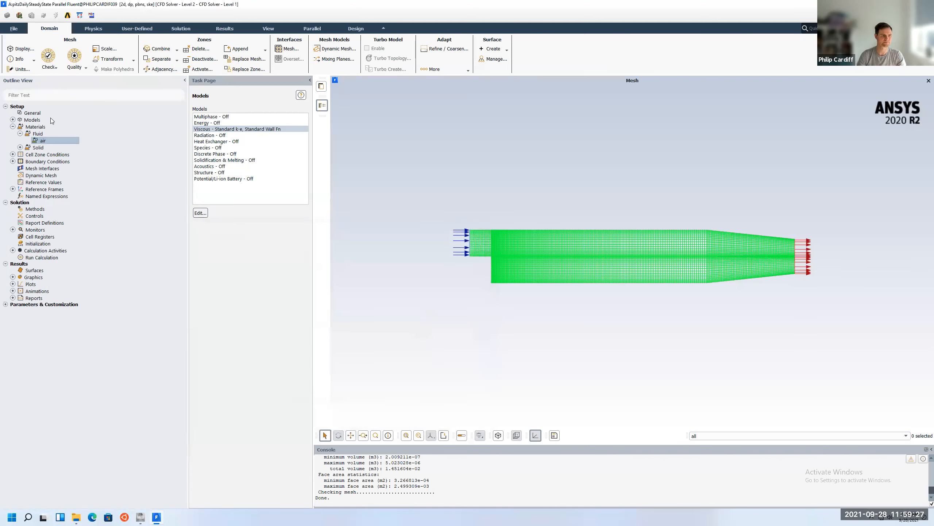
# Step: Review the material and motion settings of the solid-fff_surface fluid cell zone without changing them
pyautogui.click(13, 155)
pyautogui.click(20, 161)
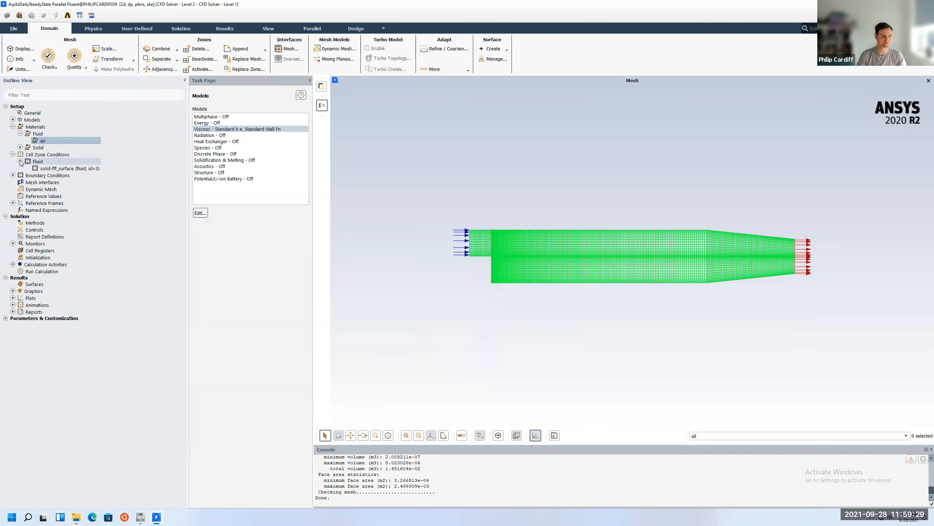
pyautogui.click(54, 168)
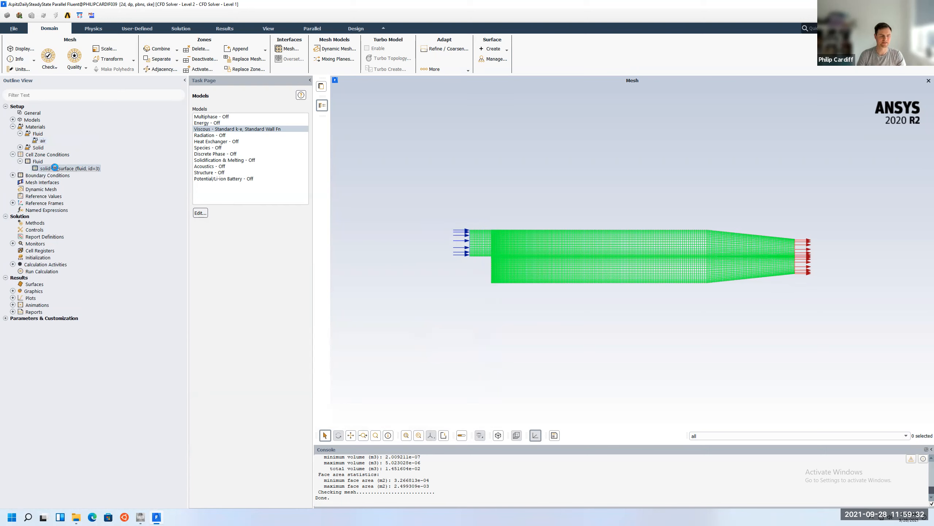
pyautogui.doubleClick(55, 168)
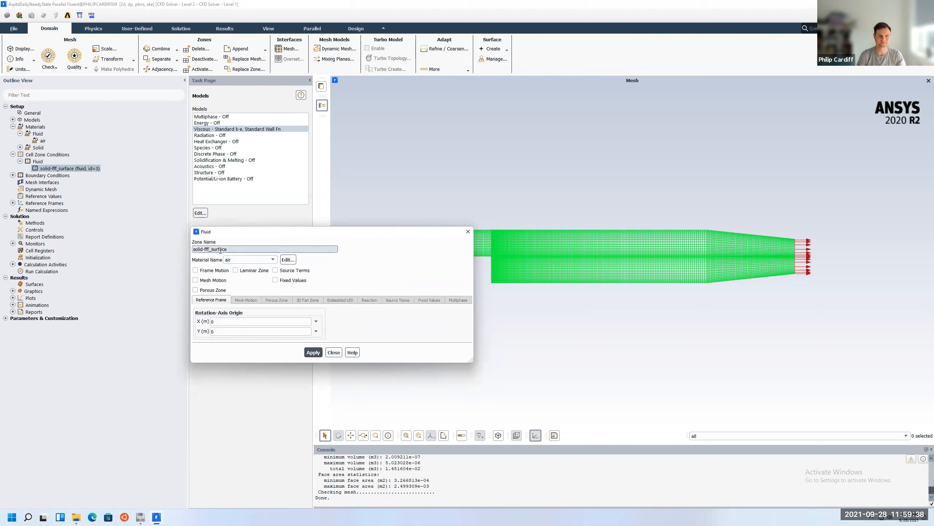
pyautogui.click(334, 351)
pyautogui.click(13, 155)
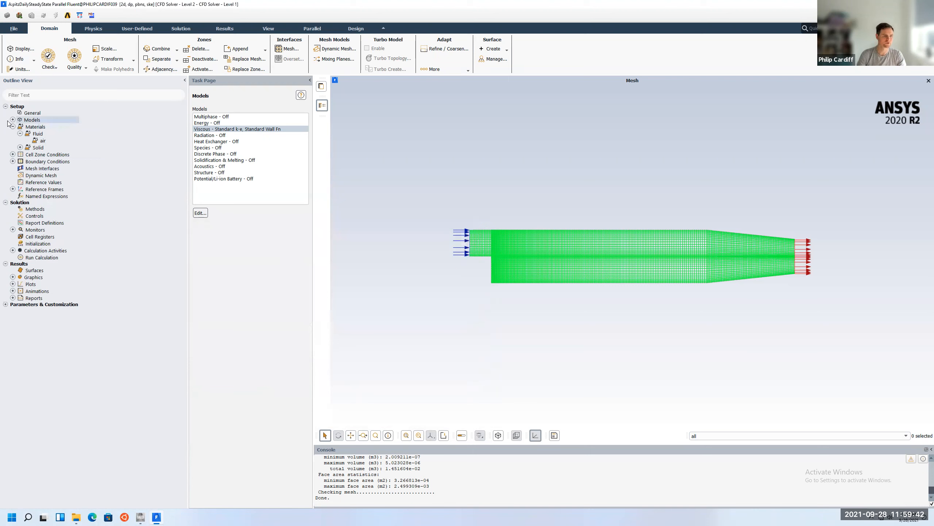
pyautogui.click(13, 126)
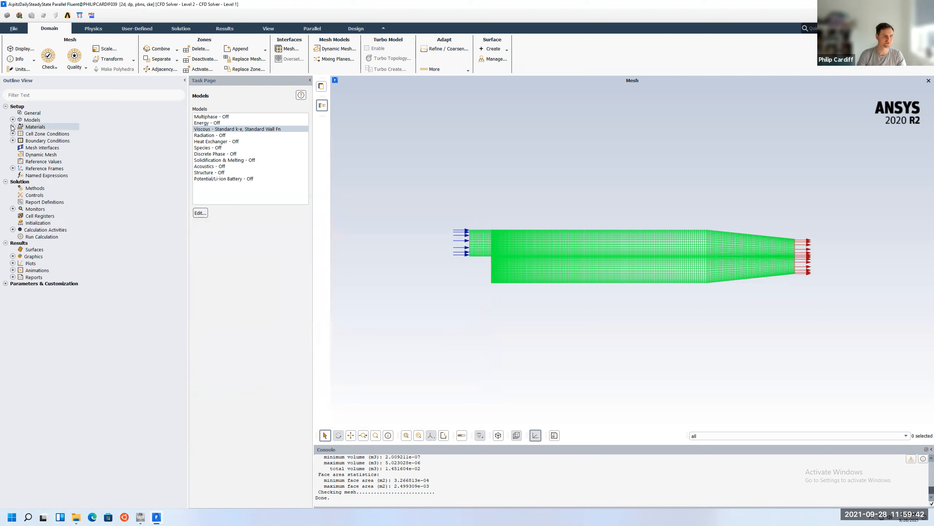
# Step: Check the boundary types assigned to the fff_surface and interior-fff_surface zones
pyautogui.doubleClick(28, 141)
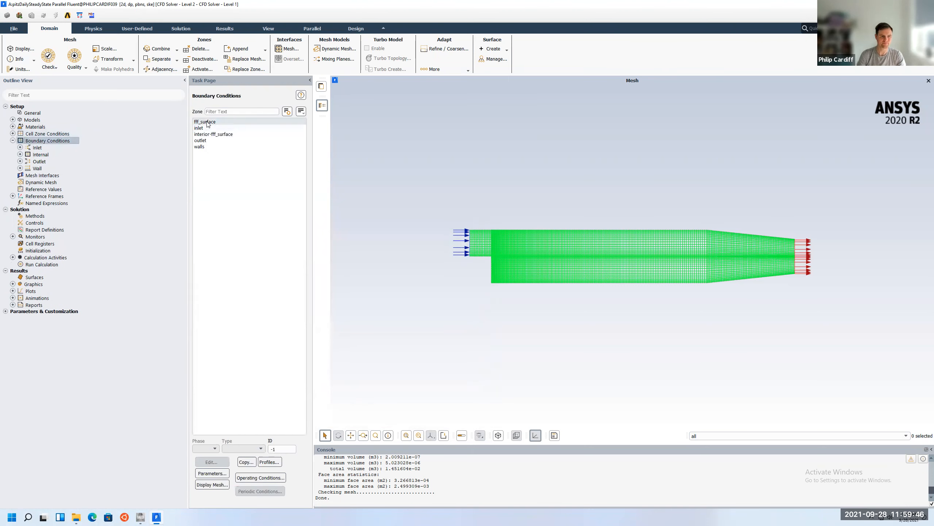
pyautogui.click(207, 134)
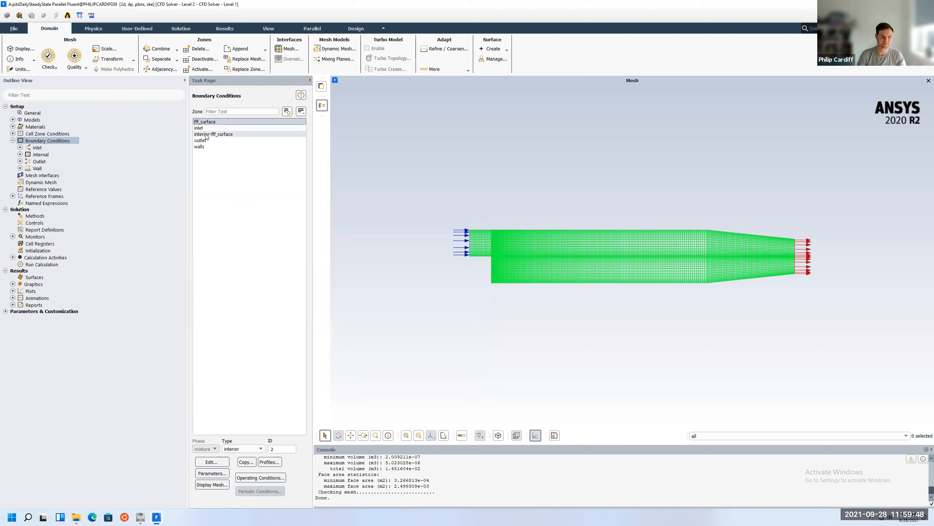
pyautogui.click(206, 135)
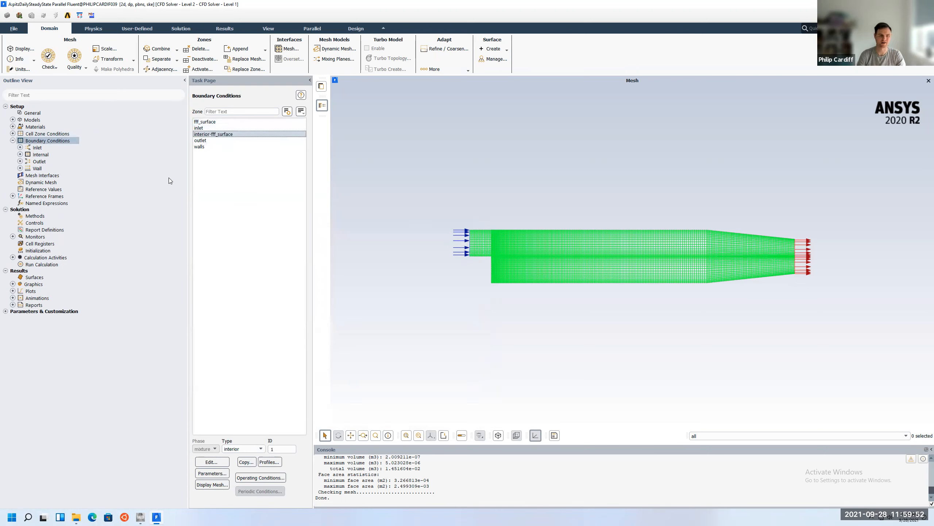
# Step: Open the inlet boundary for editing and set its velocity magnitude to 10 m/s
pyautogui.click(208, 127)
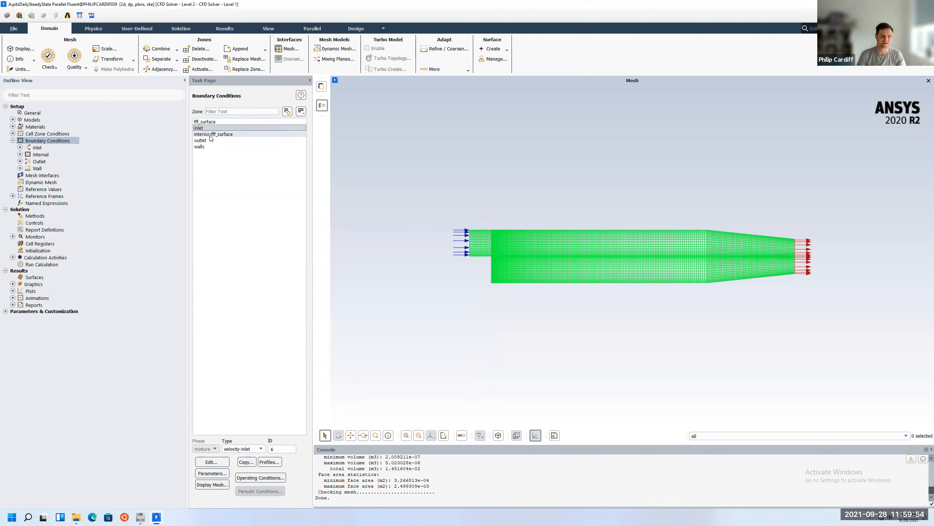
pyautogui.click(219, 461)
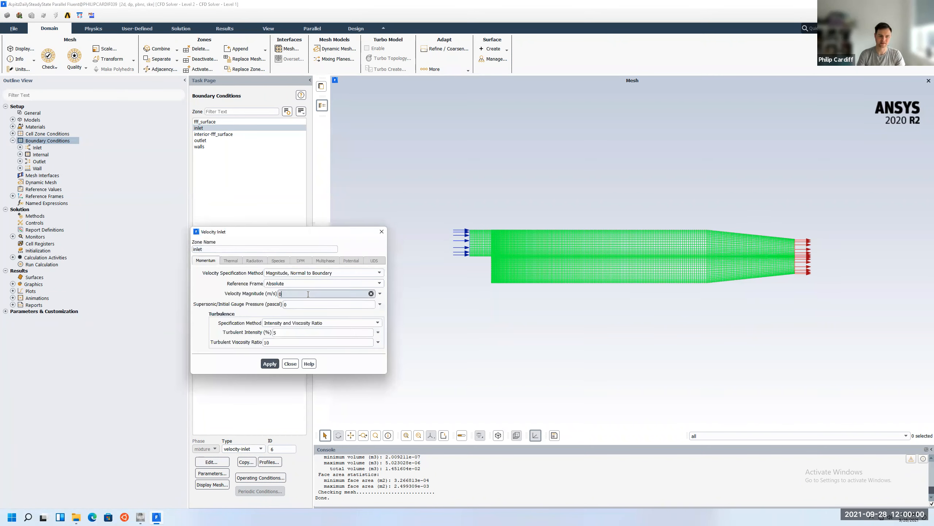
pyautogui.doubleClick(308, 292)
pyautogui.write('10')
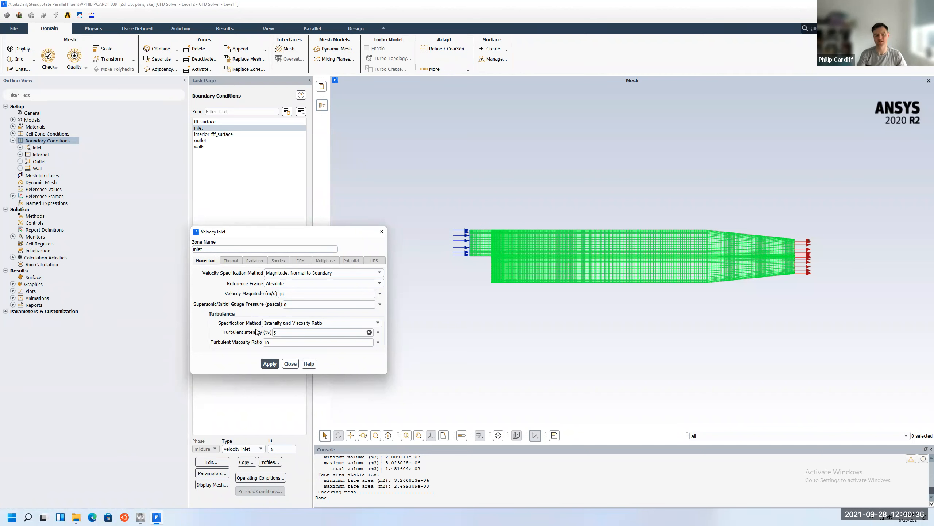
# Step: Switch the inlet's turbulence specification to K and Epsilon and back to Intensity and Viscosity Ratio, and apply the boundary settings
pyautogui.click(283, 323)
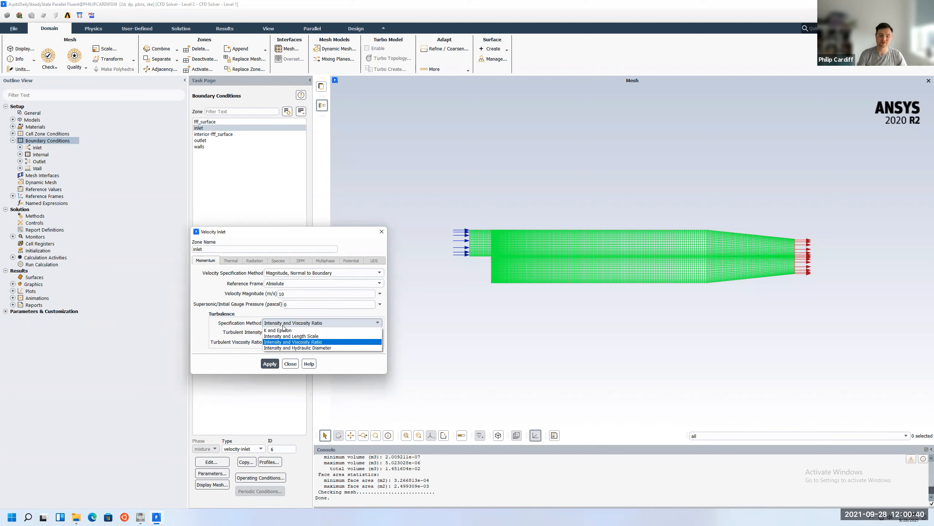
pyautogui.click(284, 330)
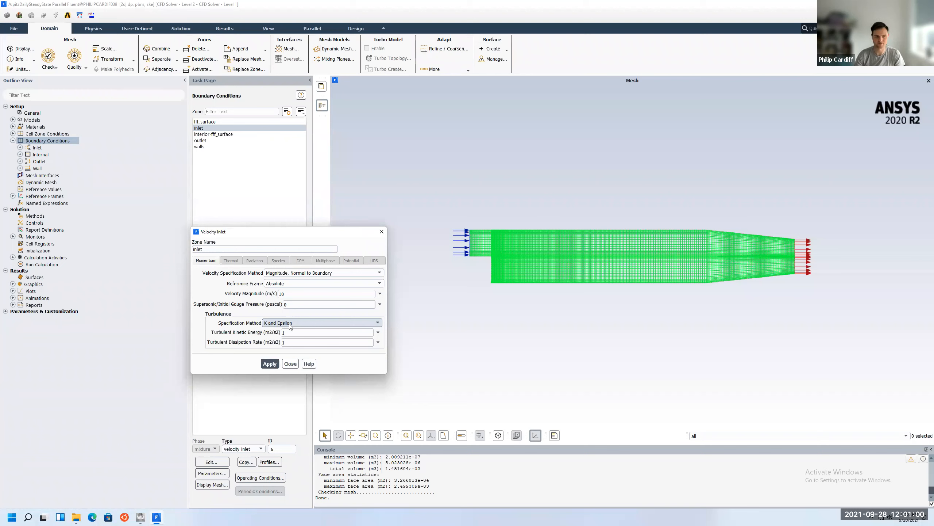
pyautogui.click(270, 324)
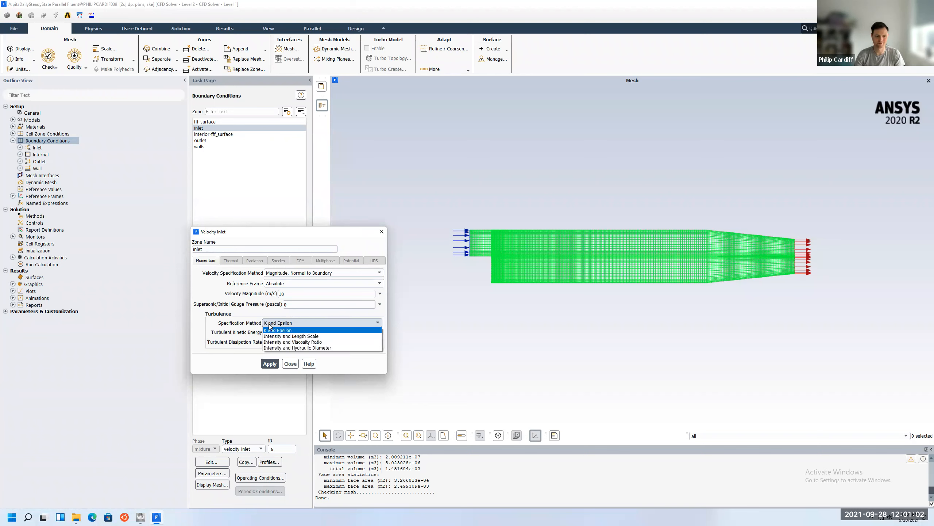
pyautogui.click(279, 343)
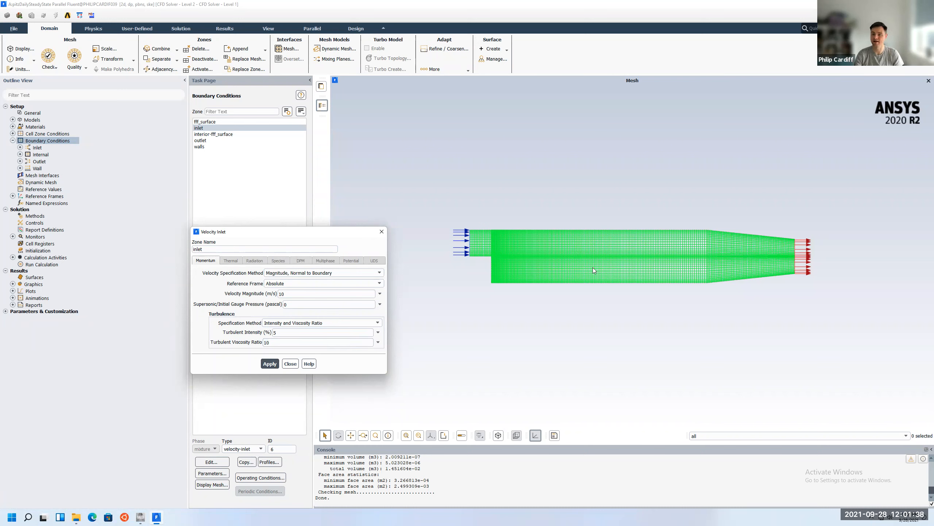
pyautogui.click(271, 363)
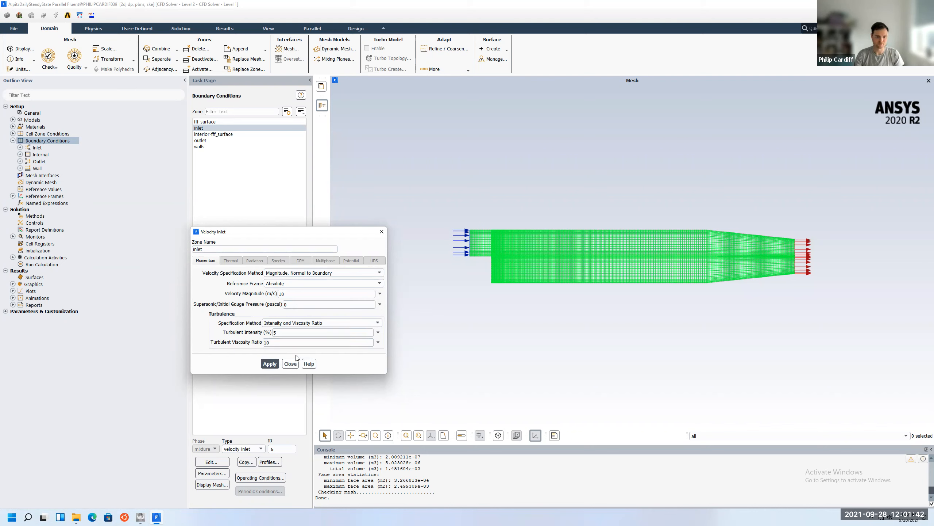
pyautogui.click(294, 364)
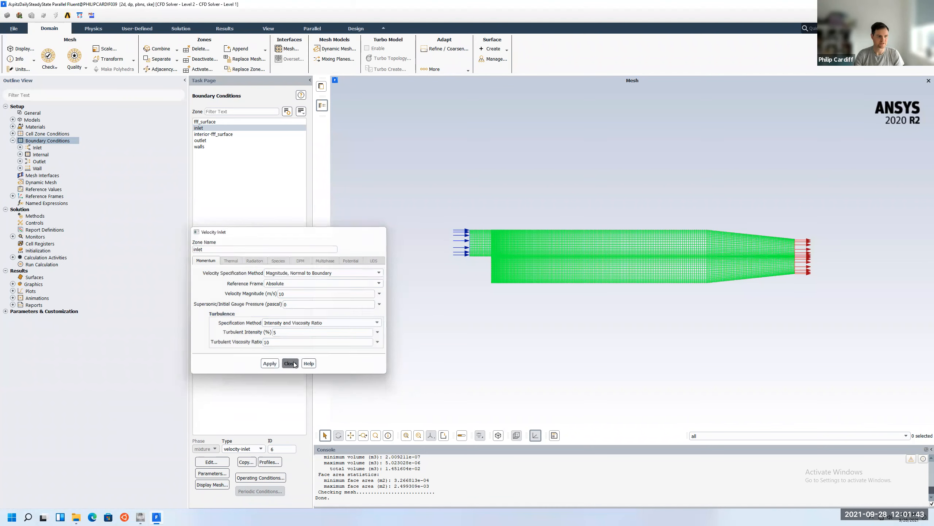
# Step: Review the walls boundary's motion, shear and roughness settings, and check the boundary type assigned to the outlet
pyautogui.click(201, 147)
pyautogui.doubleClick(203, 147)
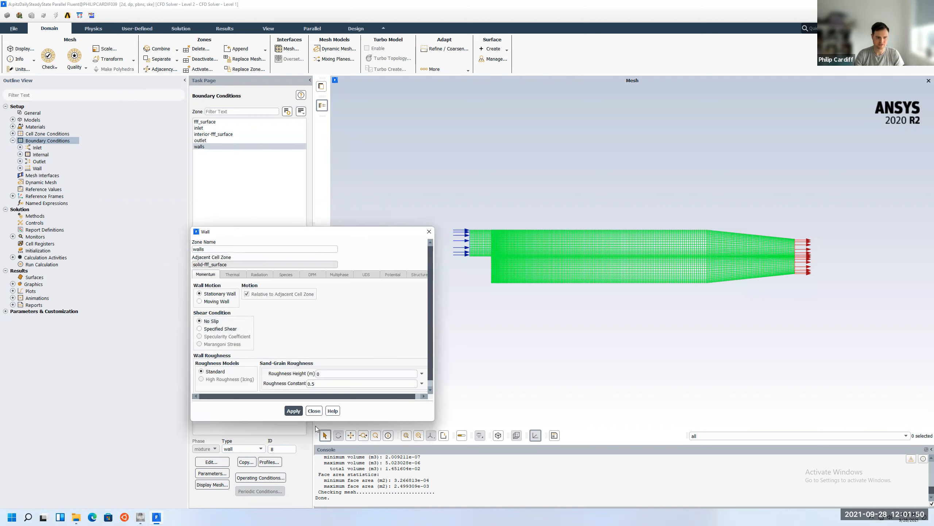
pyautogui.click(315, 410)
pyautogui.click(212, 141)
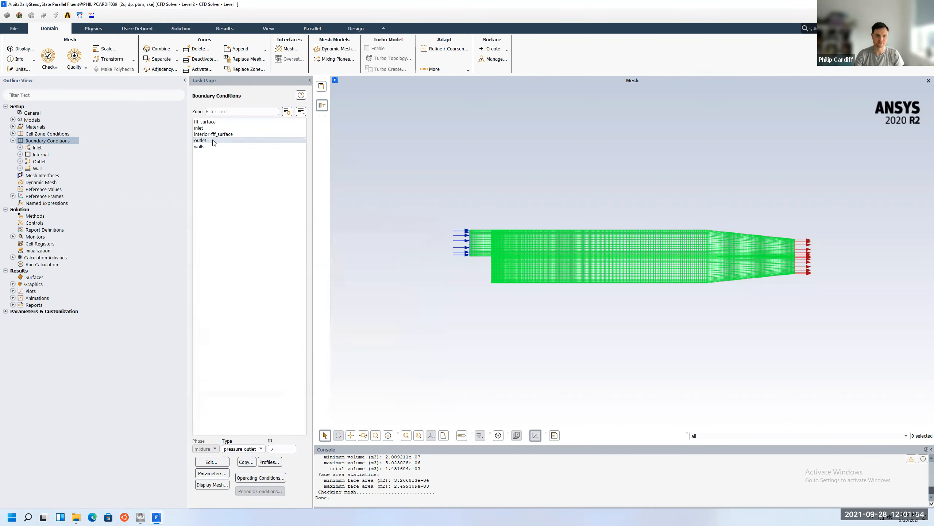
# Step: Review the reference values and the solution methods, including the available pressure-velocity coupling schemes, keeping Coupled
pyautogui.click(12, 141)
pyautogui.click(37, 161)
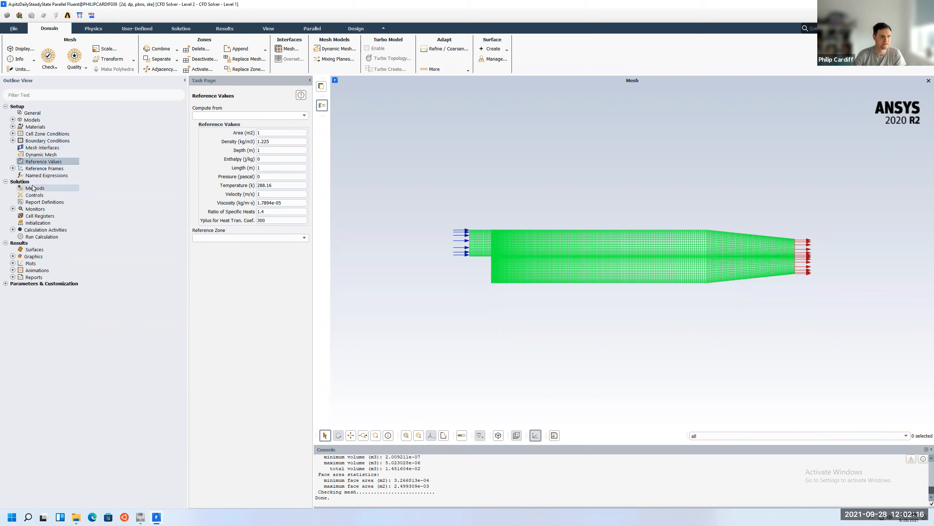
pyautogui.click(6, 107)
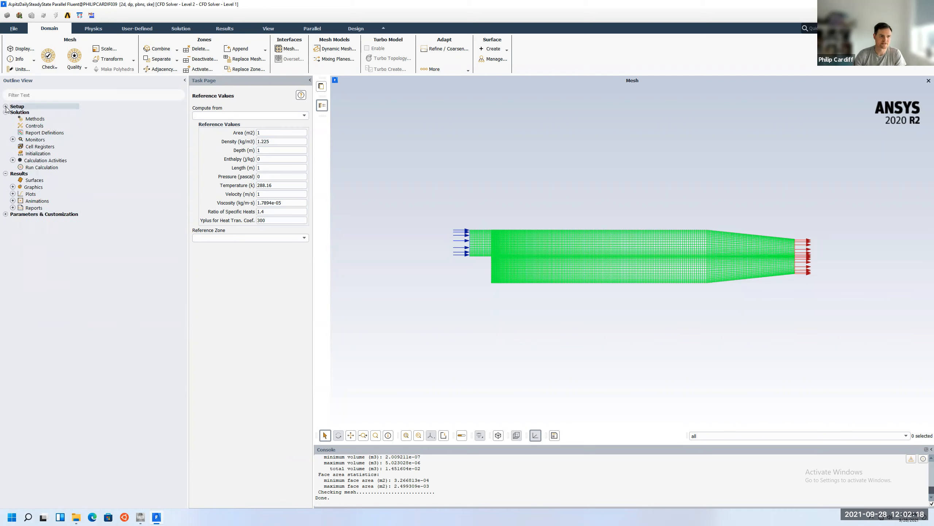
pyautogui.click(29, 121)
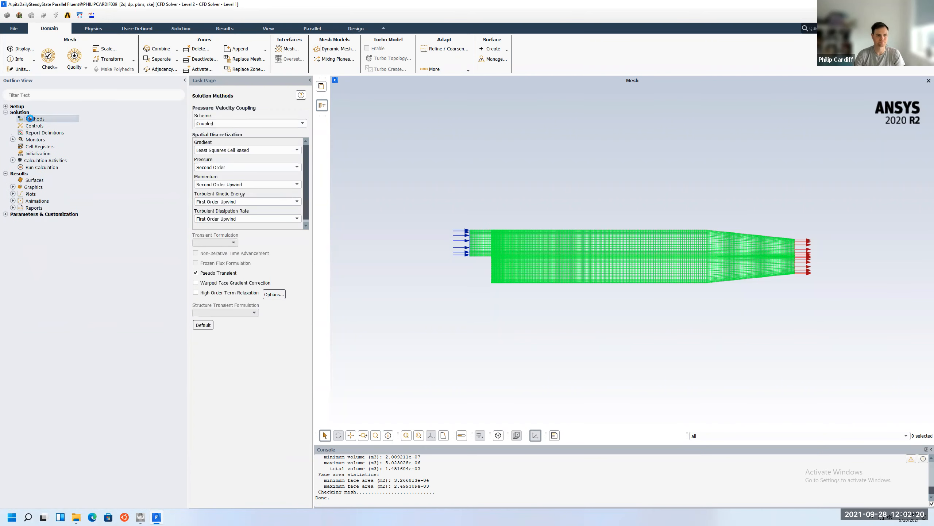
pyautogui.click(298, 121)
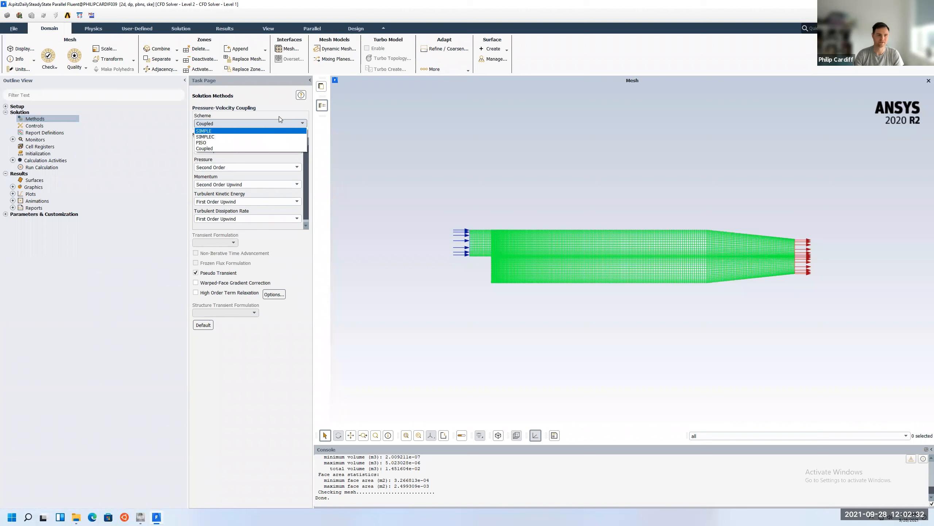
pyautogui.click(283, 116)
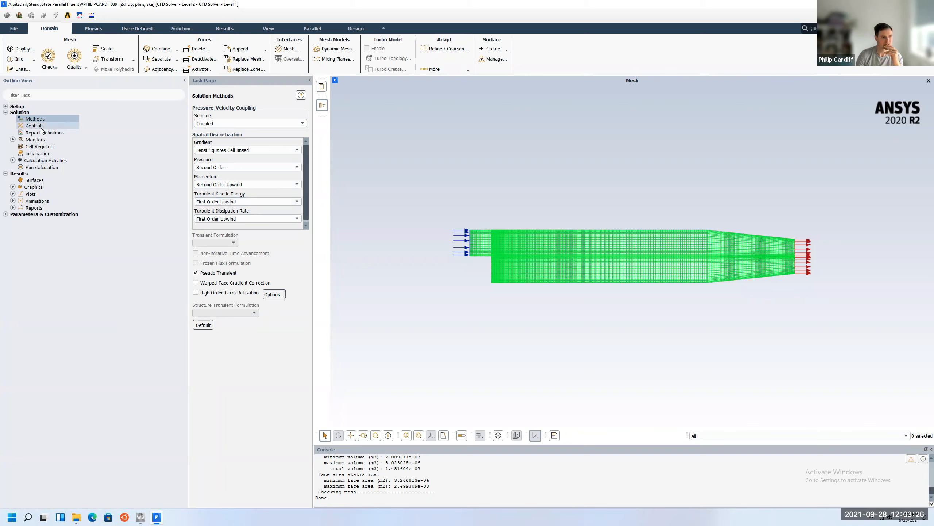
# Step: Initialize the solution with Hybrid Initialization
pyautogui.click(13, 139)
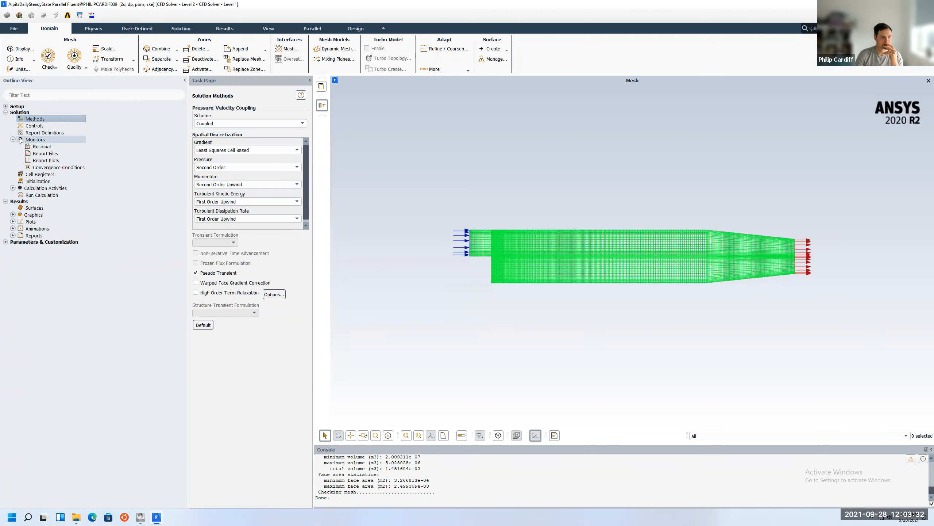
pyautogui.click(31, 154)
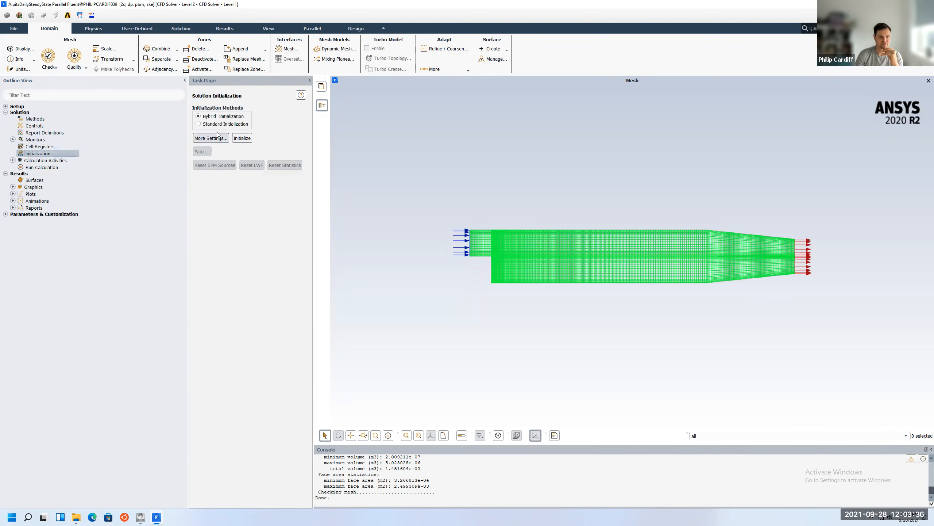
pyautogui.click(243, 139)
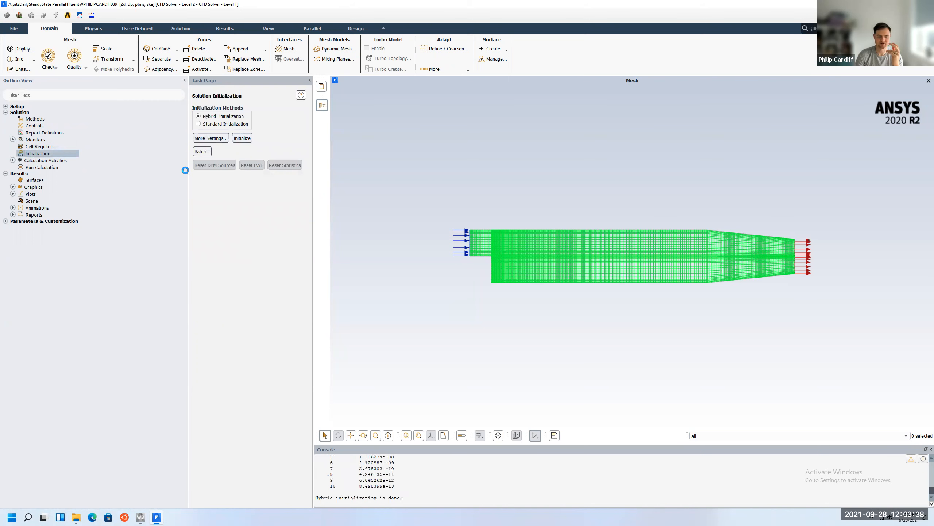
# Step: Set the number of iterations to 1000, run the calculation and acknowledge its completion
pyautogui.click(13, 161)
pyautogui.click(13, 160)
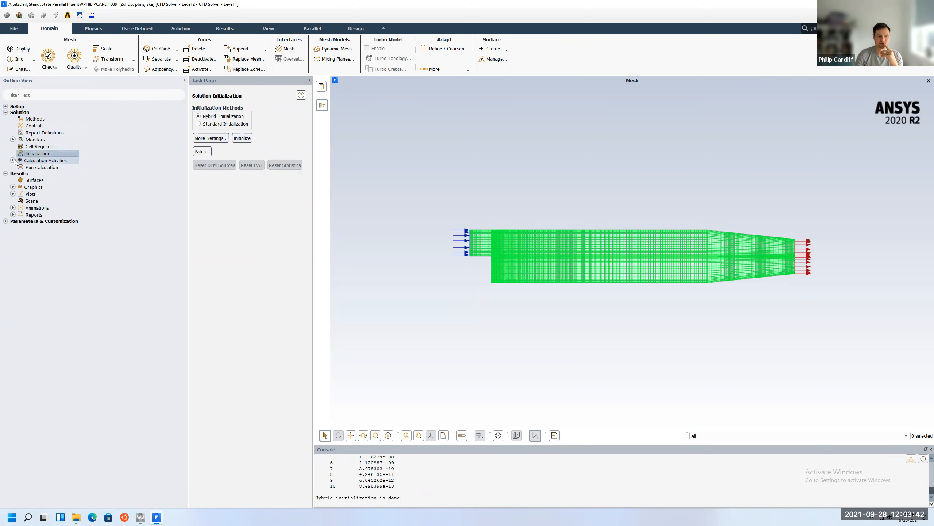
pyautogui.click(36, 168)
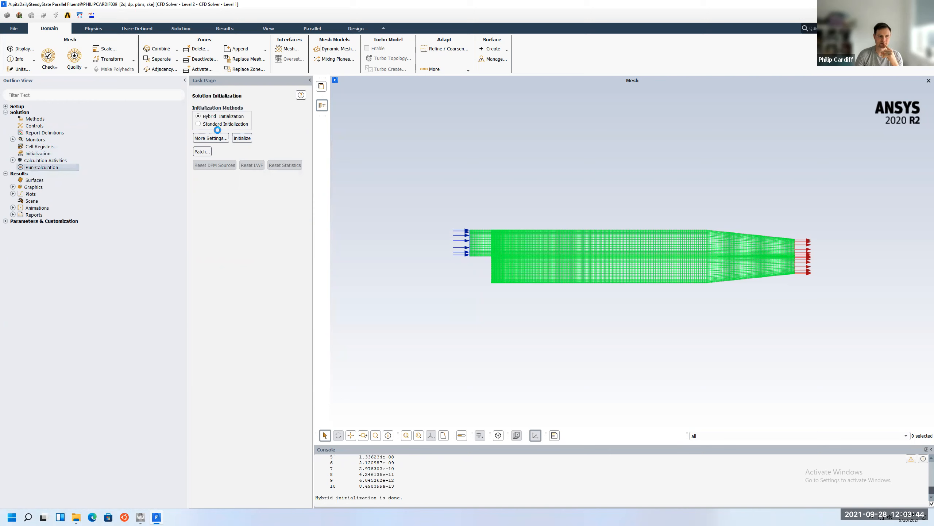
pyautogui.click(218, 213)
pyautogui.click(211, 196)
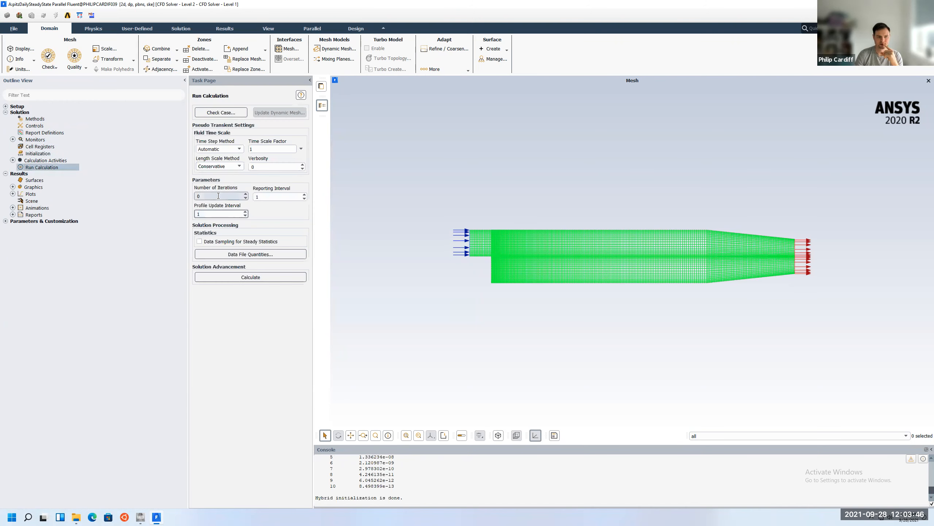
pyautogui.write('000')
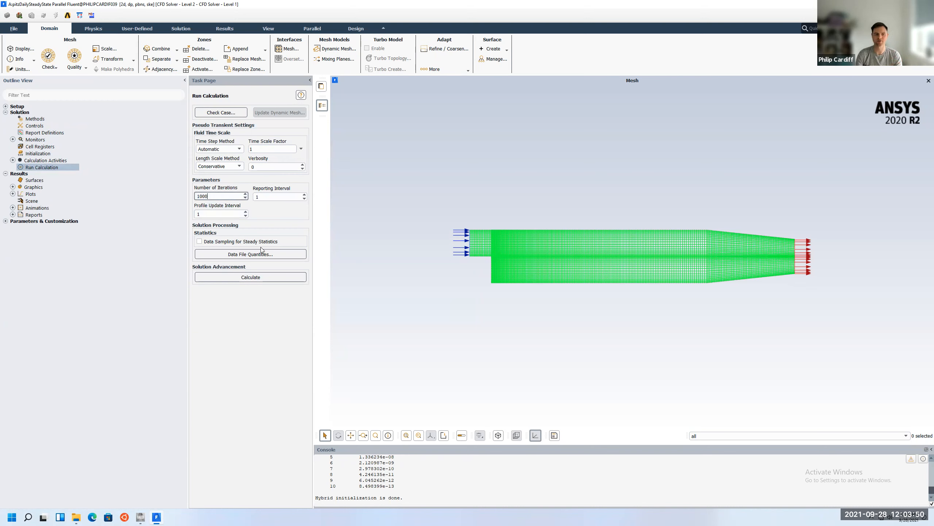
pyautogui.click(259, 277)
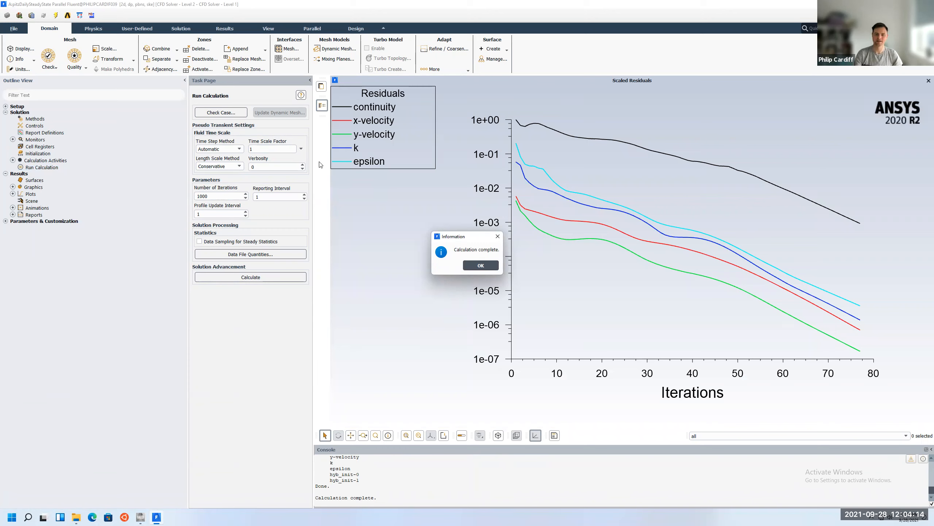
pyautogui.click(477, 263)
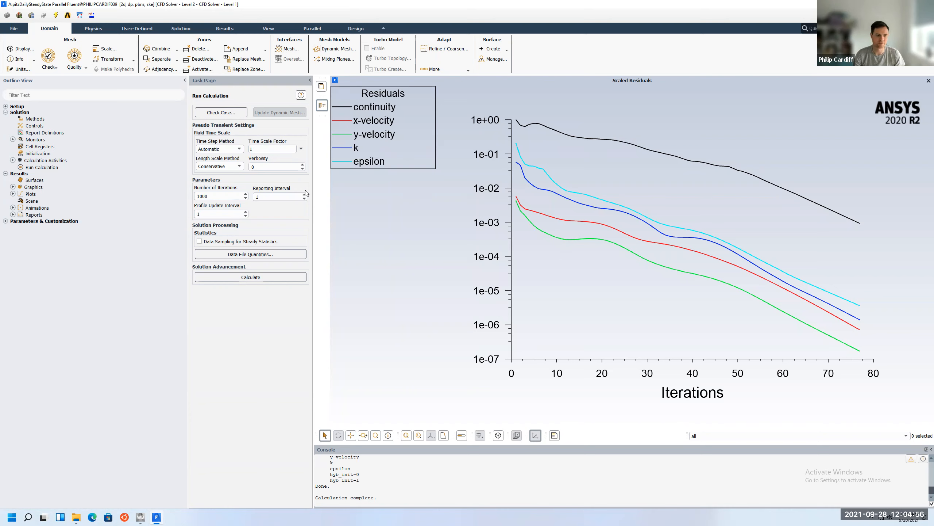
# Step: Create a filled contour plot named contour-1 of Static Pressure and display it for the whole domain
pyautogui.click(41, 167)
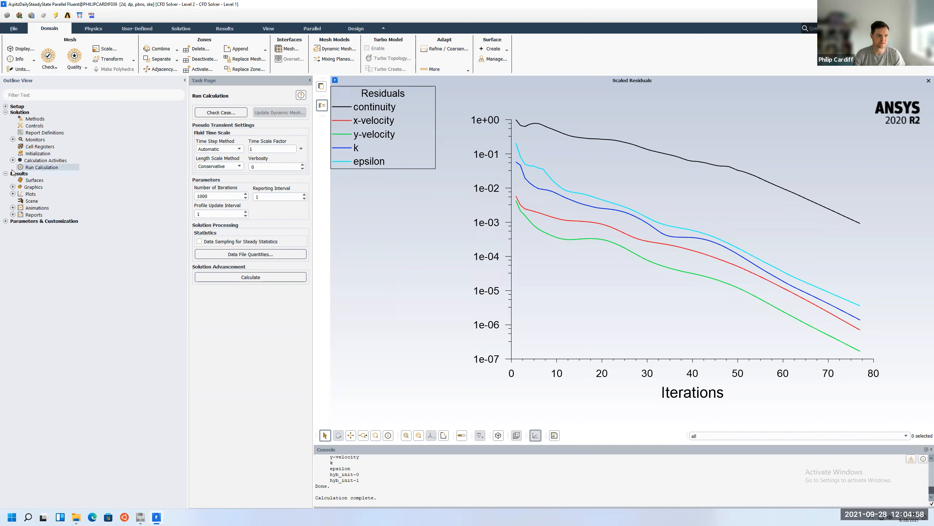
pyautogui.doubleClick(33, 187)
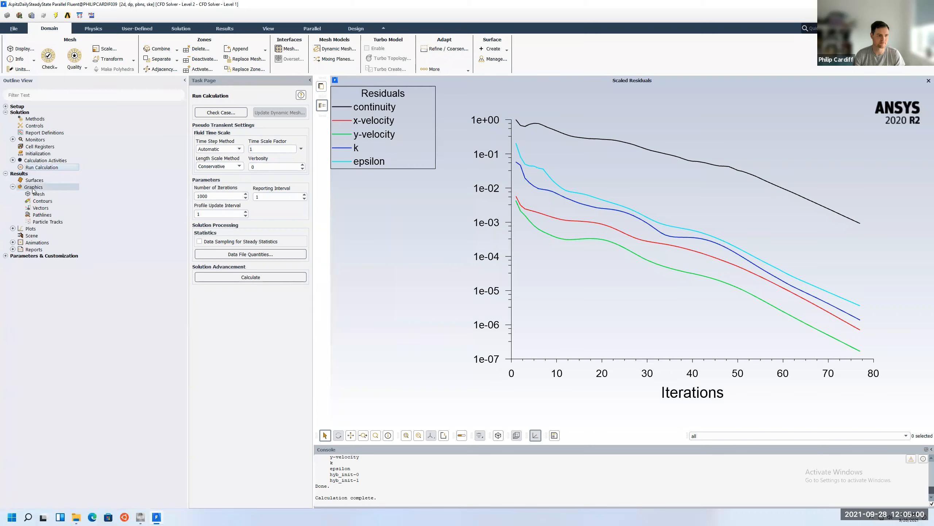
pyautogui.click(41, 202)
pyautogui.doubleClick(42, 201)
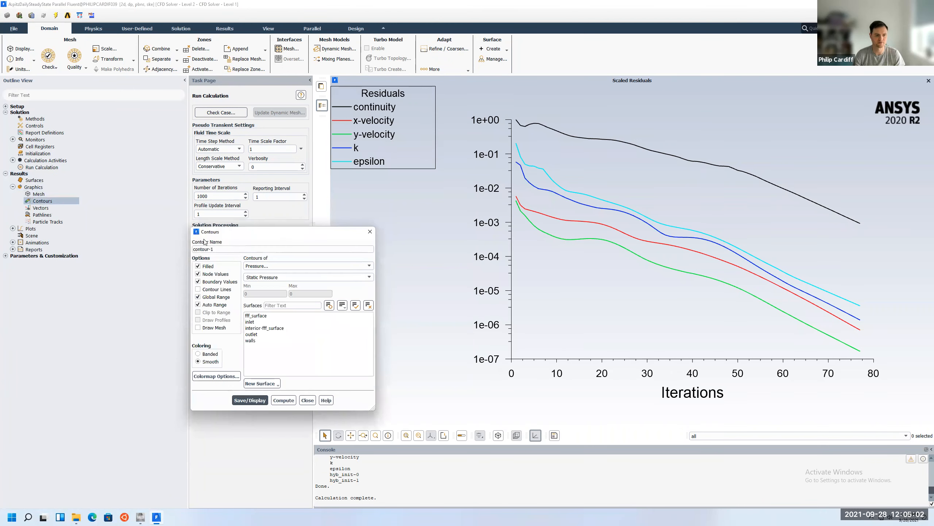
pyautogui.click(249, 400)
pyautogui.moveTo(338, 232); pyautogui.dragTo(260, 227)
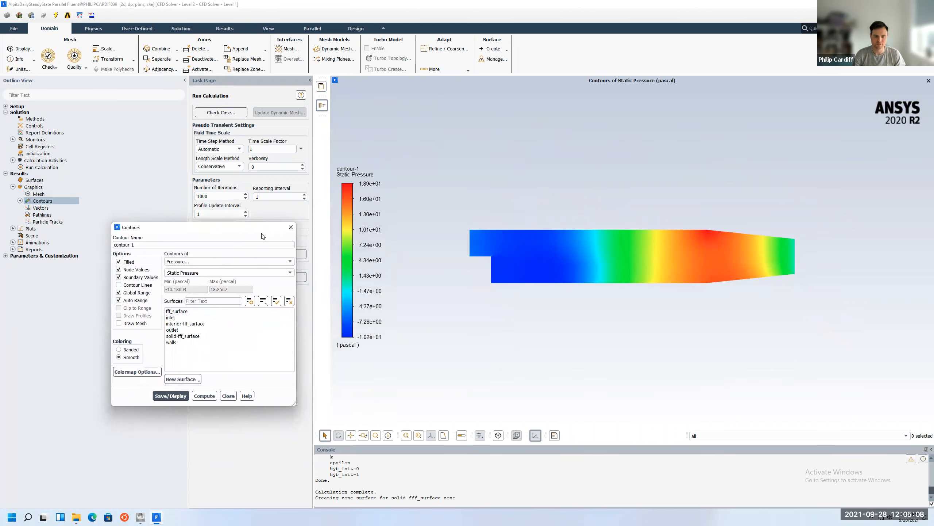
# Step: Switch contour-1 to Velocity Magnitude, display it, inspect the flow near the inlet and step, and close the contour settings
pyautogui.click(211, 262)
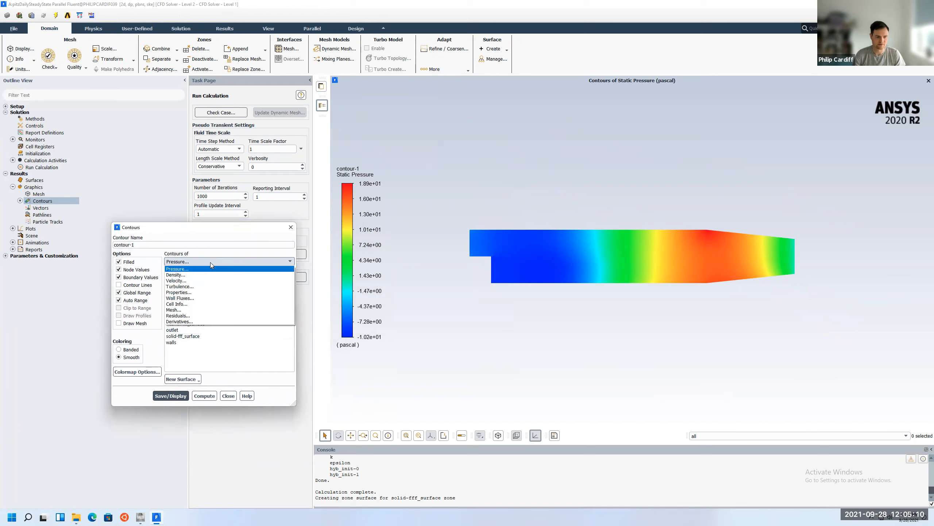
pyautogui.click(197, 281)
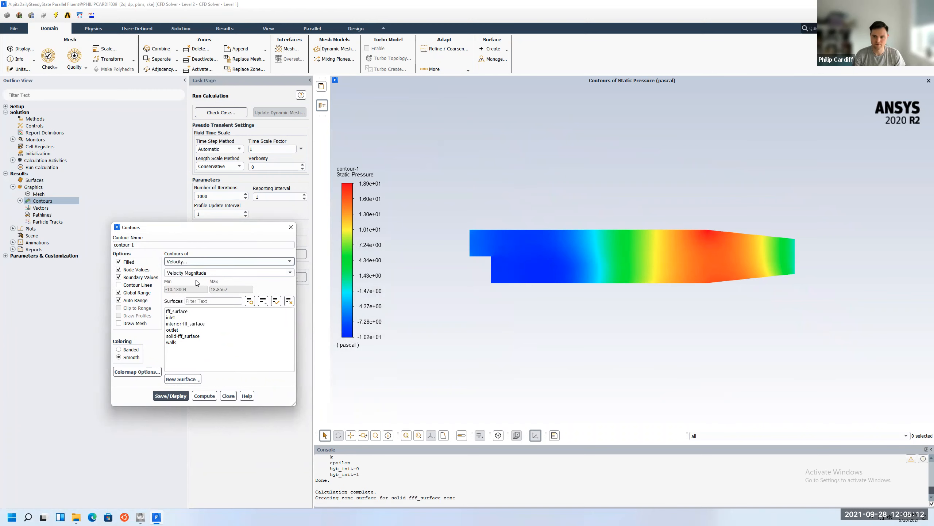
pyautogui.click(169, 396)
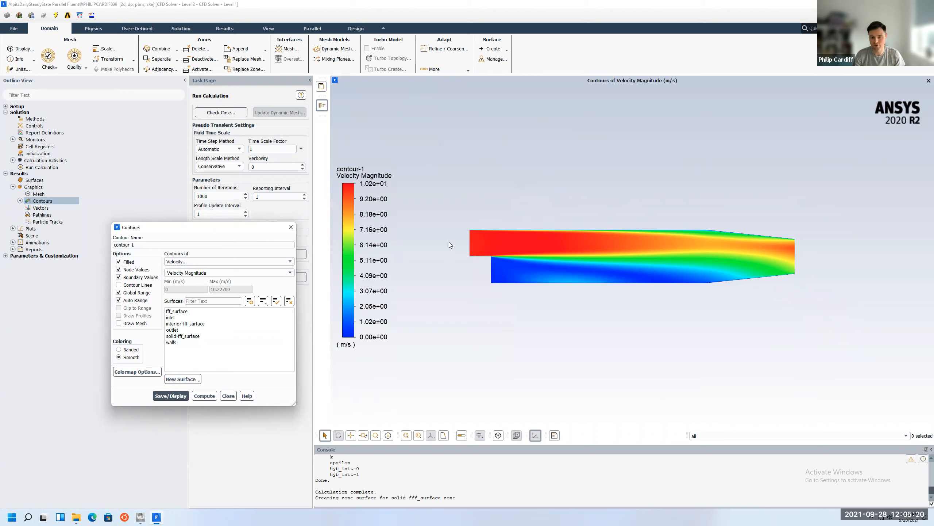
pyautogui.scroll(5, 477, 232)
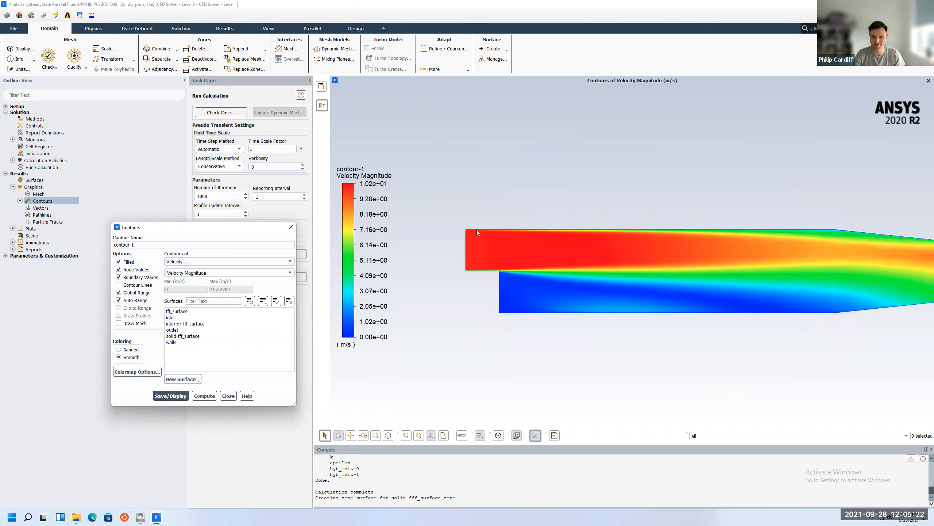
pyautogui.scroll(2, 479, 229)
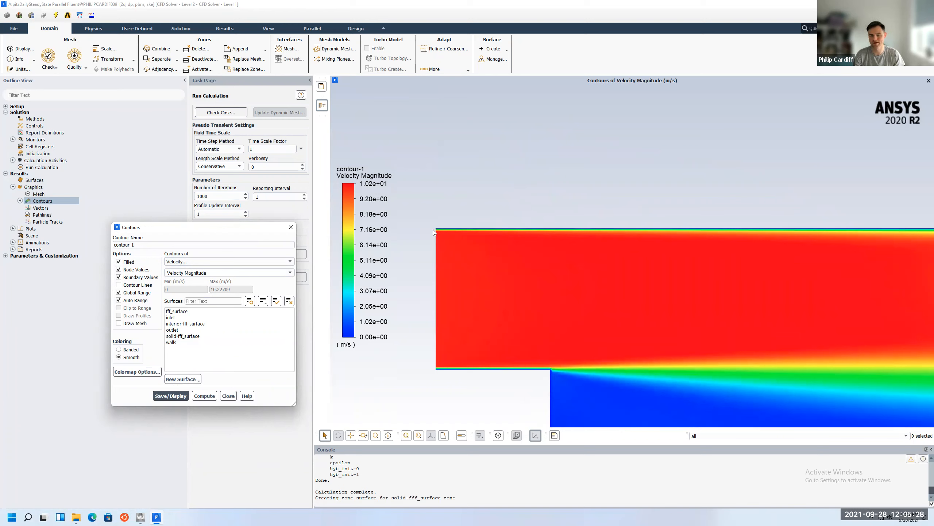
pyautogui.scroll(-2, 465, 239)
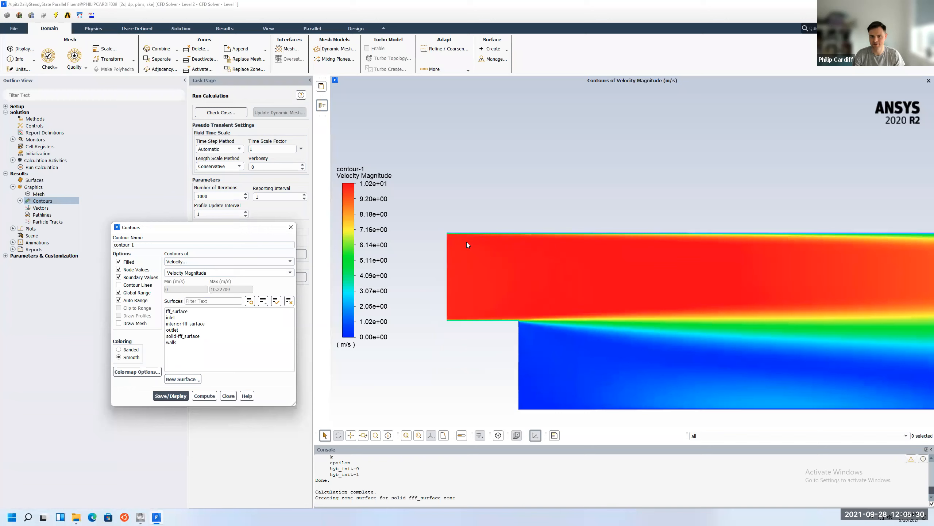
pyautogui.scroll(-1, 448, 316)
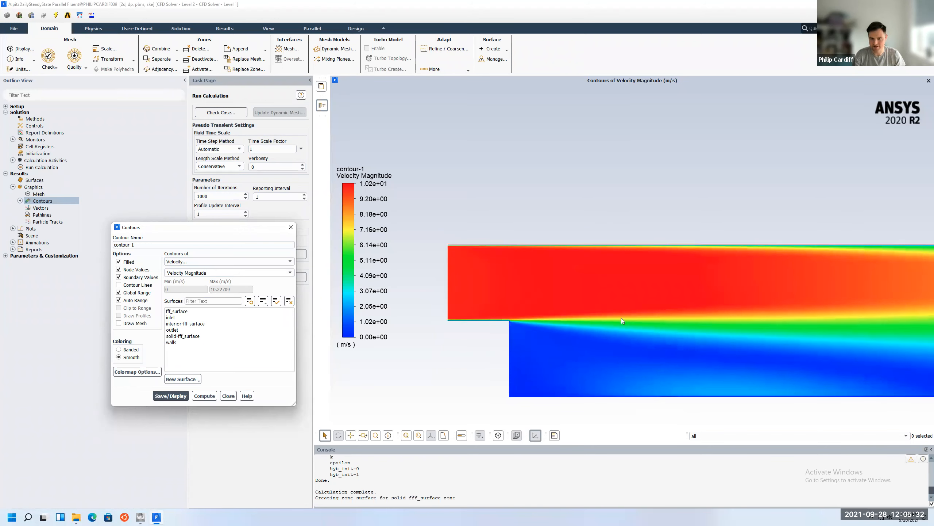
pyautogui.scroll(-1, 443, 306)
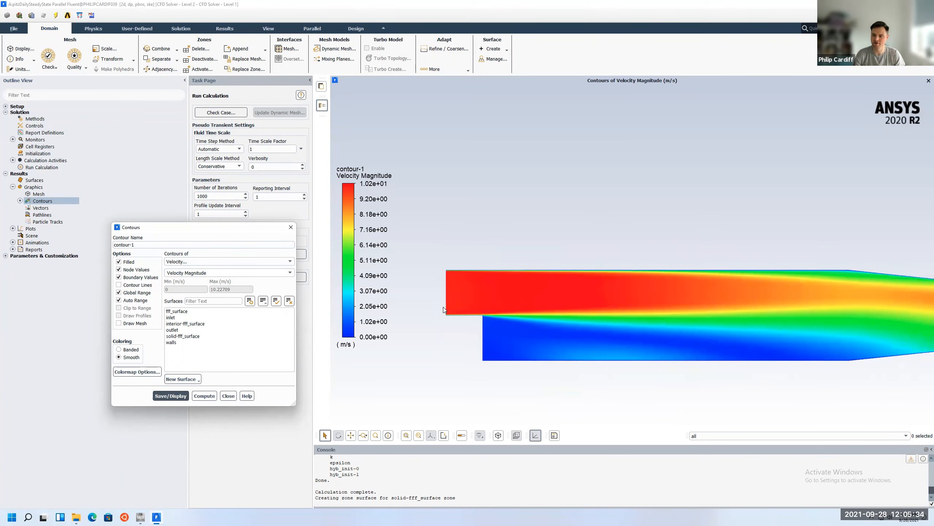
pyautogui.scroll(-1, 444, 307)
pyautogui.click(290, 229)
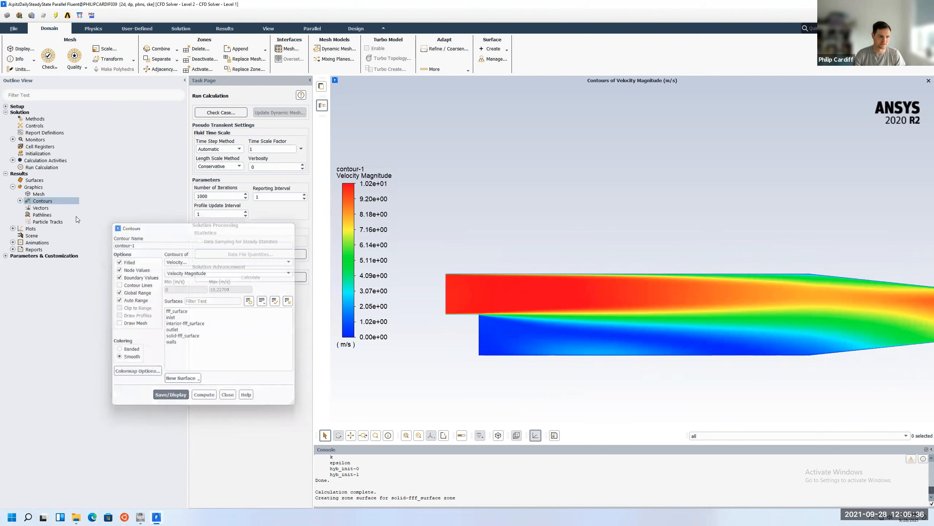
# Step: Create and display pathlines released from the inlet surface, colored by Particle ID, and close the pathline settings
pyautogui.doubleClick(41, 215)
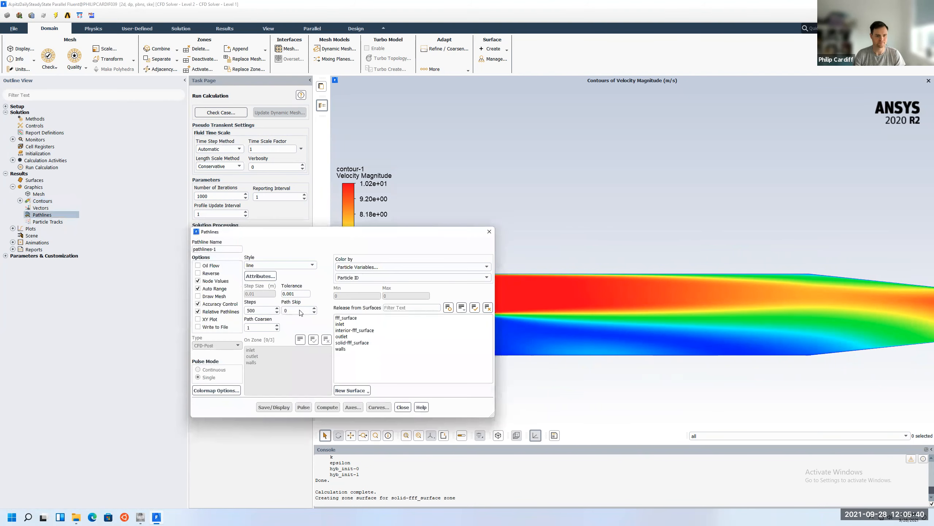
pyautogui.click(342, 324)
pyautogui.click(275, 406)
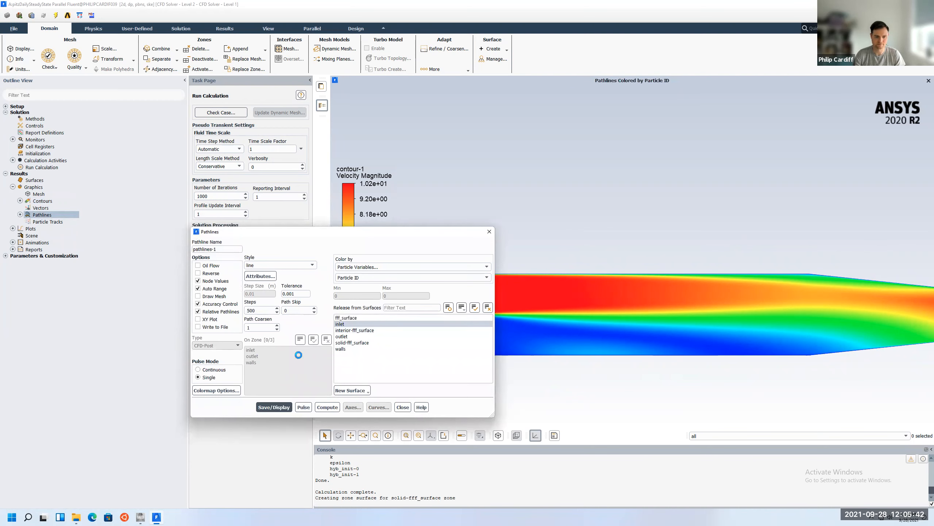
pyautogui.moveTo(297, 236); pyautogui.dragTo(154, 105)
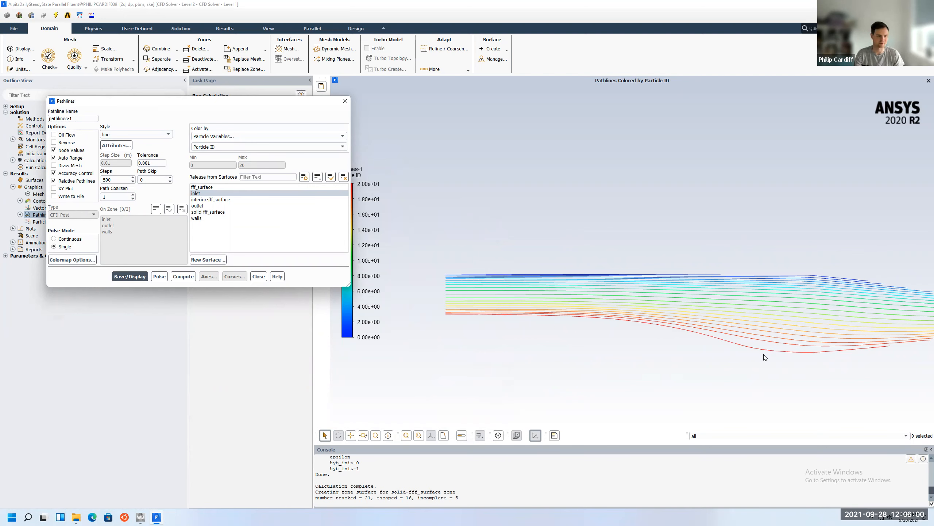
pyautogui.click(344, 101)
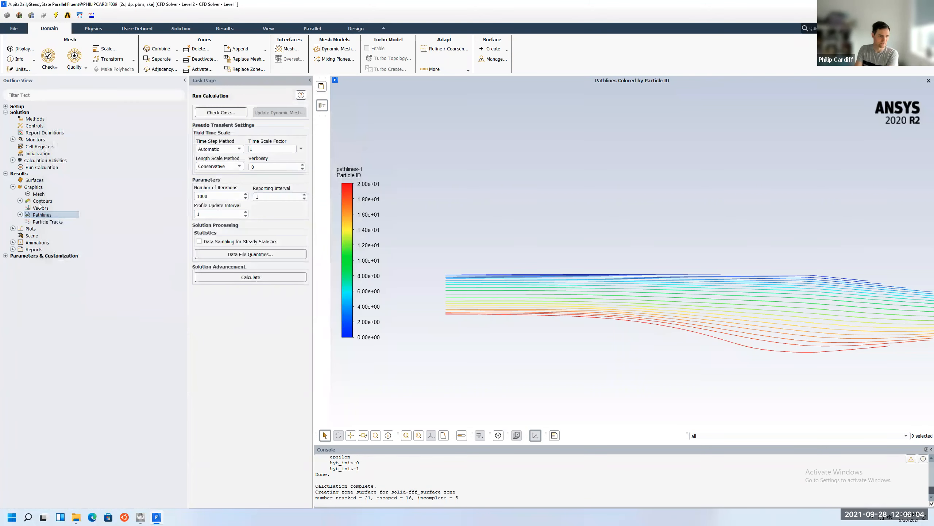
# Step: Reopen the existing contour-1 definition and display contours of the normalized Q criterion
pyautogui.click(20, 201)
pyautogui.doubleClick(50, 207)
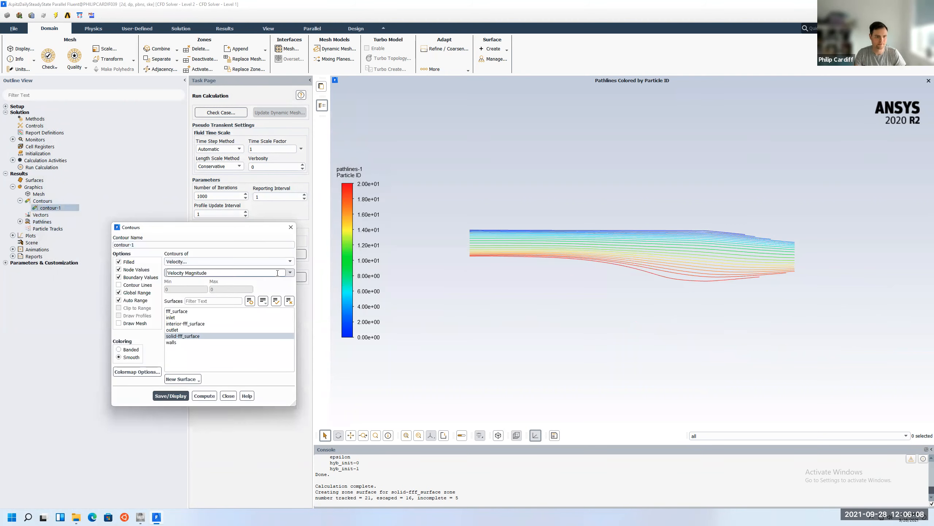
pyautogui.click(291, 272)
pyautogui.scroll(-4, 265, 305)
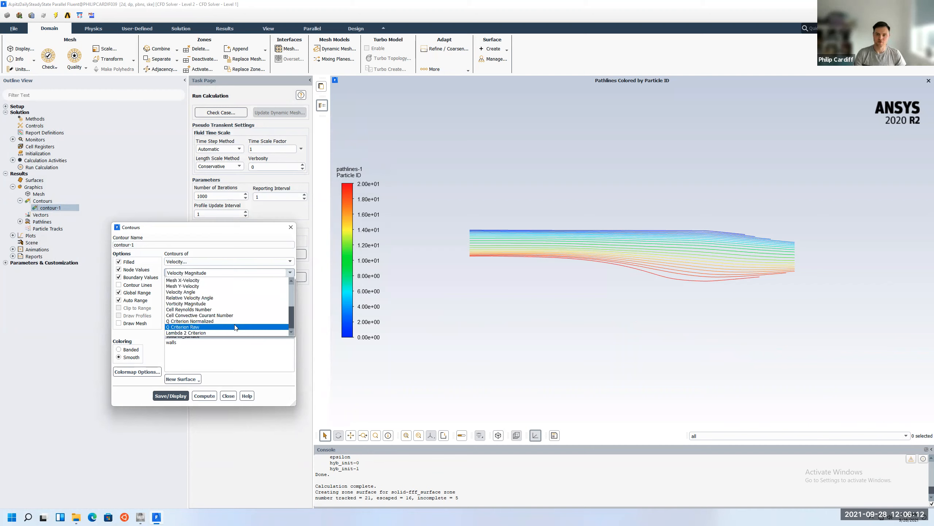
pyautogui.click(189, 321)
pyautogui.click(179, 395)
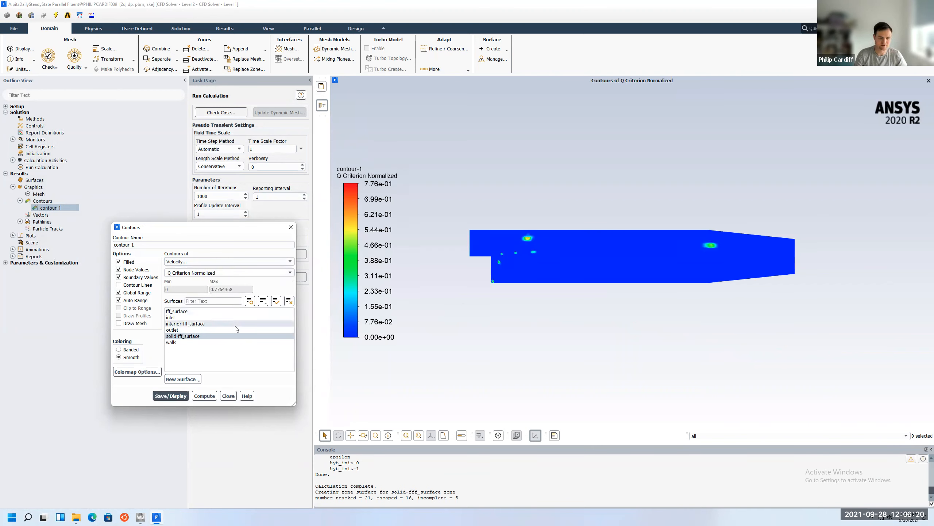
# Step: Change contour-1 to the Lambda 2 Criterion and display it
pyautogui.tripleClick(210, 273)
pyautogui.click(291, 273)
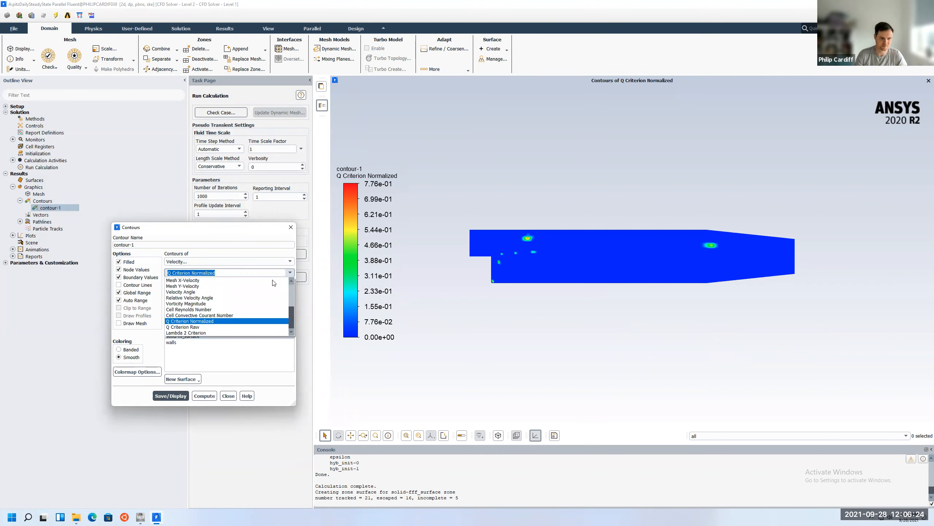
pyautogui.click(196, 332)
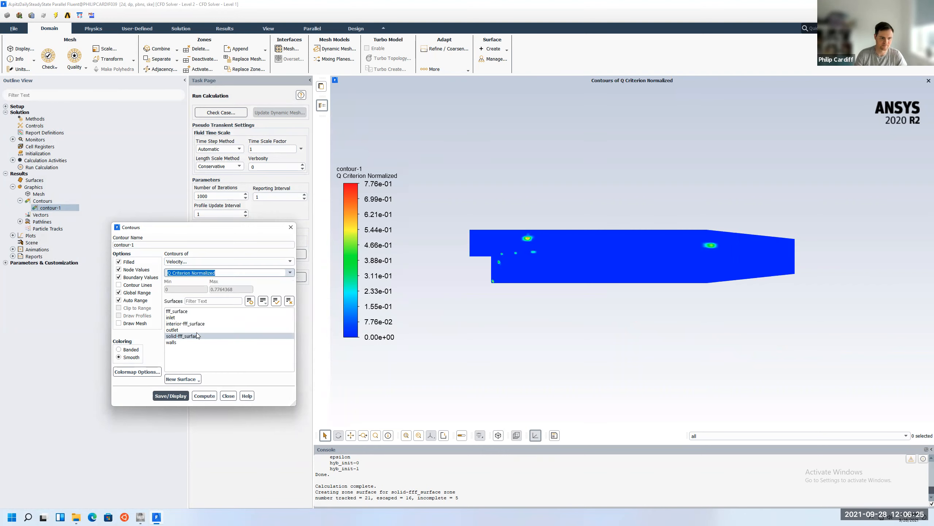
pyautogui.click(165, 396)
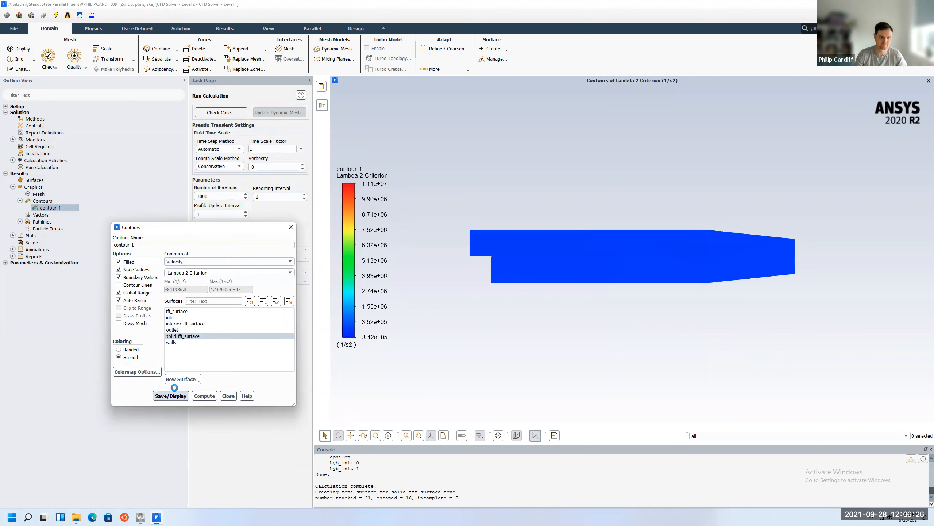
# Step: Set contour-1 to the Turbulence category's Turbulent Kinetic Energy (k) and display it
pyautogui.click(291, 261)
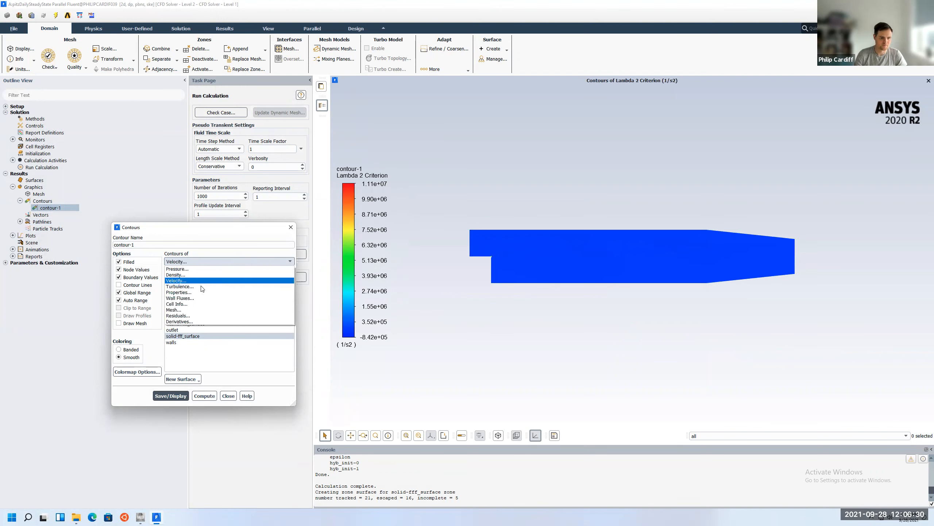
pyautogui.click(180, 287)
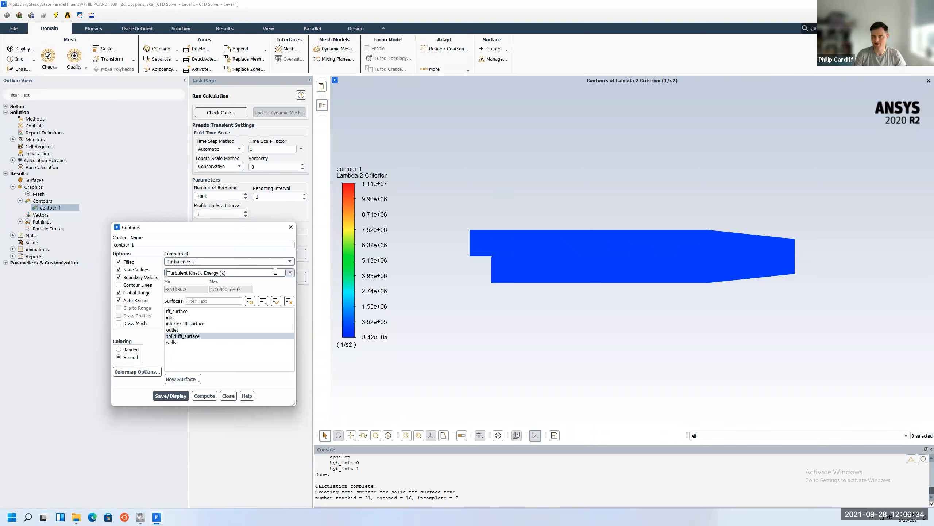
pyautogui.click(257, 273)
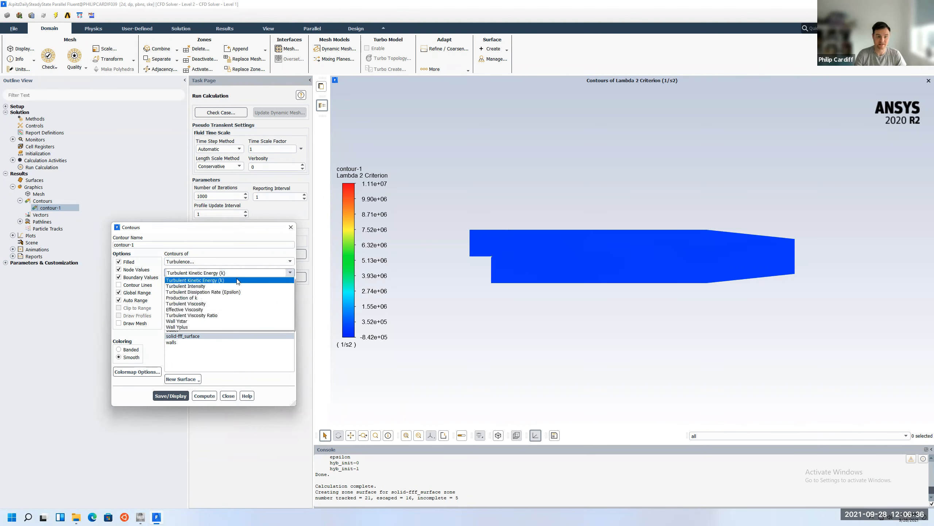
pyautogui.click(225, 281)
pyautogui.click(170, 395)
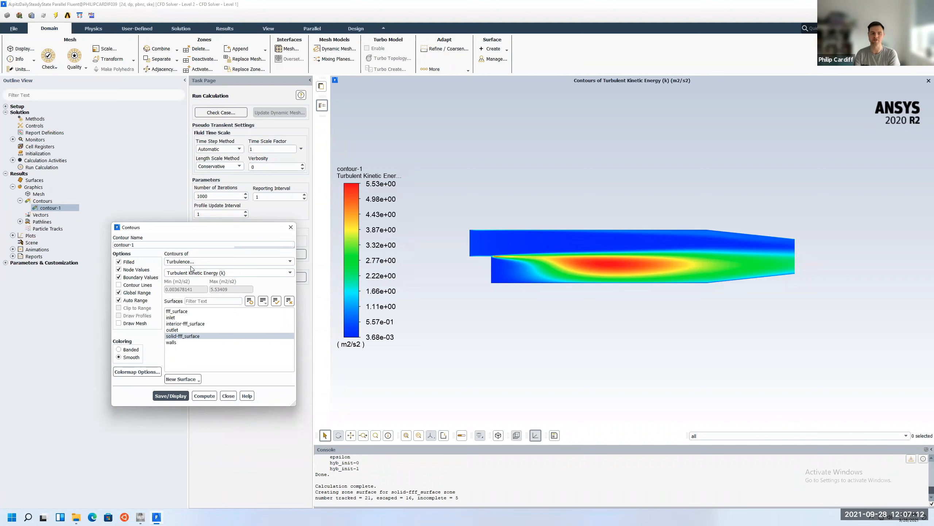
# Step: Display contour-1 as Turbulent Dissipation Rate (Epsilon) and examine the distribution around the step corner
pyautogui.click(290, 272)
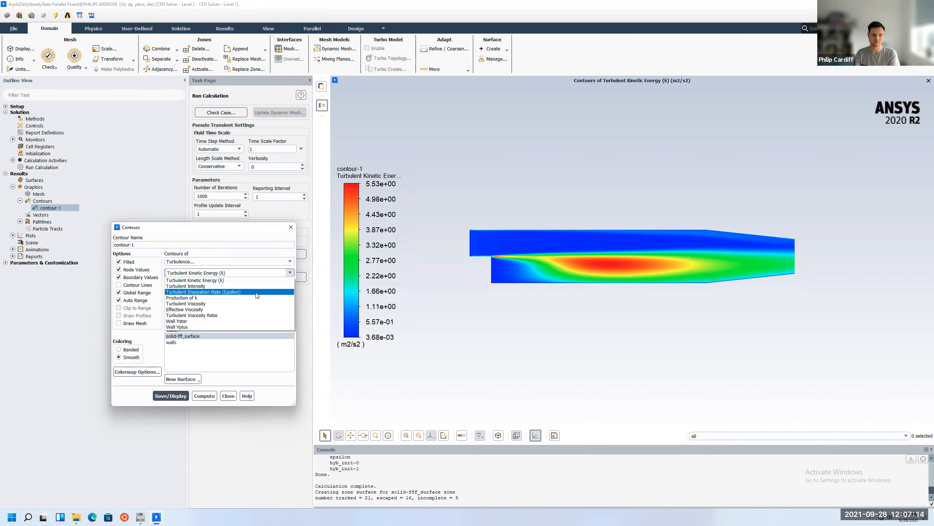
pyautogui.click(256, 293)
pyautogui.click(169, 395)
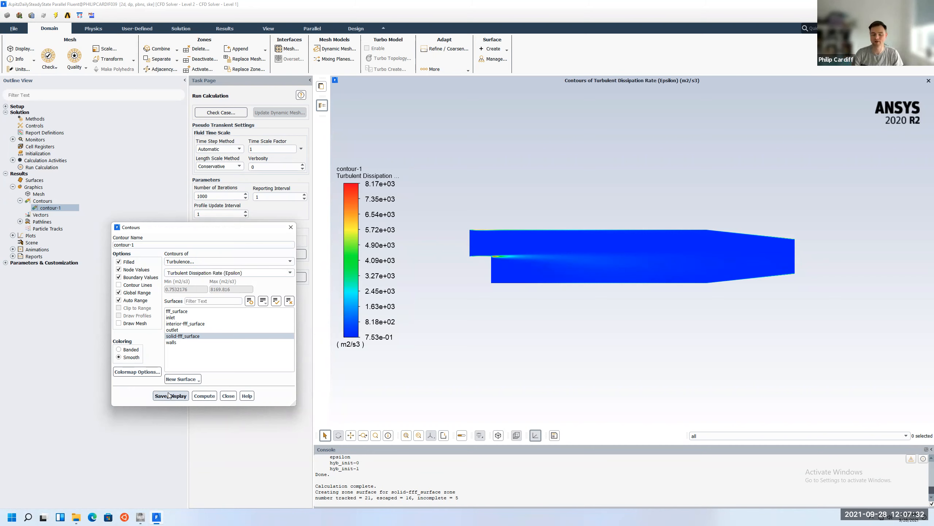
pyautogui.click(169, 395)
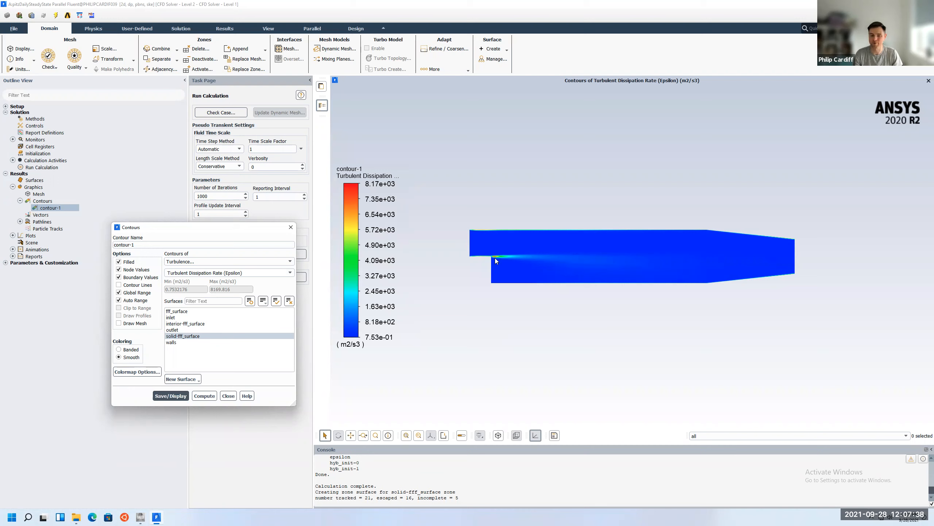
pyautogui.scroll(4, 495, 258)
pyautogui.scroll(2, 494, 257)
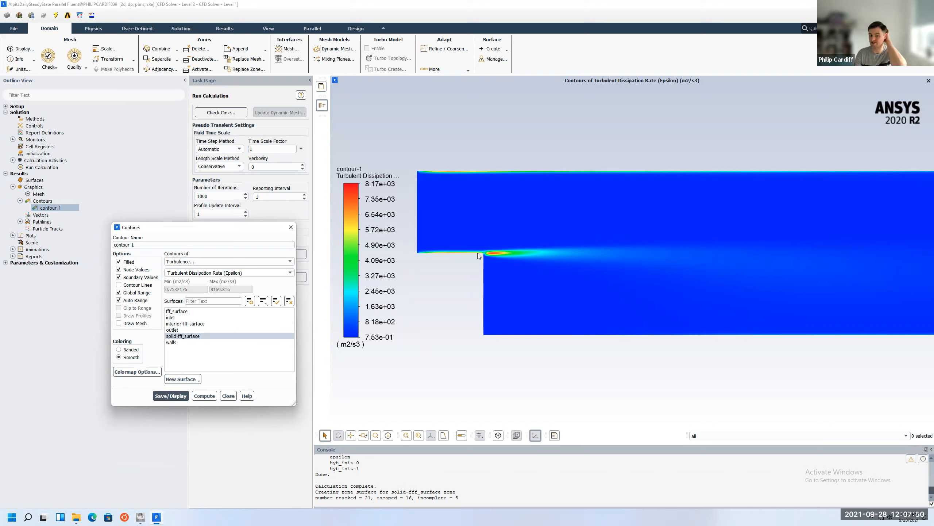
pyautogui.scroll(-4, 469, 258)
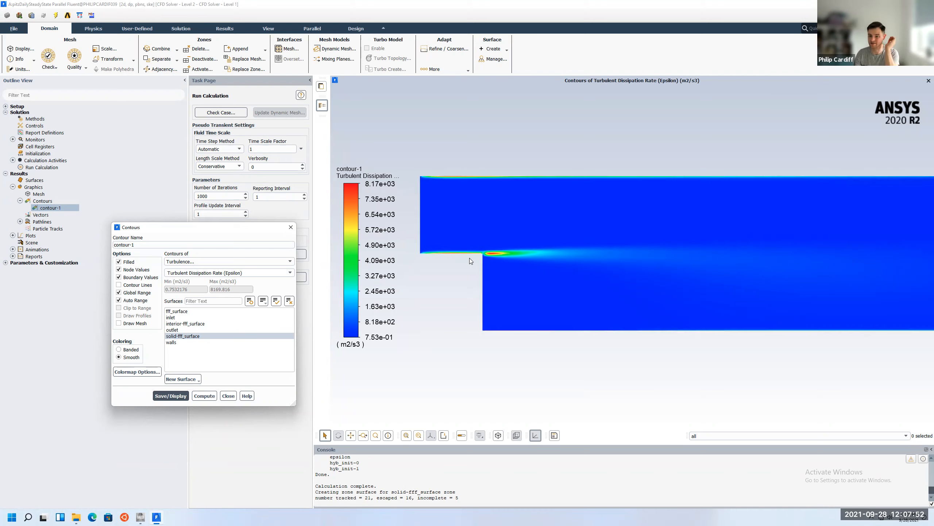
# Step: Change contour-1 to Turbulent Viscosity Ratio and display it across the channel
pyautogui.click(290, 272)
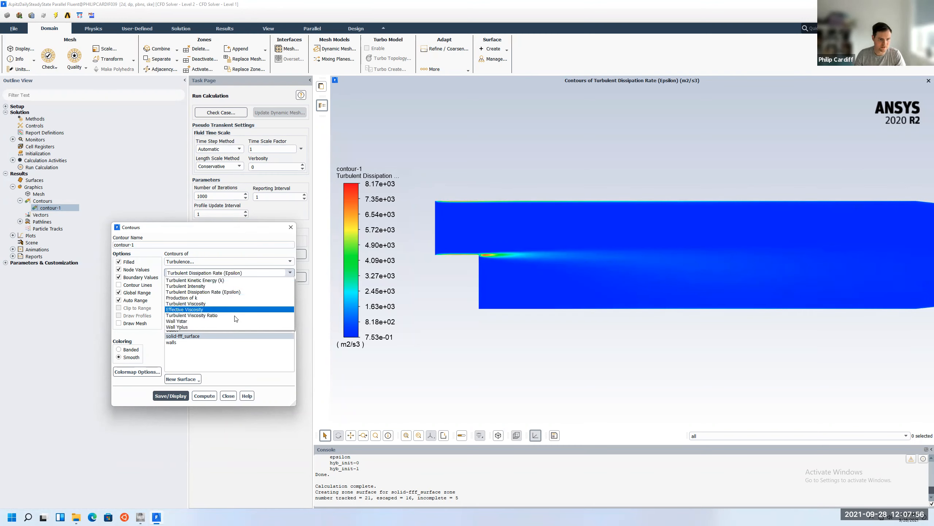
pyautogui.click(221, 315)
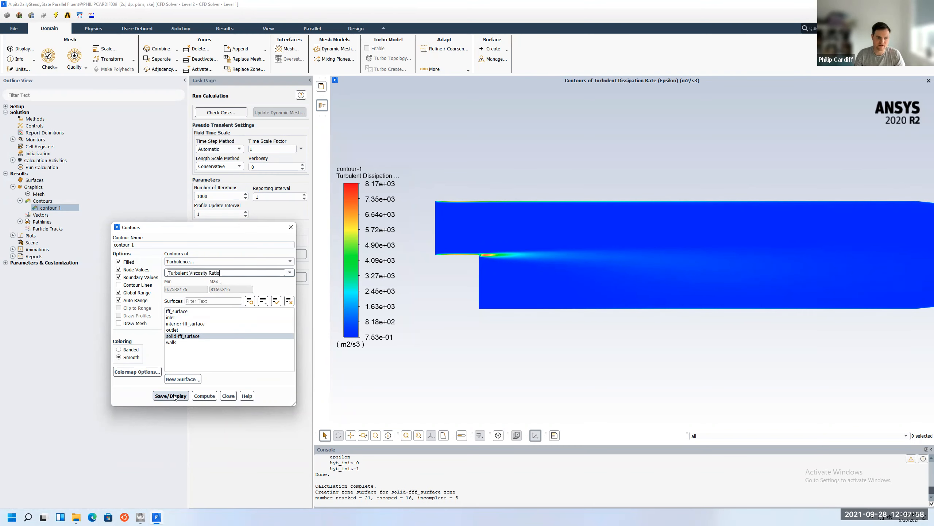
pyautogui.click(179, 395)
pyautogui.scroll(-4, 447, 235)
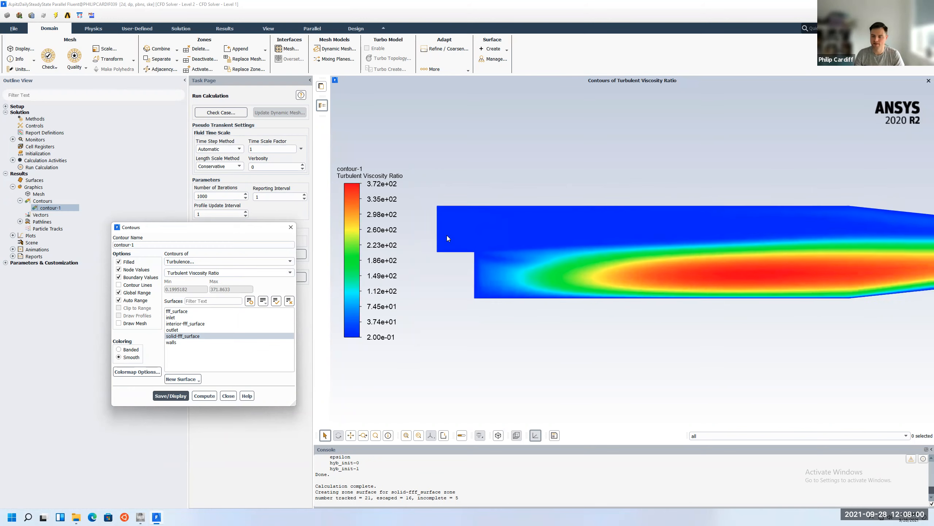
# Step: Set contour-1 to Wall Yplus in the Turbulence category and display it on solid-fff_surface
pyautogui.scroll(-1, 447, 238)
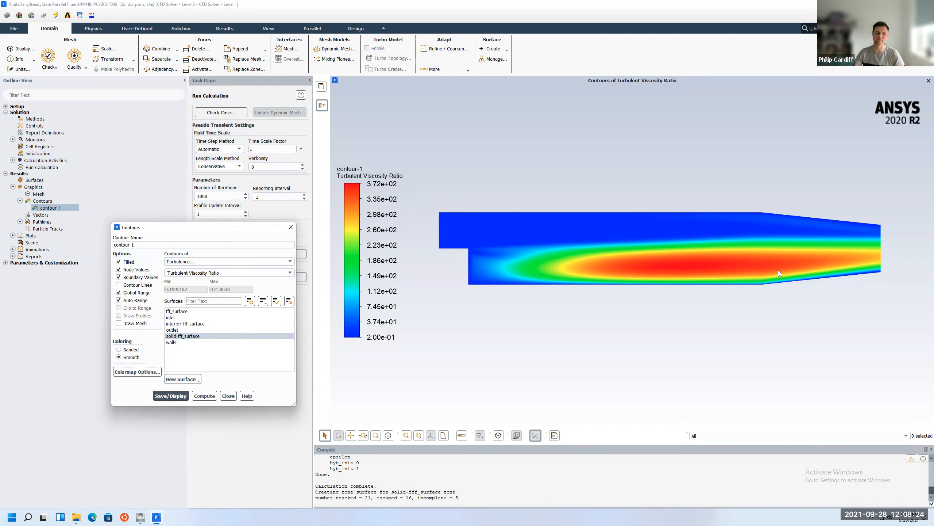
pyautogui.click(282, 272)
pyautogui.click(289, 272)
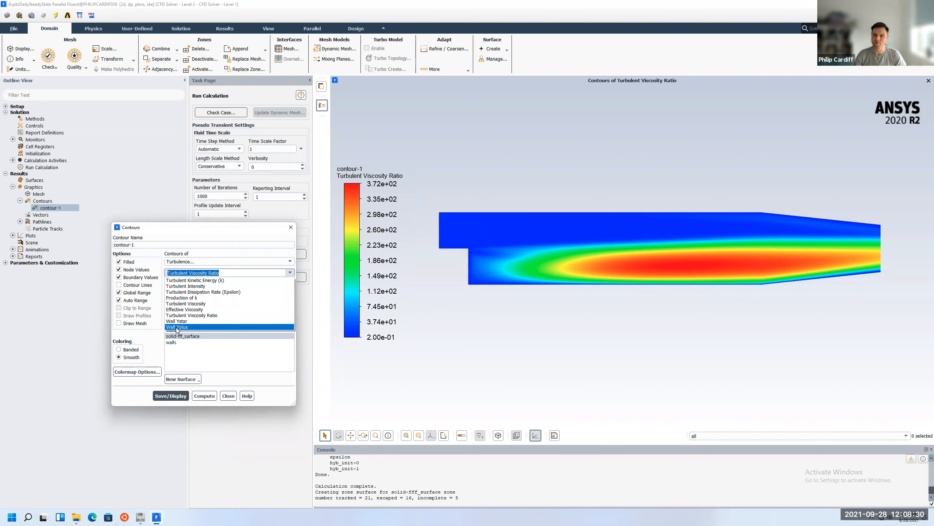
pyautogui.click(177, 327)
pyautogui.click(169, 395)
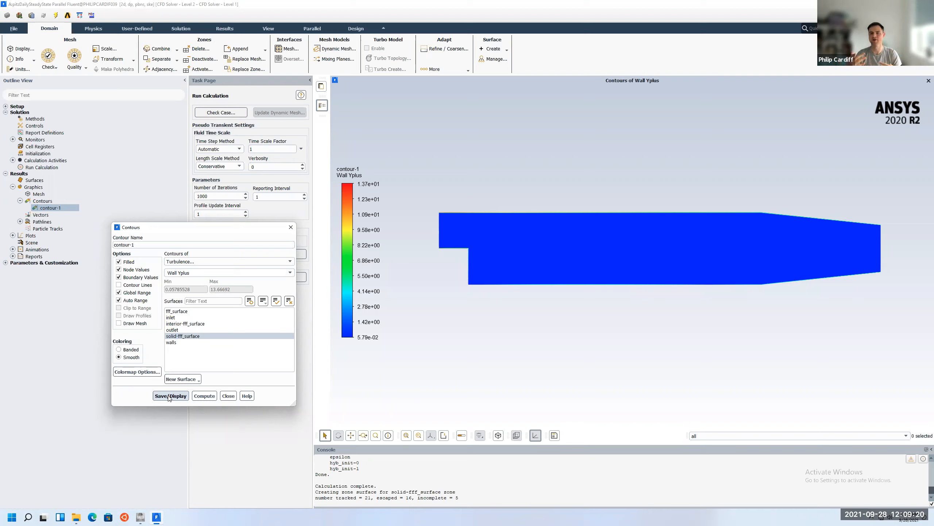
pyautogui.click(171, 396)
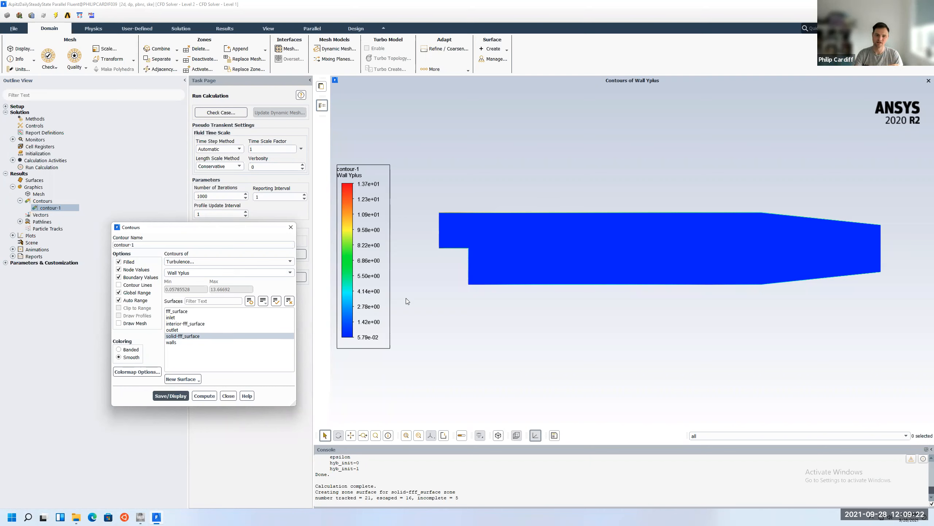
# Step: Examine the Wall Yplus distribution along the inlet channel walls, step corner and lower wall, and close the contour settings
pyautogui.scroll(5, 437, 247)
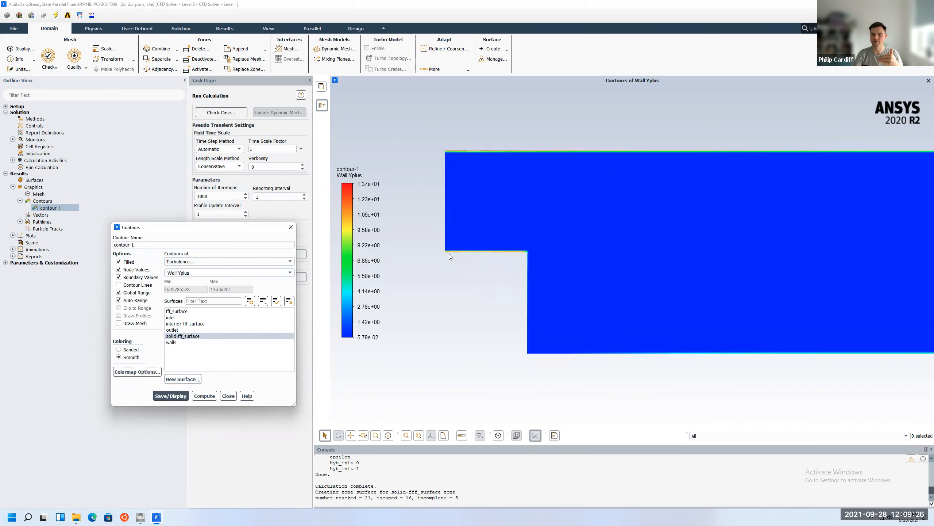
pyautogui.scroll(3, 444, 251)
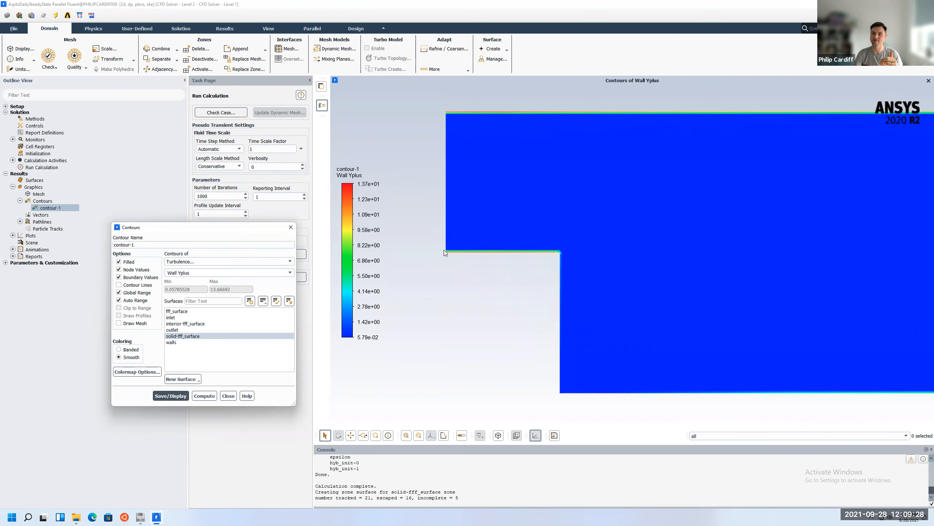
pyautogui.scroll(3, 445, 251)
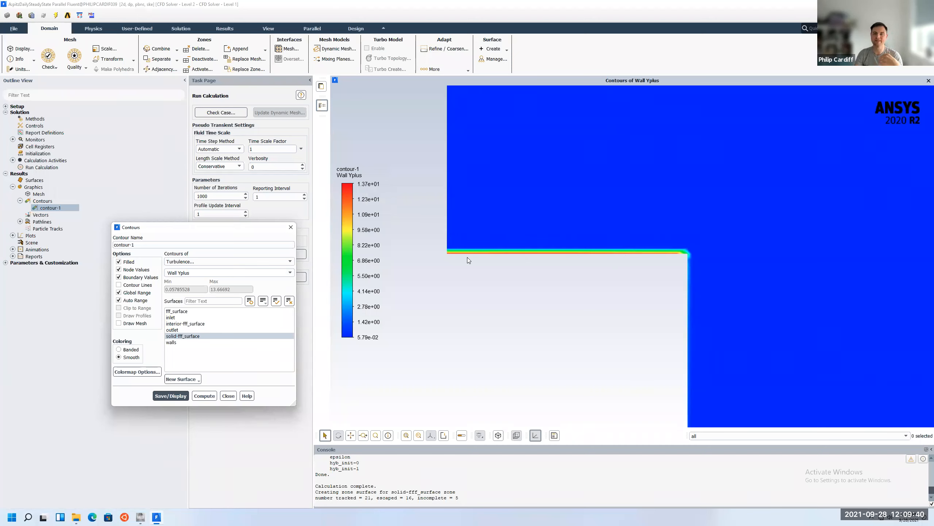
pyautogui.scroll(-3, 461, 257)
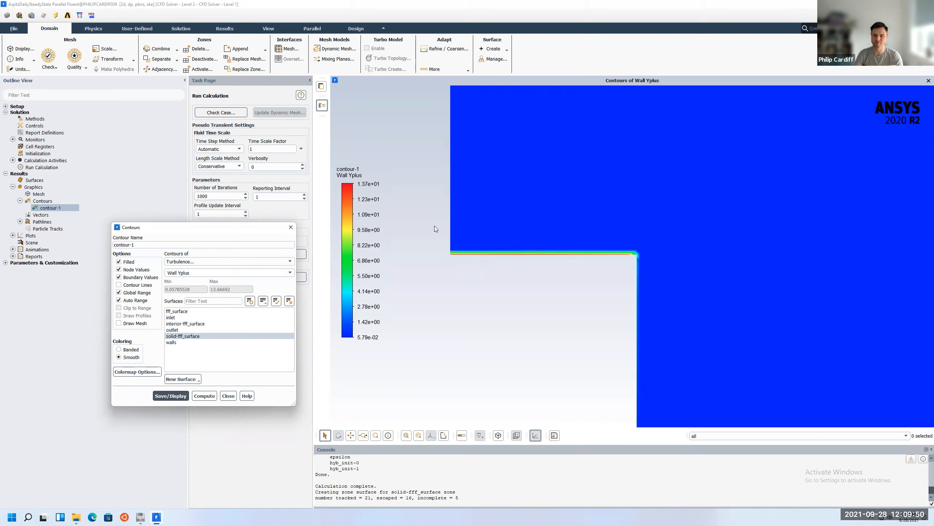
pyautogui.scroll(-2, 436, 227)
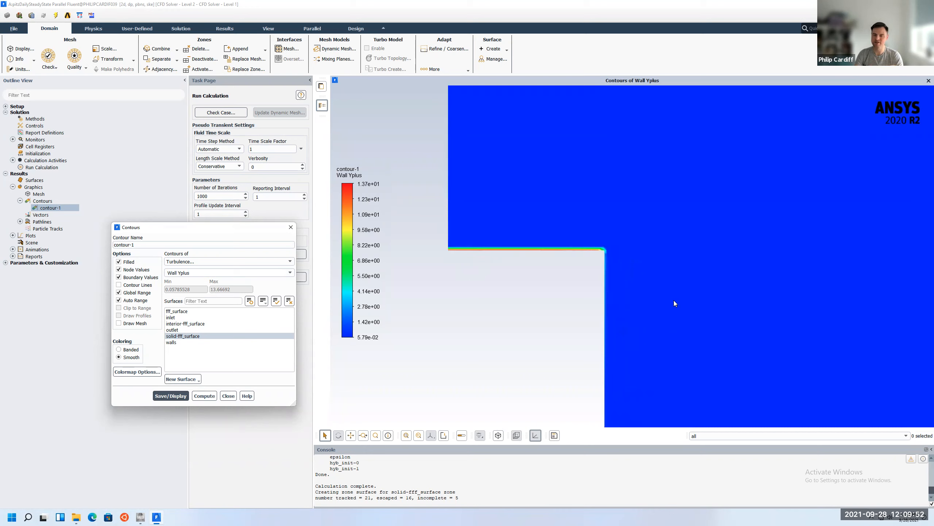
pyautogui.scroll(-2, 663, 303)
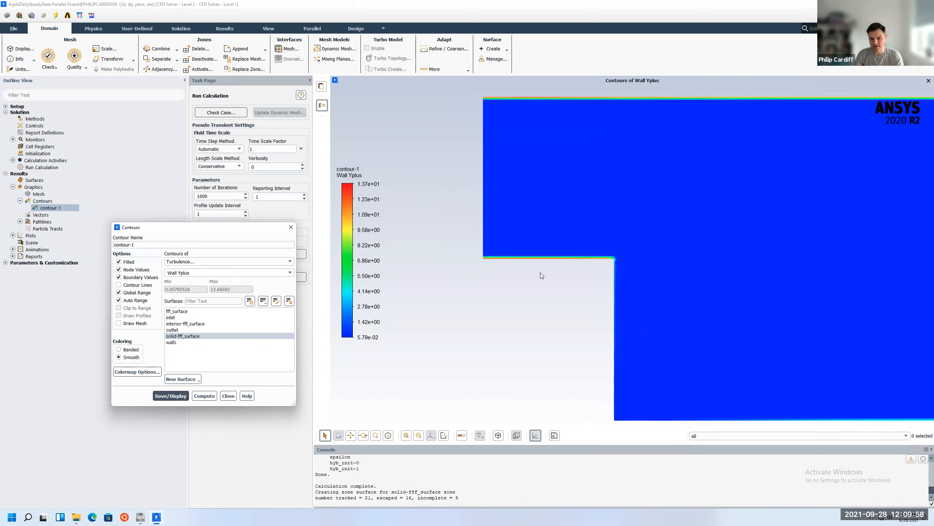
pyautogui.scroll(-2, 504, 185)
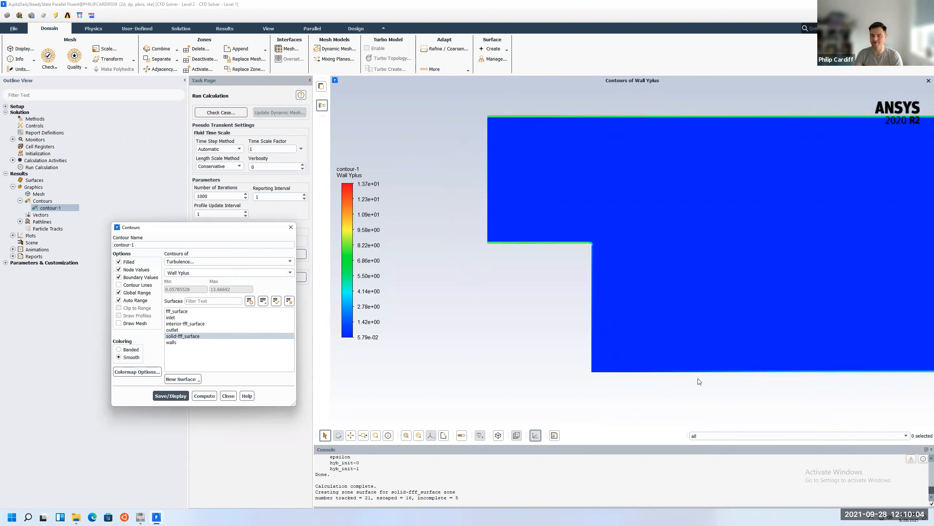
pyautogui.scroll(2, 644, 372)
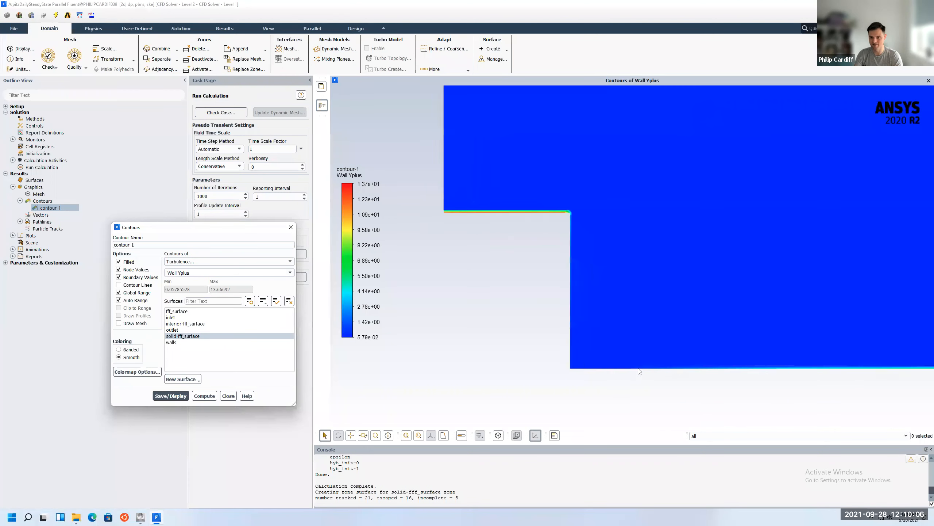
pyautogui.scroll(3, 640, 371)
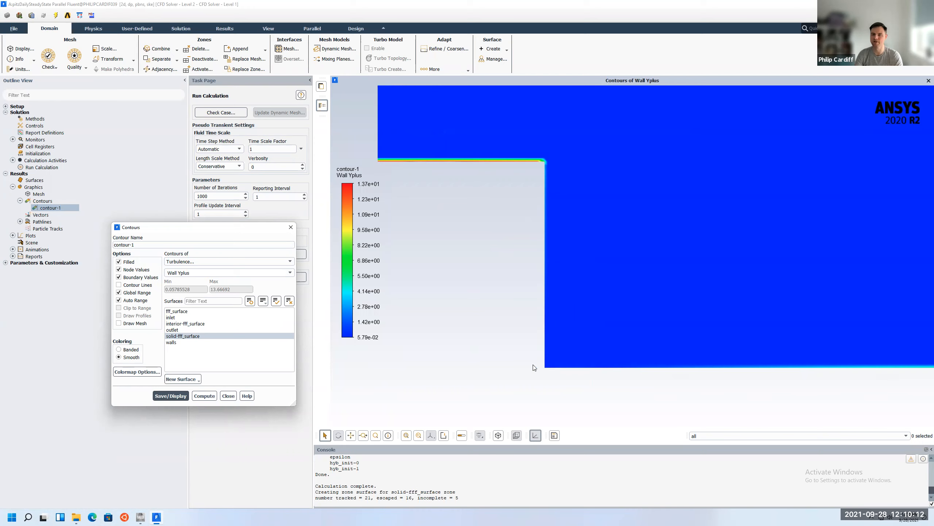
pyautogui.scroll(-2, 534, 367)
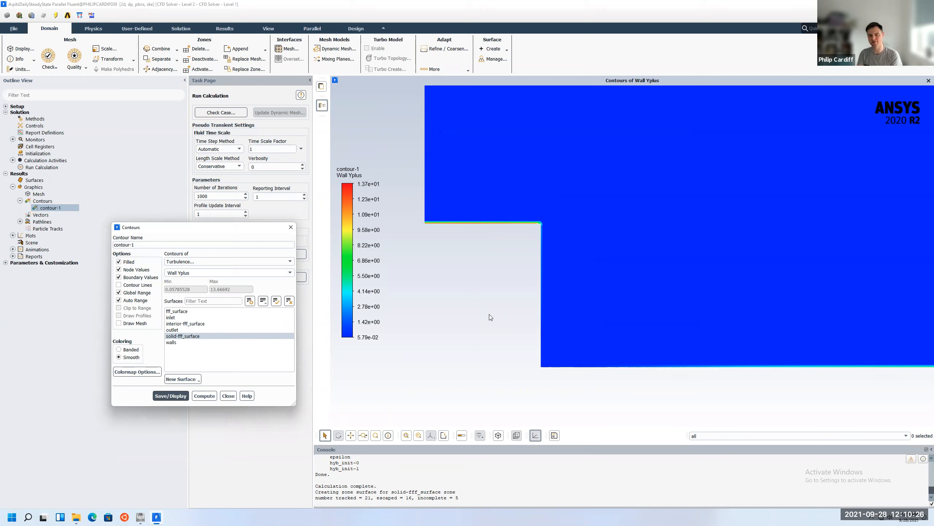
pyautogui.scroll(-5, 467, 263)
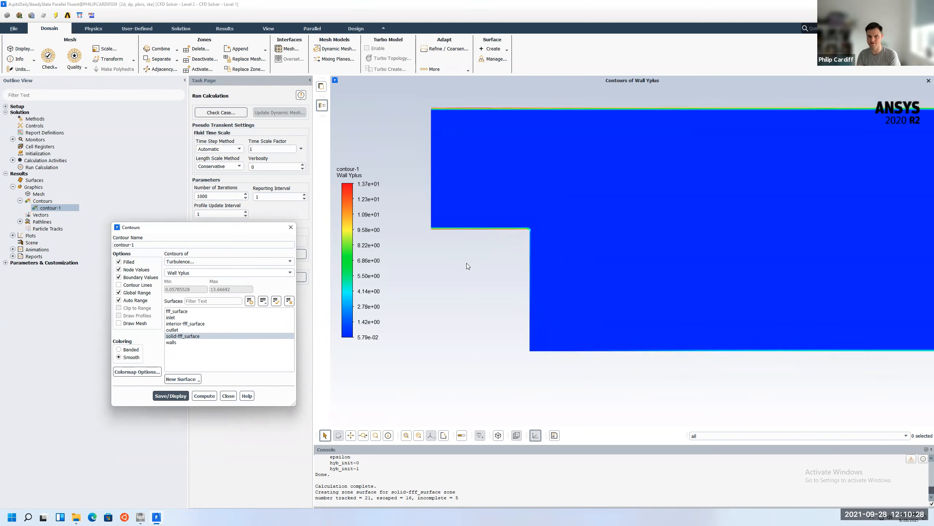
pyautogui.scroll(-1, 467, 263)
pyautogui.scroll(1, 850, 281)
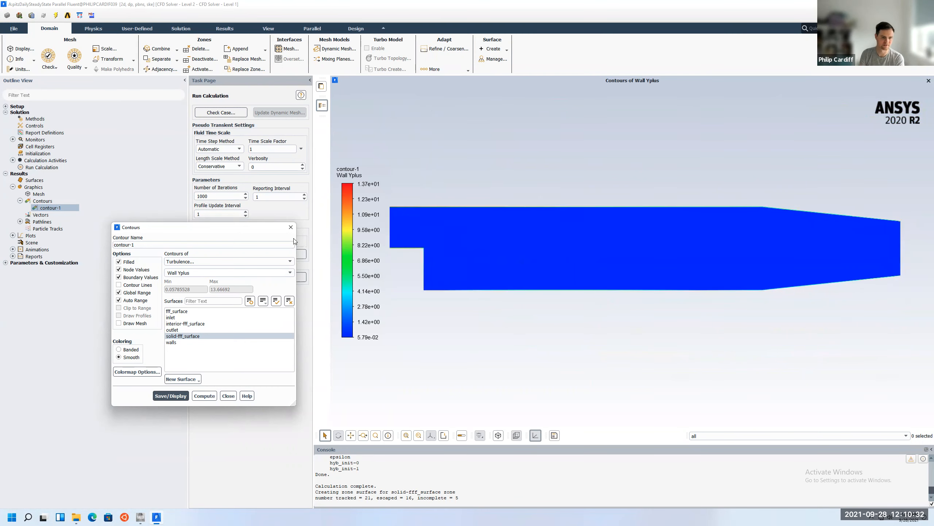
pyautogui.click(565, 10)
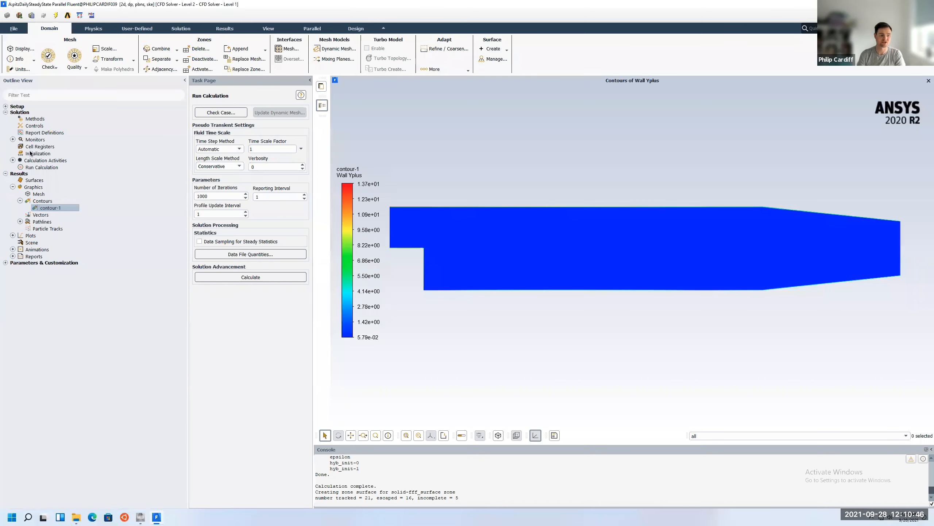
# Step: Reinitialize the solution with Hybrid Initialization, discarding the current unsaved data
pyautogui.click(36, 168)
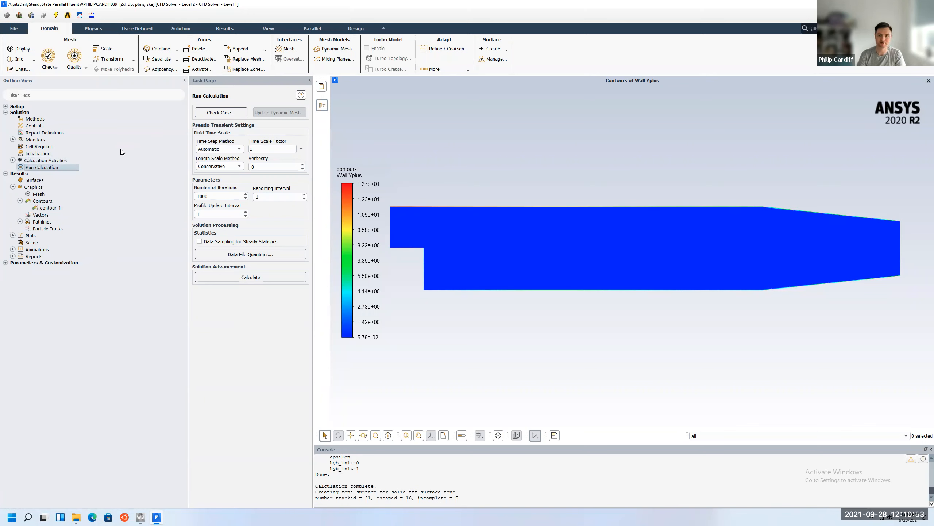
pyautogui.doubleClick(26, 154)
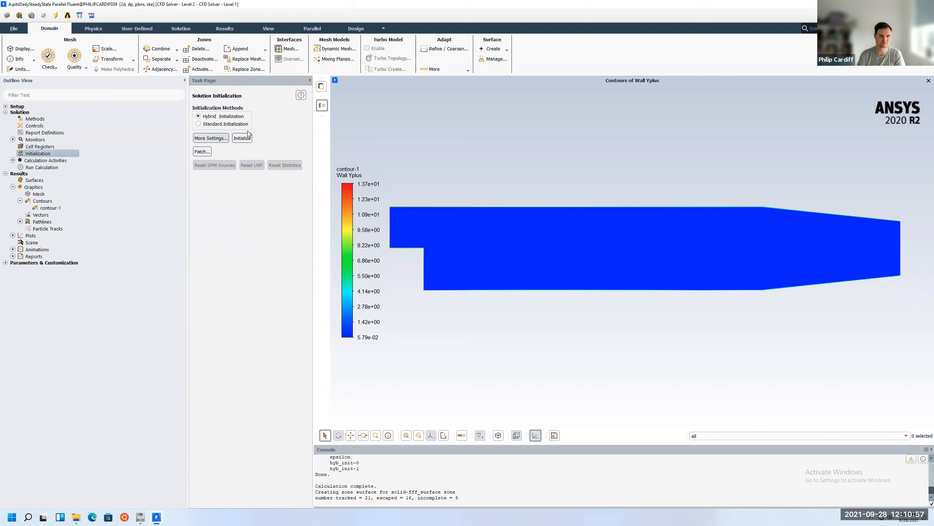
pyautogui.click(242, 138)
pyautogui.click(495, 269)
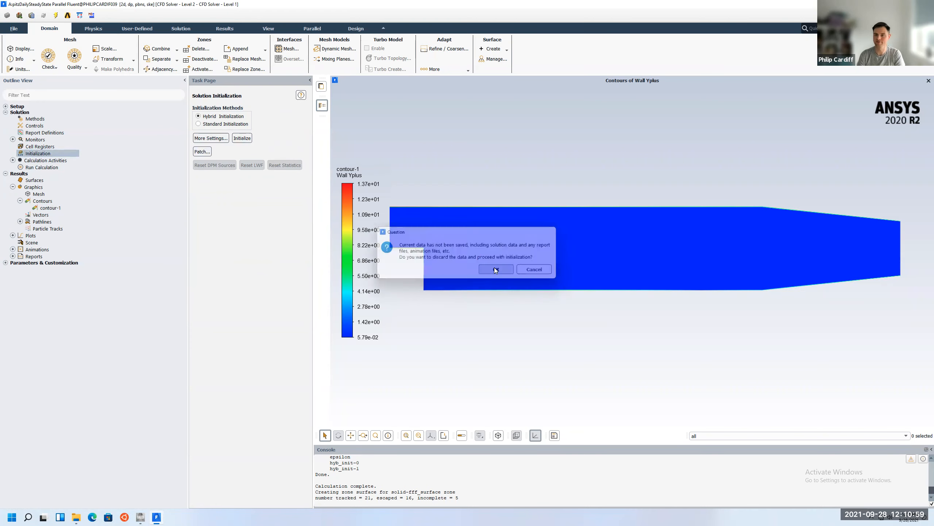
# Step: Change the pressure-velocity coupling scheme to SIMPLE in the solution methods
pyautogui.doubleClick(54, 170)
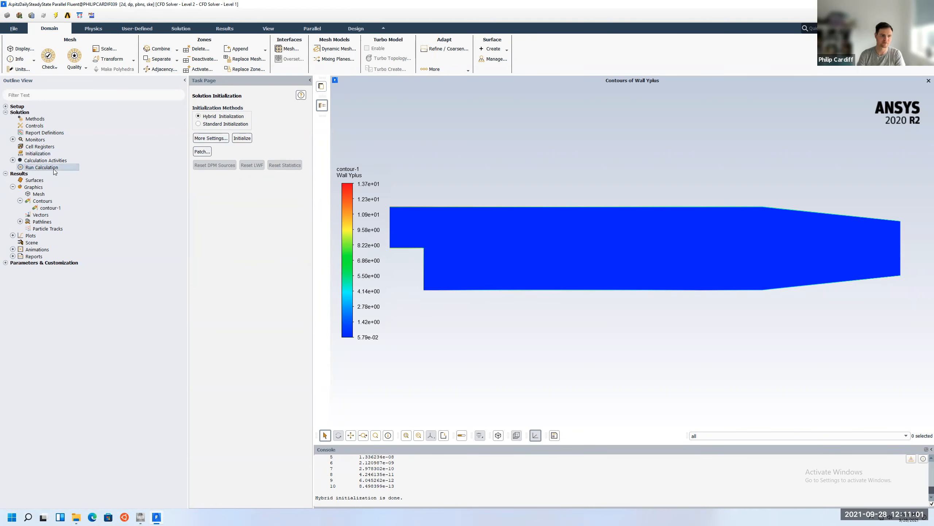
pyautogui.doubleClick(34, 119)
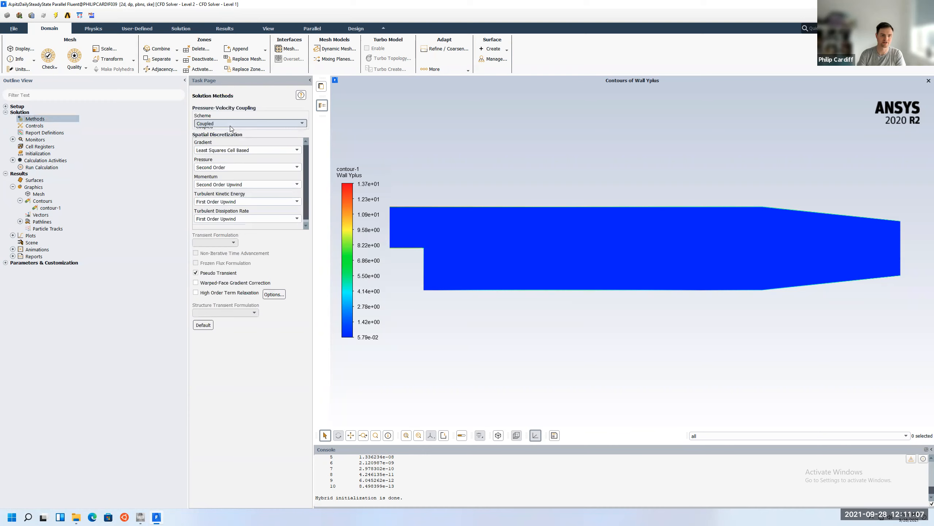
pyautogui.click(230, 130)
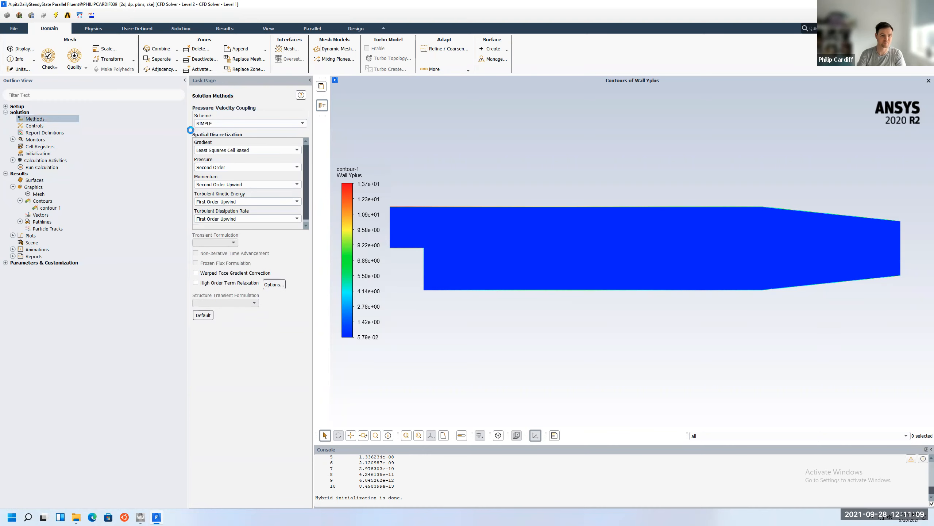
# Step: Check the case setup, close the recommendations without applying them, and run the calculation for 1000 iterations
pyautogui.doubleClick(27, 168)
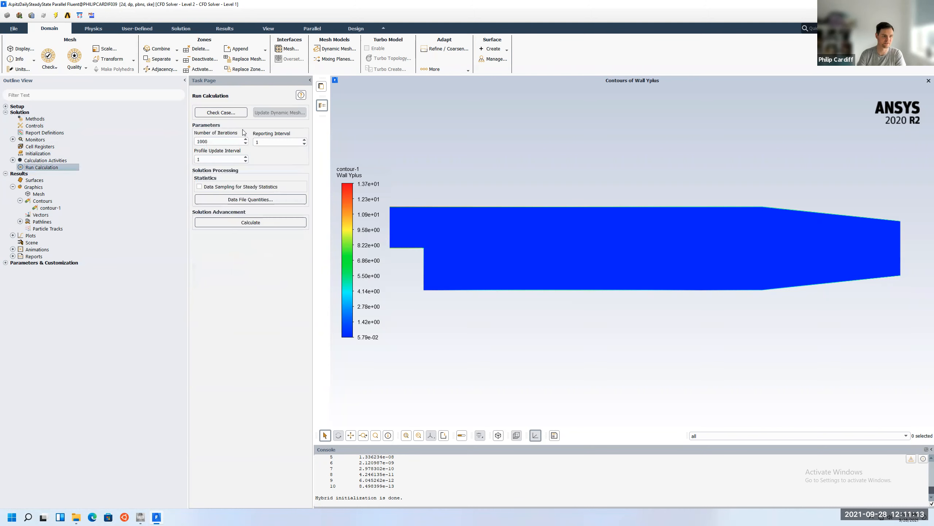
pyautogui.click(220, 113)
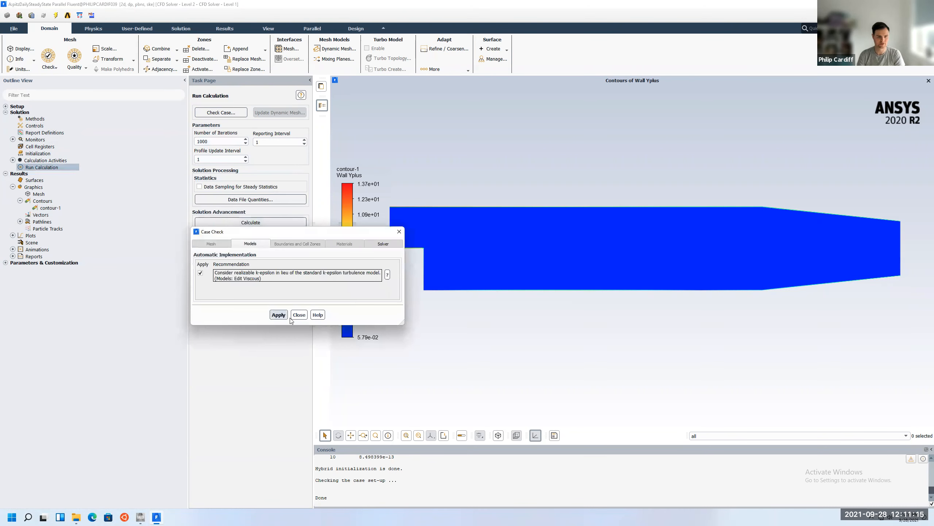
pyautogui.click(299, 315)
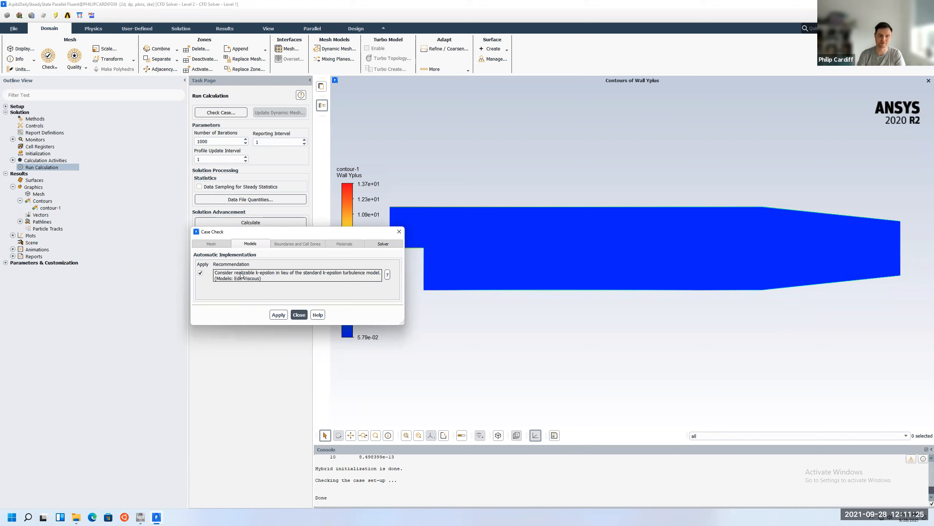
pyautogui.click(299, 315)
pyautogui.click(255, 221)
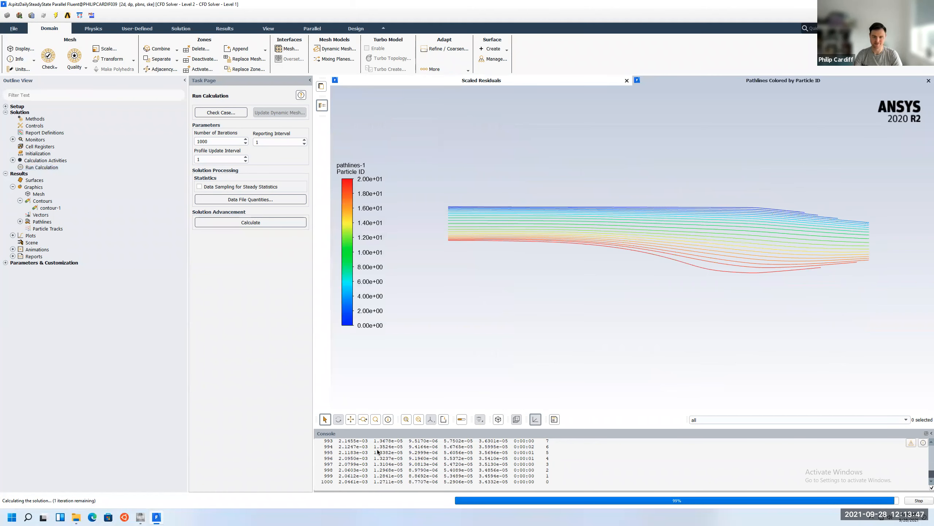
pyautogui.click(490, 264)
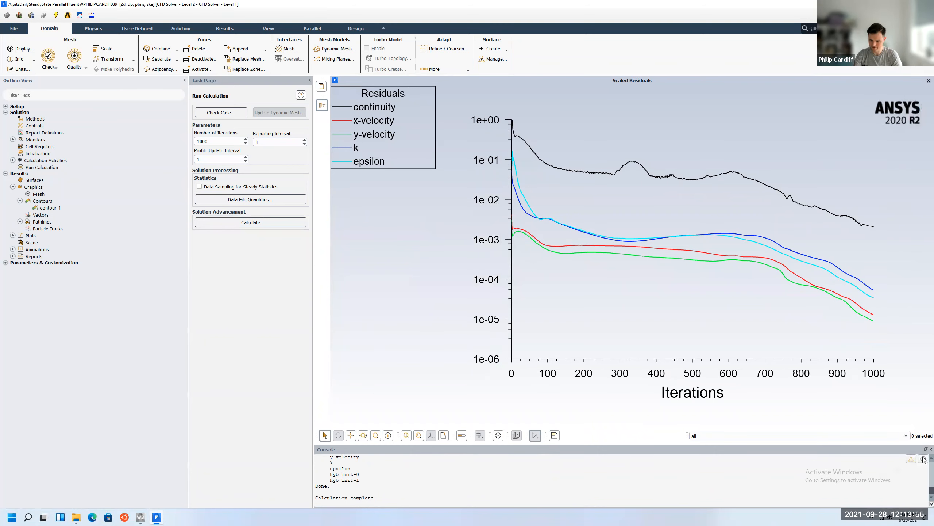
# Step: Examine the continuity residual at iteration 1000 in the solver's text output
pyautogui.scroll(3, 923, 460)
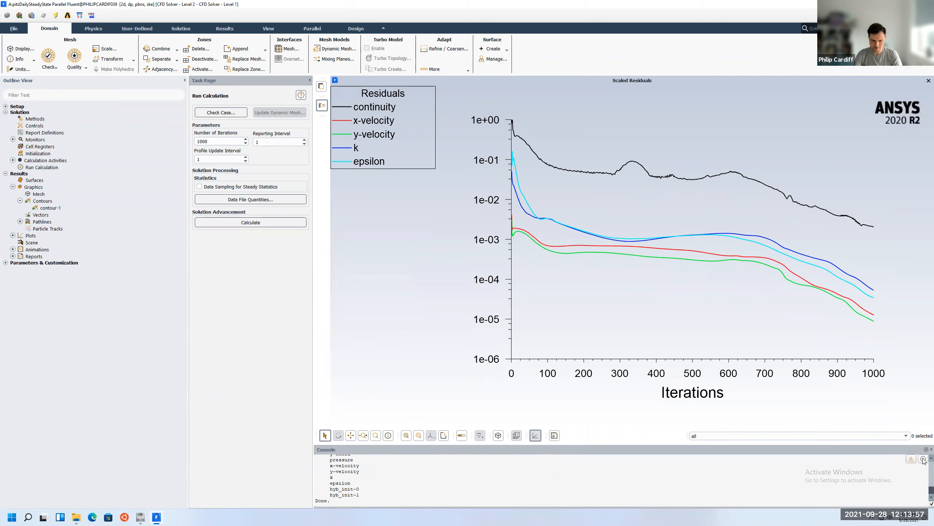
pyautogui.scroll(1, 924, 460)
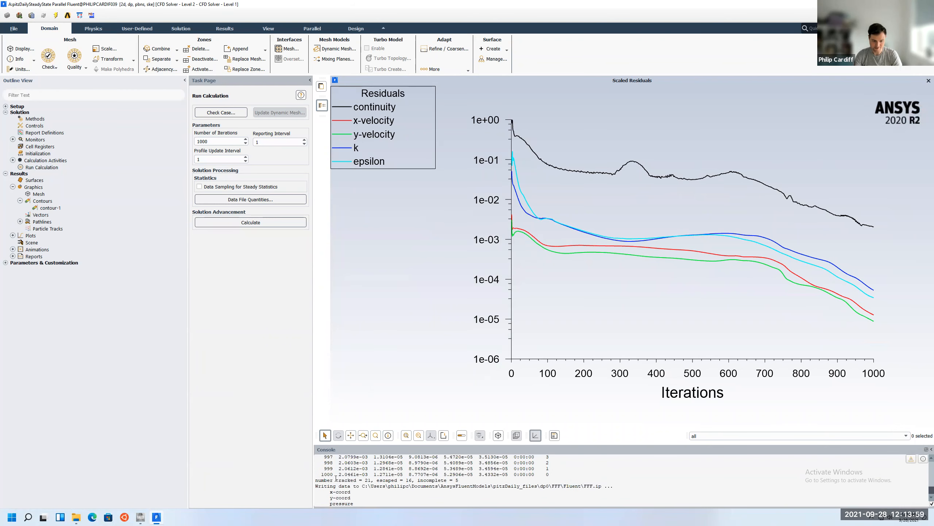
pyautogui.moveTo(337, 474); pyautogui.dragTo(369, 474)
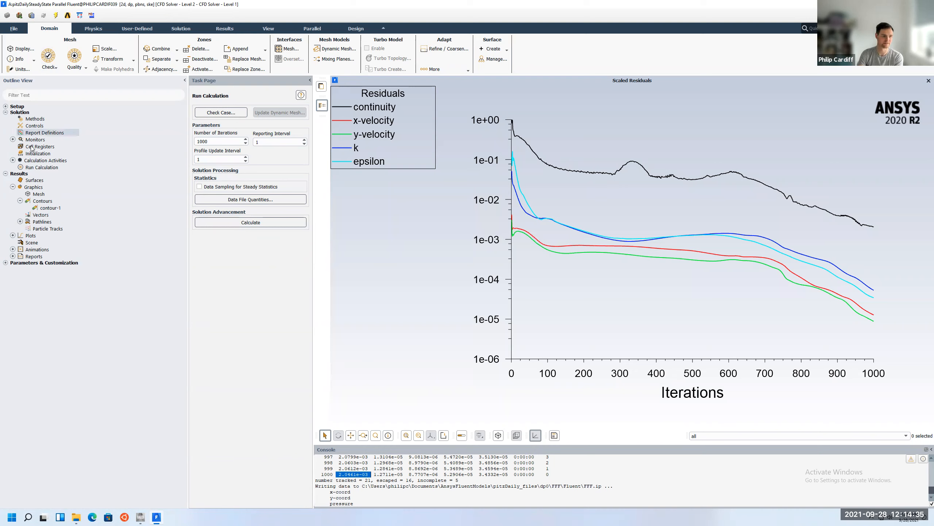
# Step: Set contour-1 to Velocity Magnitude, display it for the SIMPLE solution, and close the contour settings
pyautogui.doubleClick(48, 208)
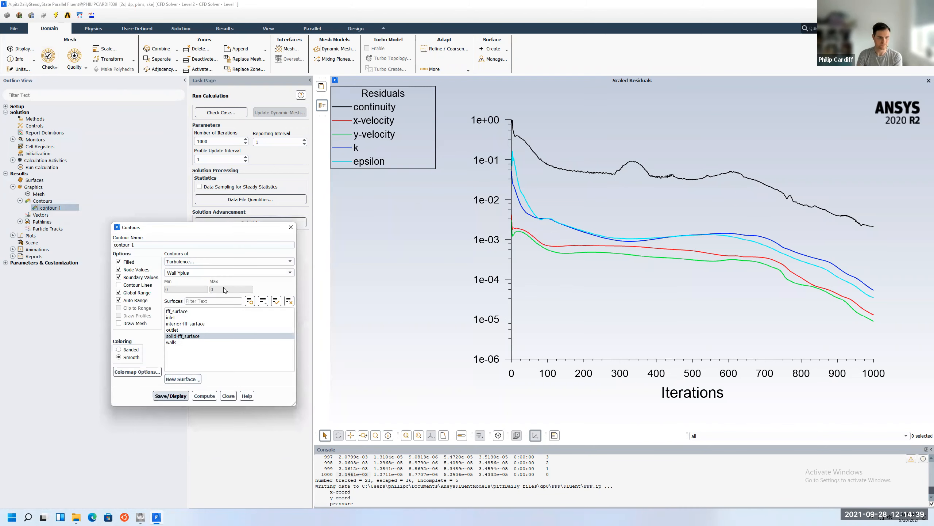
pyautogui.click(205, 262)
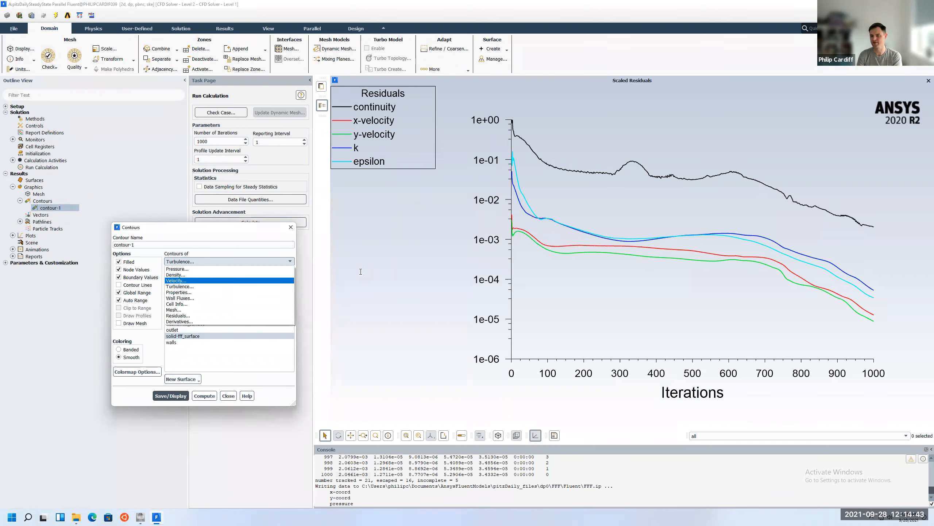
pyautogui.click(290, 227)
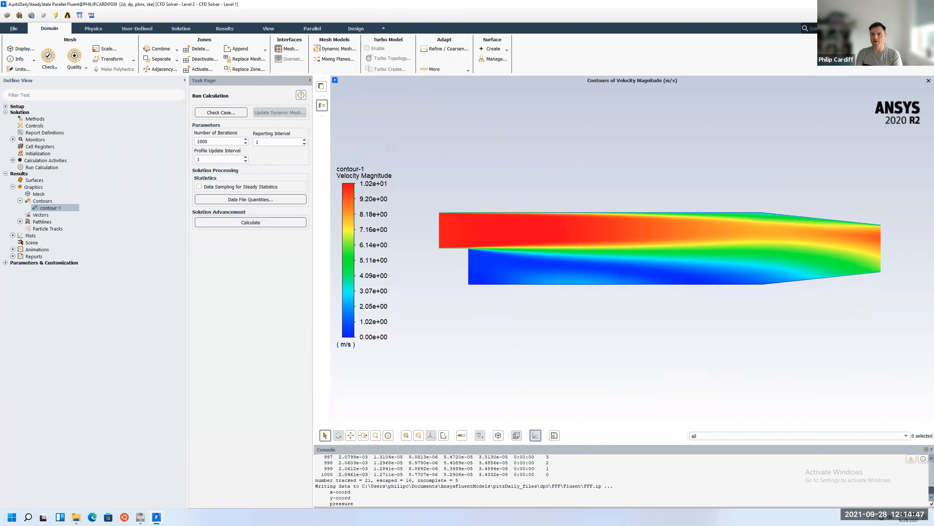
# Step: Close the Fluent solver session and confirm the exit
pyautogui.hotkey('alt', 'F4')
pyautogui.click(469, 267)
pyautogui.click(253, 284)
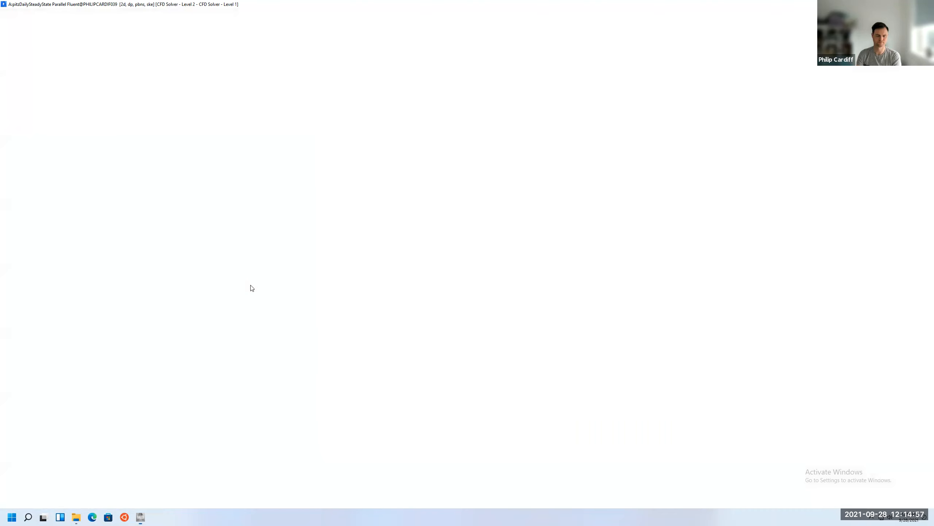
# Step: Open the steady-state results in CFD-Post and insert a 3D velocity streamline plot starting from the inlet
pyautogui.doubleClick(137, 118)
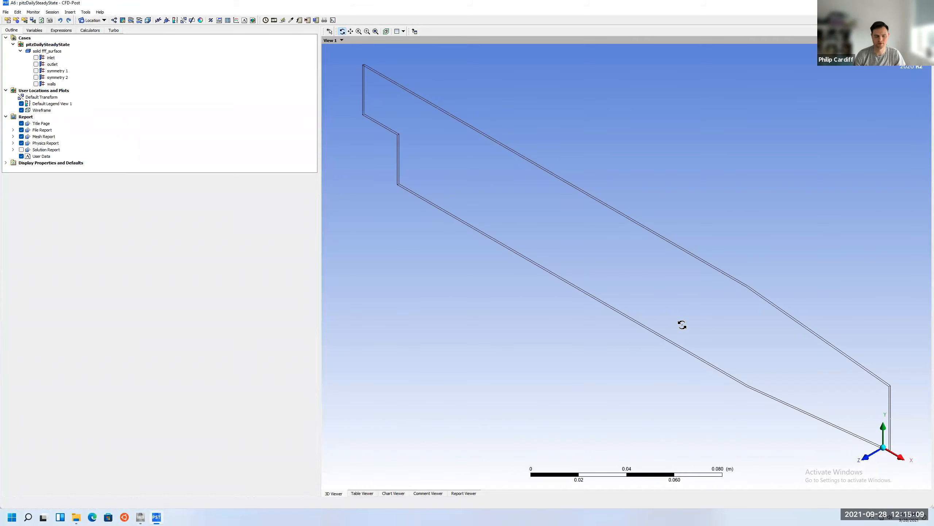
pyautogui.click(865, 457)
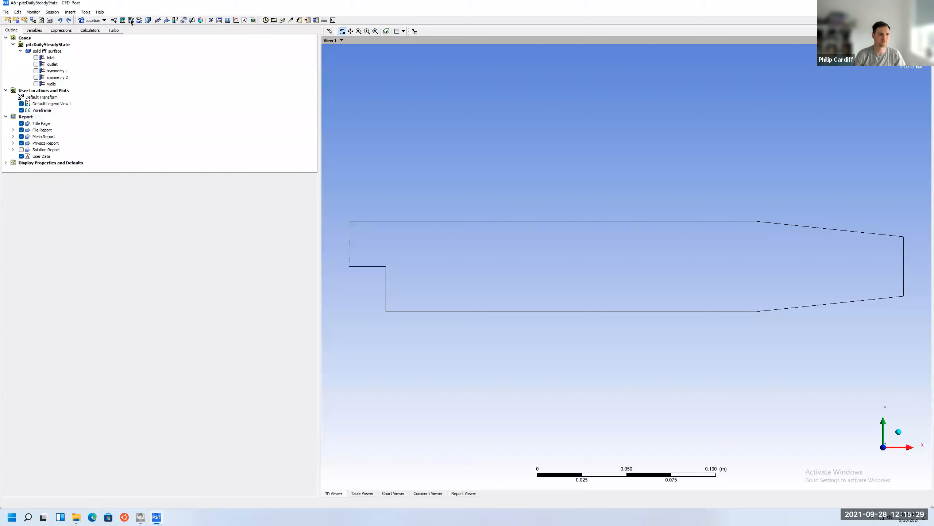
pyautogui.click(70, 12)
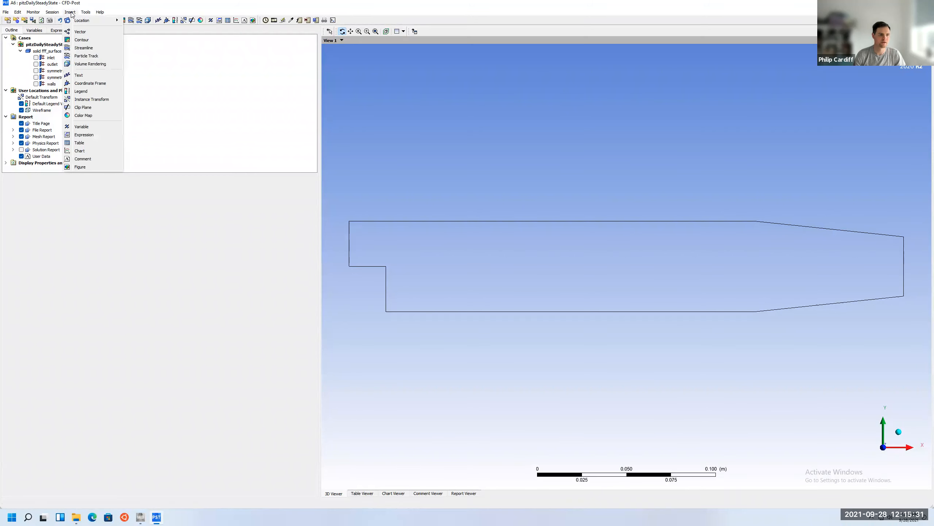
pyautogui.click(82, 48)
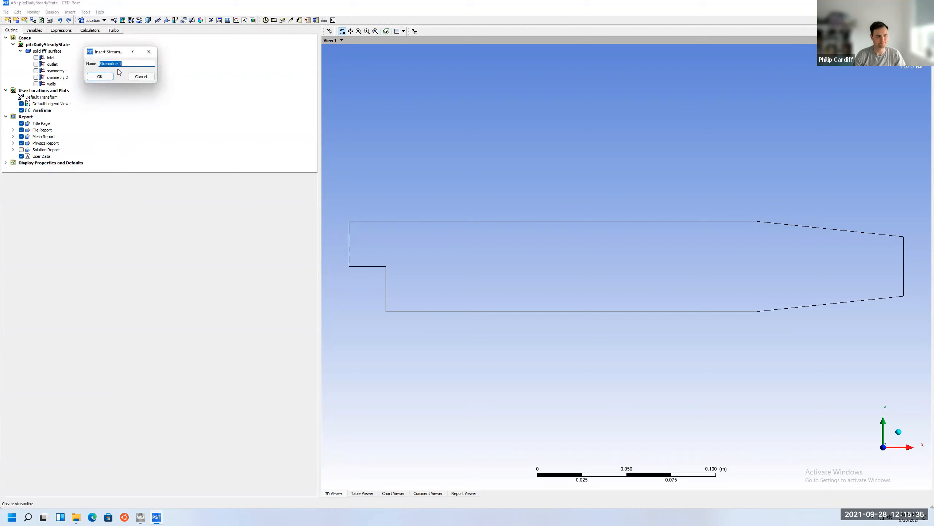
pyautogui.click(100, 77)
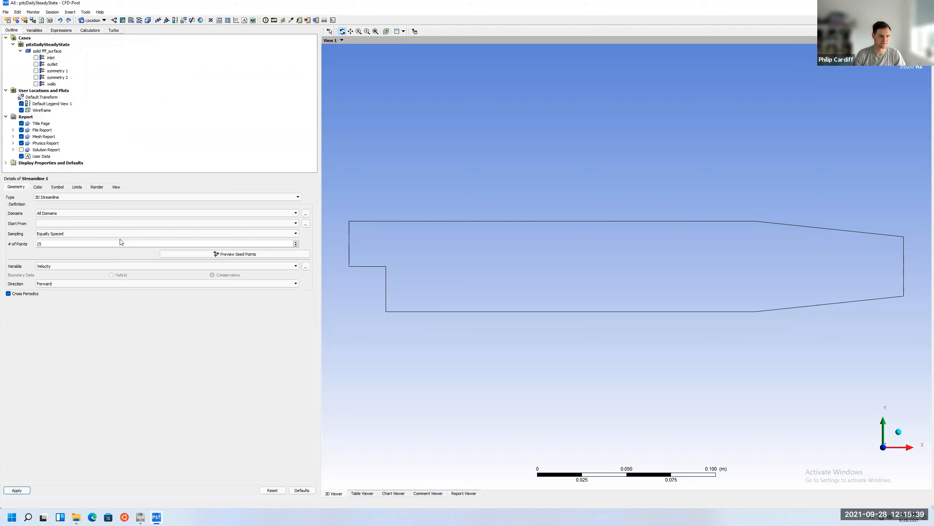
pyautogui.click(93, 223)
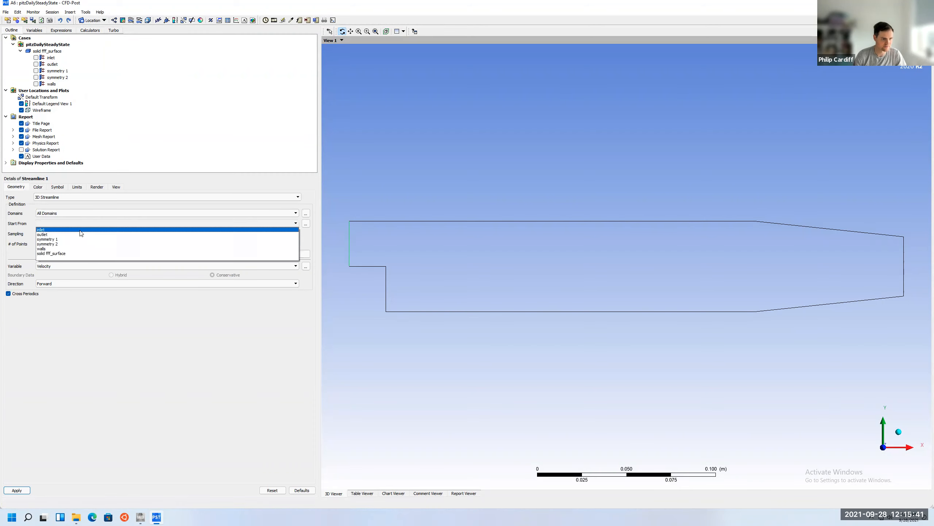
pyautogui.click(81, 230)
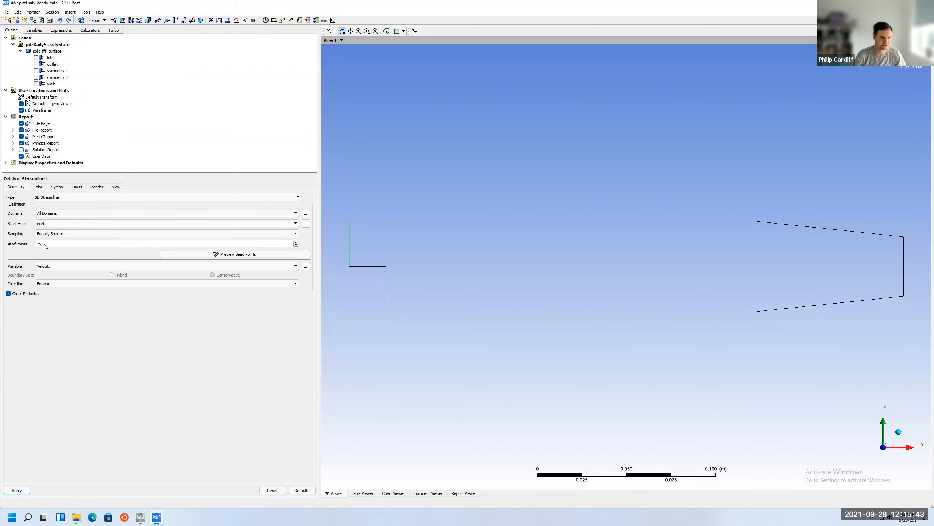
pyautogui.click(23, 490)
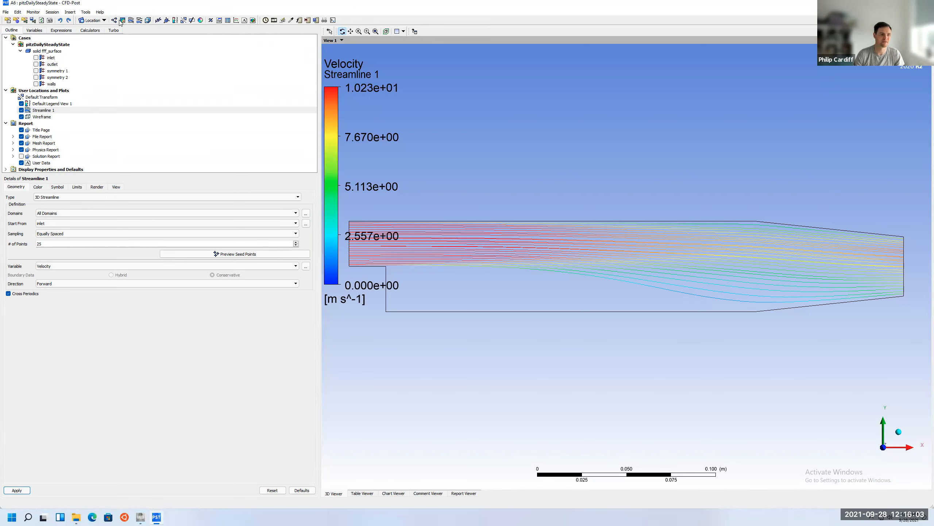
# Step: Insert a two-point line location and set its first point to (0.1, -0.0254, 0)
pyautogui.click(70, 12)
pyautogui.moveTo(81, 22)
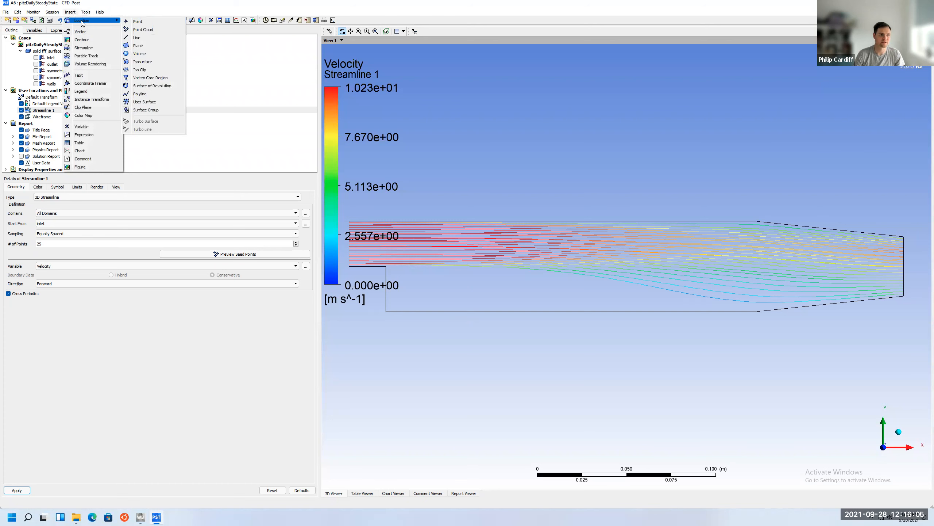
pyautogui.click(144, 37)
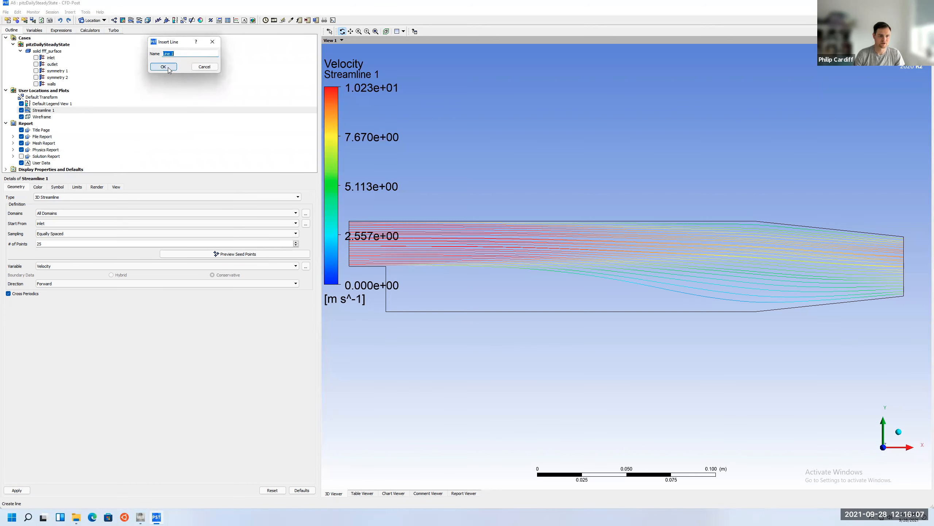
pyautogui.click(163, 63)
pyautogui.click(51, 225)
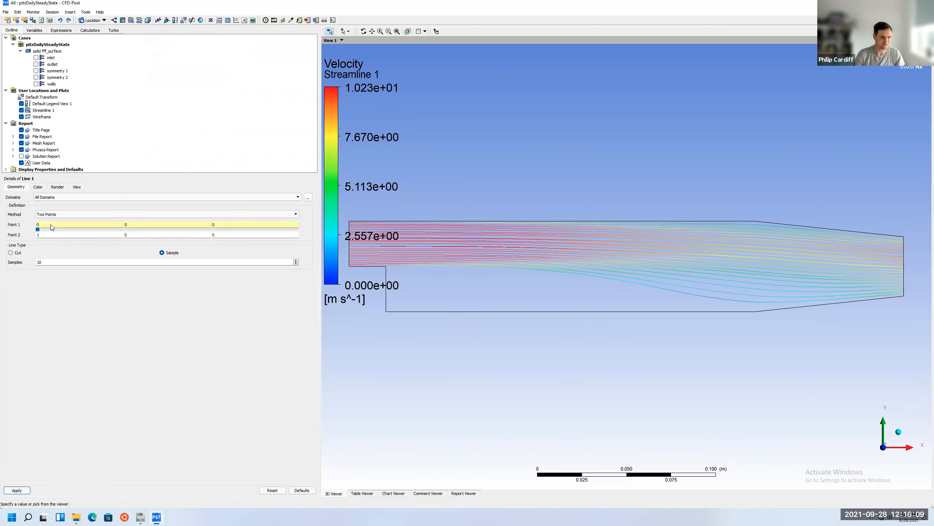
pyautogui.moveTo(39, 231)
pyautogui.mouseDown()
pyautogui.moveTo(326, 231)
pyautogui.moveTo(36, 229)
pyautogui.mouseUp()
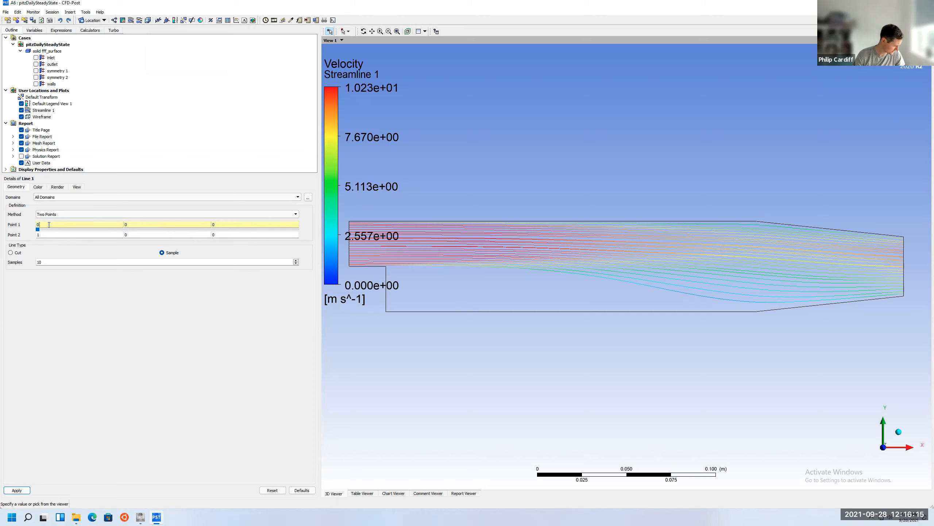
pyautogui.write('.1')
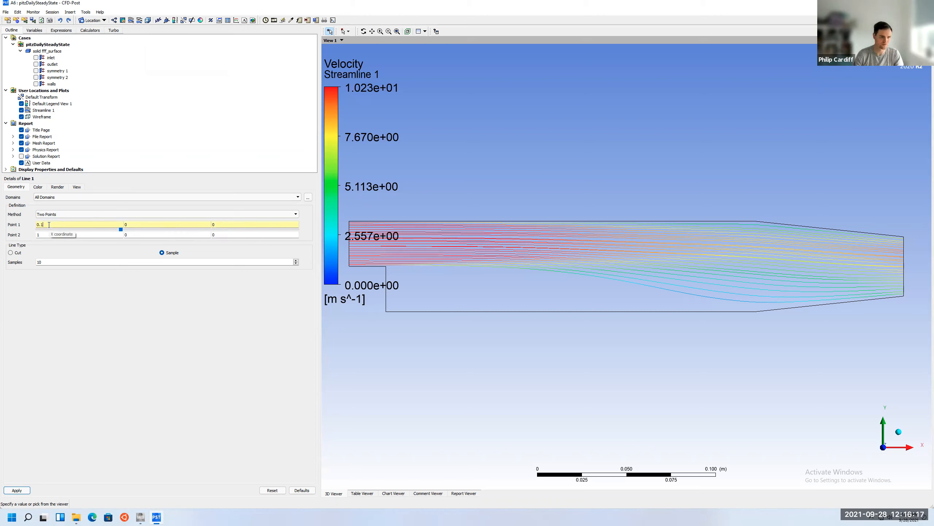
pyautogui.click(133, 224)
pyautogui.moveTo(168, 229); pyautogui.dragTo(36, 234)
# Step: Set the line's second point to (0.1, 0.0254, 0) and apply the line so it spans the channel height
pyautogui.press('Tab')
pyautogui.press('Tab')
pyautogui.write('0.1')
pyautogui.press('Tab')
pyautogui.moveTo(168, 239); pyautogui.dragTo(307, 245)
pyautogui.click(108, 262)
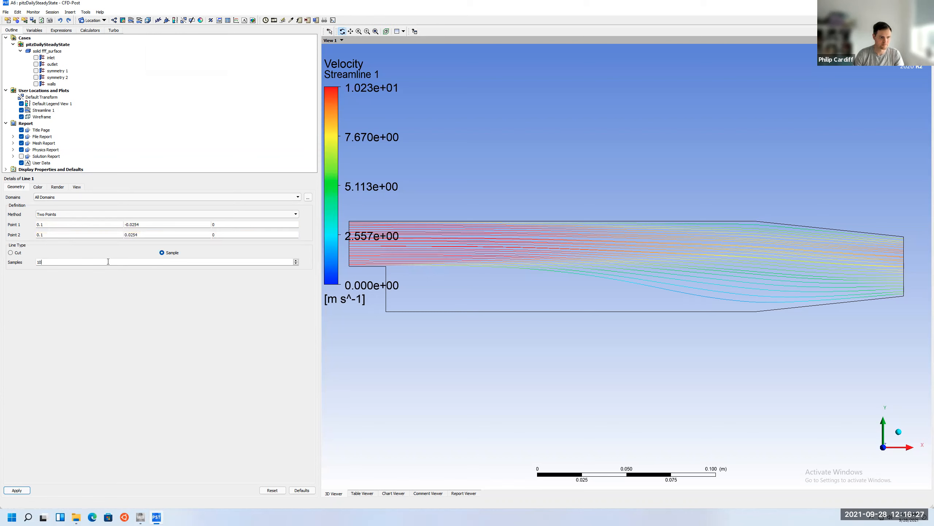
pyautogui.click(20, 490)
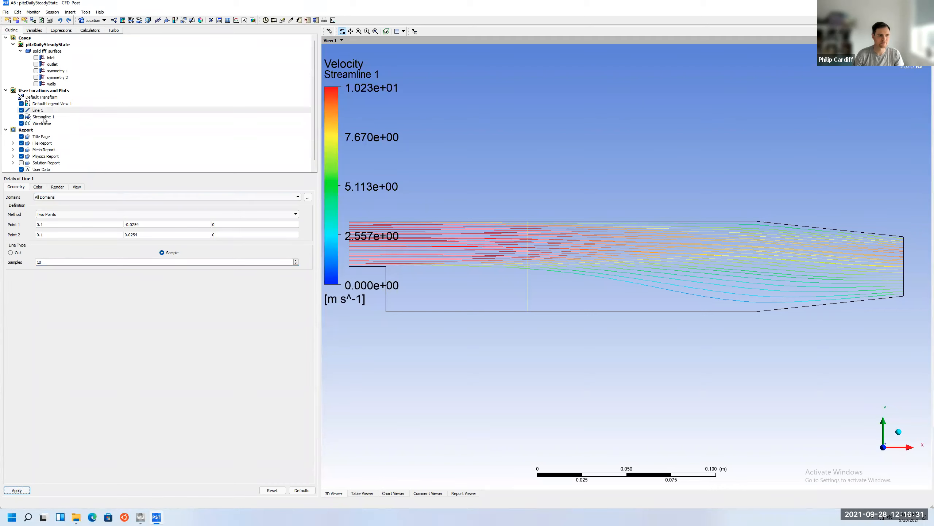
# Step: Change Streamline 1 to start from Line 1 instead of the inlet and apply the update
pyautogui.click(44, 117)
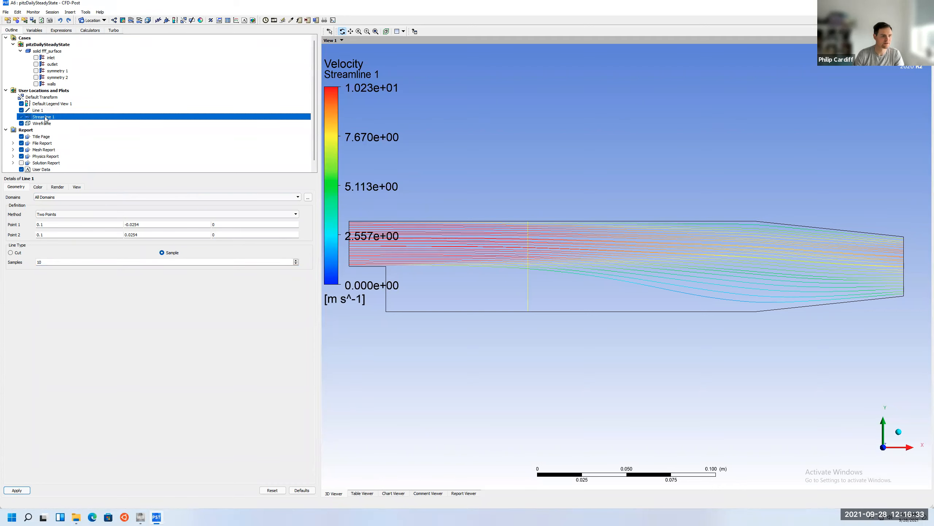
pyautogui.doubleClick(43, 118)
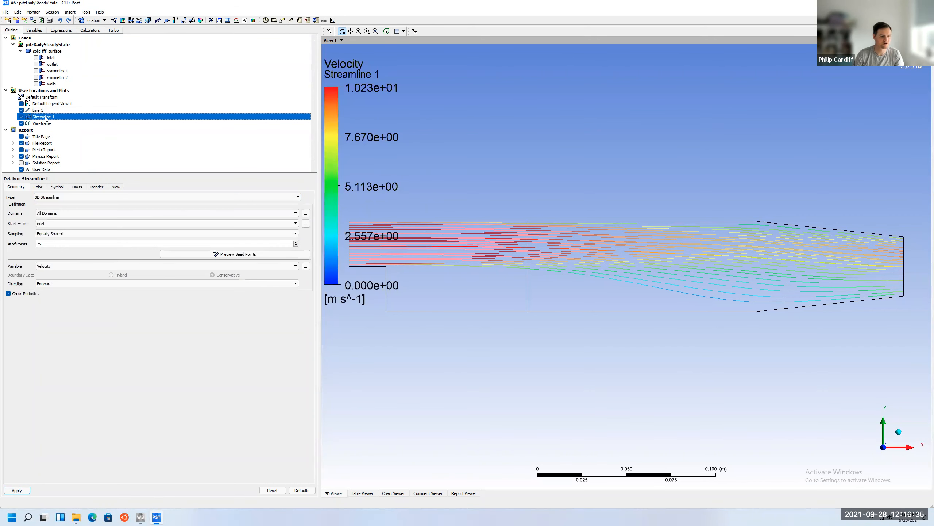
pyautogui.click(55, 224)
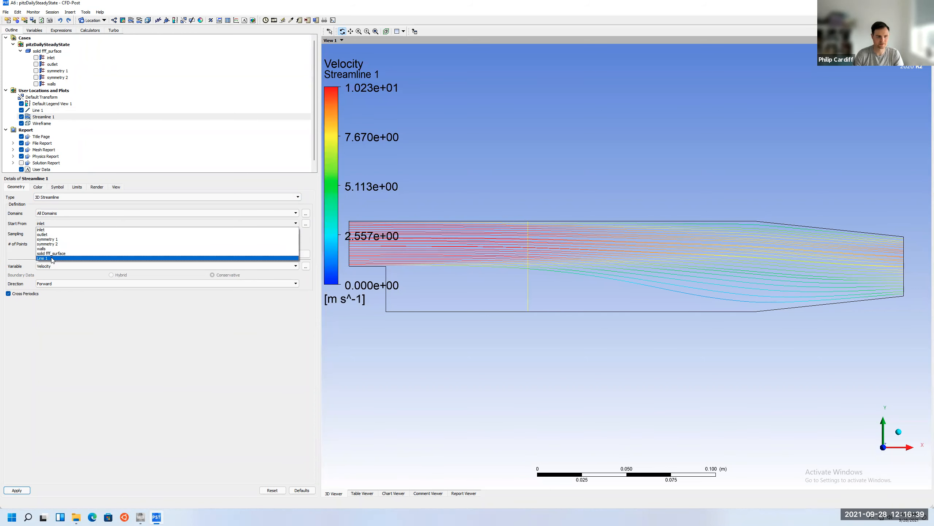
pyautogui.click(52, 260)
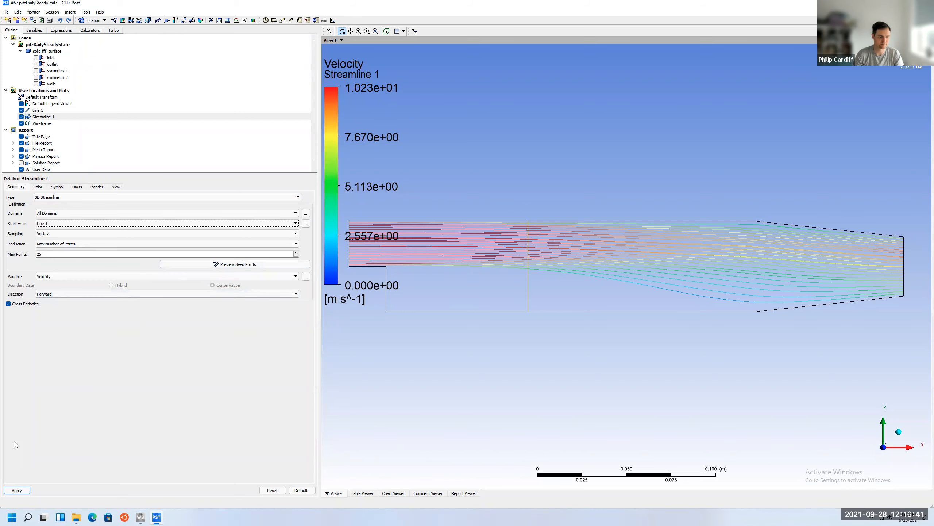
pyautogui.click(17, 490)
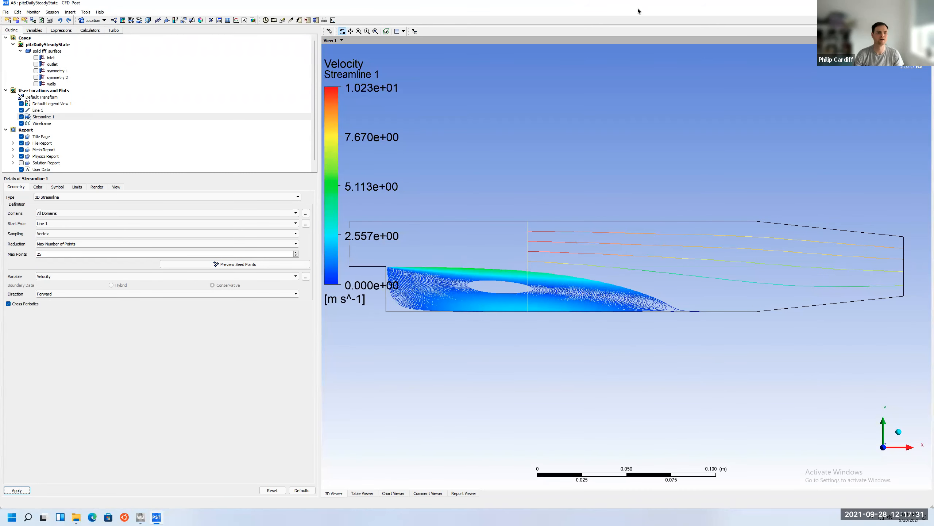
# Step: Probe the coordinates on the lower wall where the recirculation zone reattaches behind the step
pyautogui.click(291, 20)
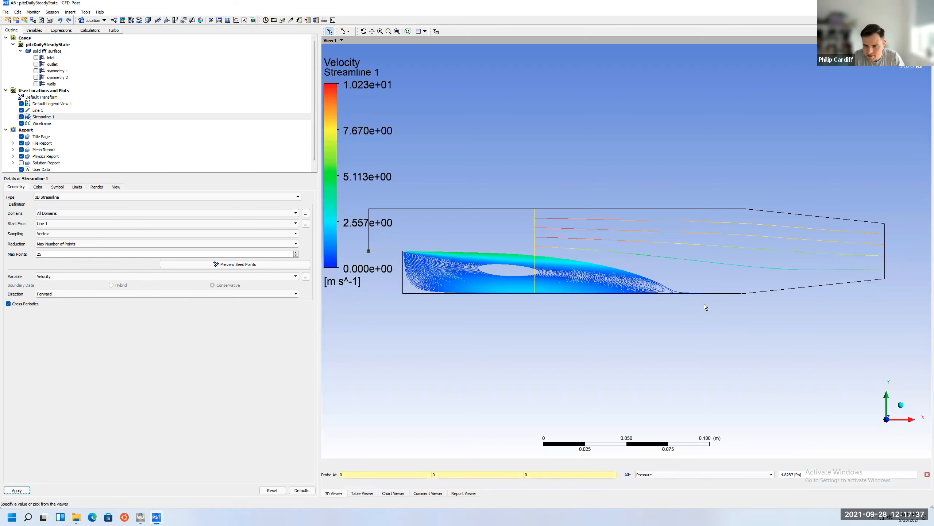
pyautogui.click(688, 293)
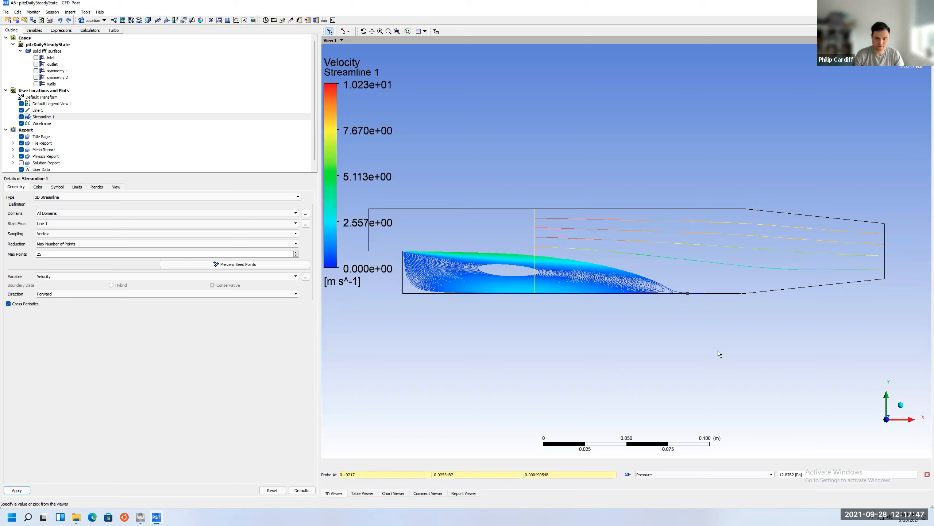
pyautogui.click(679, 293)
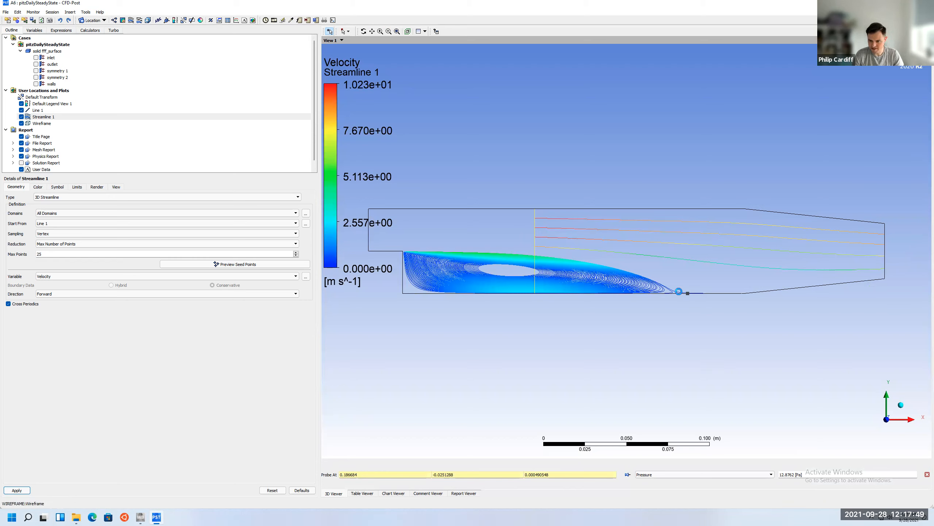
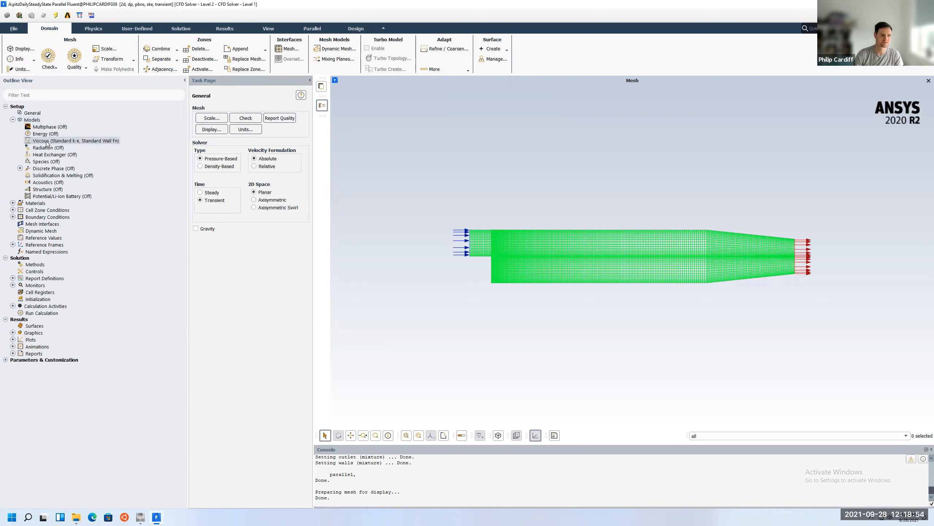
# Step: In the transient Fluent case, set the viscous model to Detached Eddy Simulation (DES) with SST k-omega and accept the resulting note
pyautogui.doubleClick(169, 143)
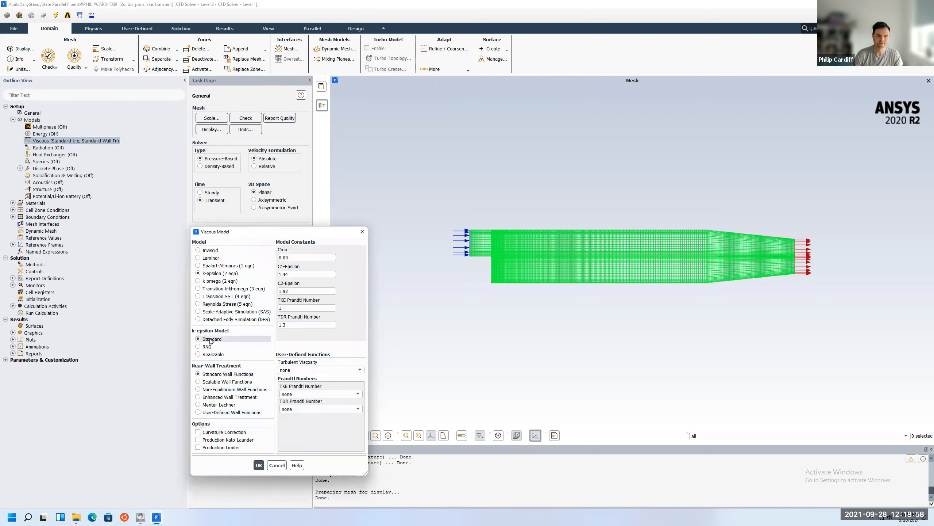
pyautogui.click(213, 282)
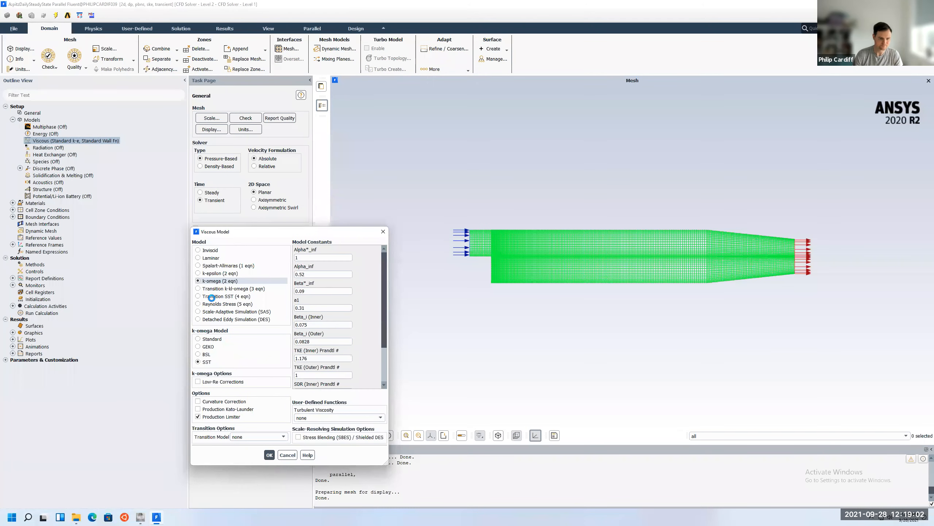
pyautogui.click(213, 296)
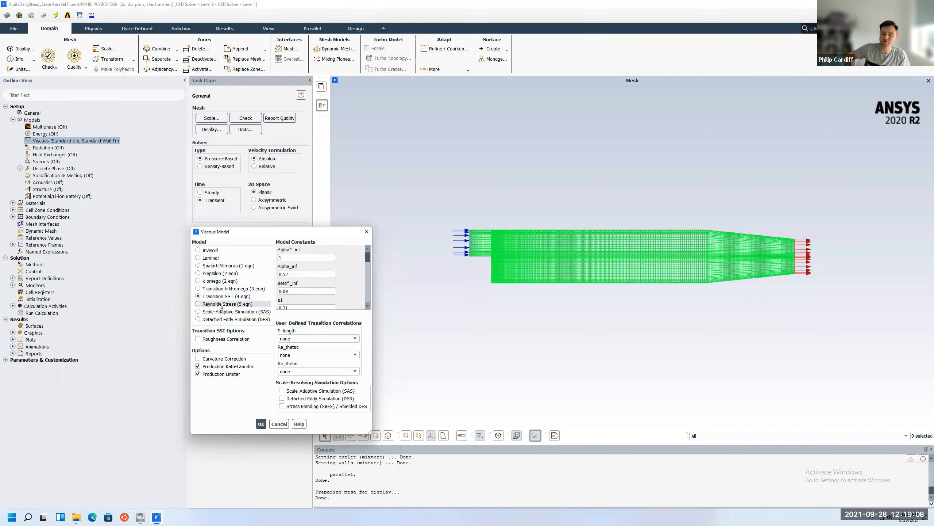
pyautogui.click(220, 304)
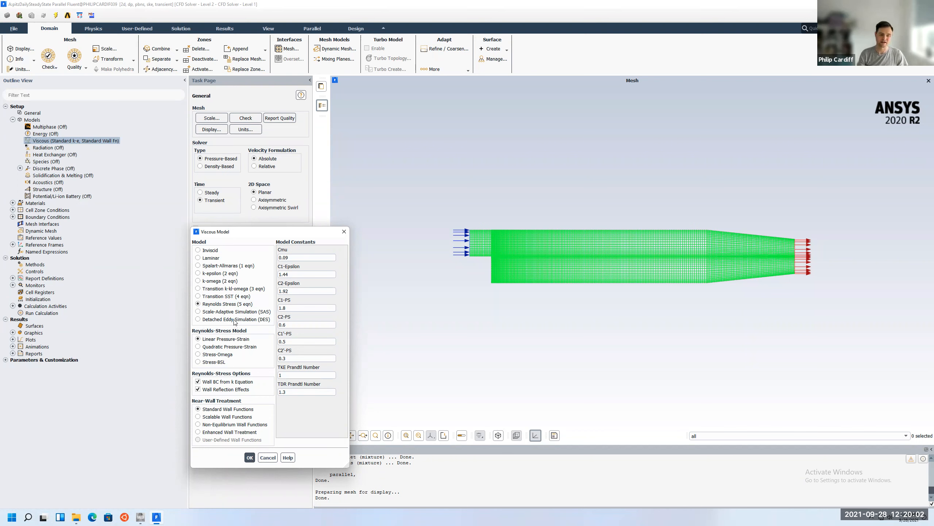
pyautogui.click(251, 320)
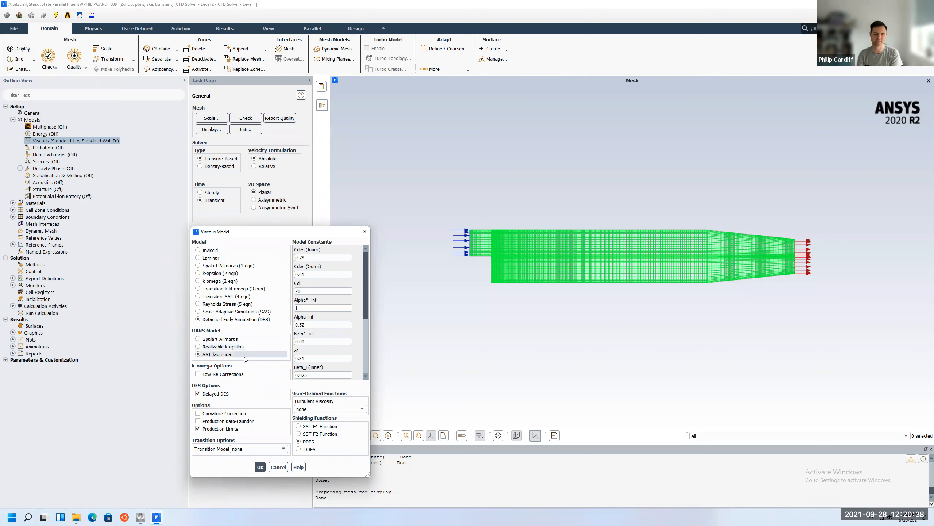
pyautogui.click(260, 467)
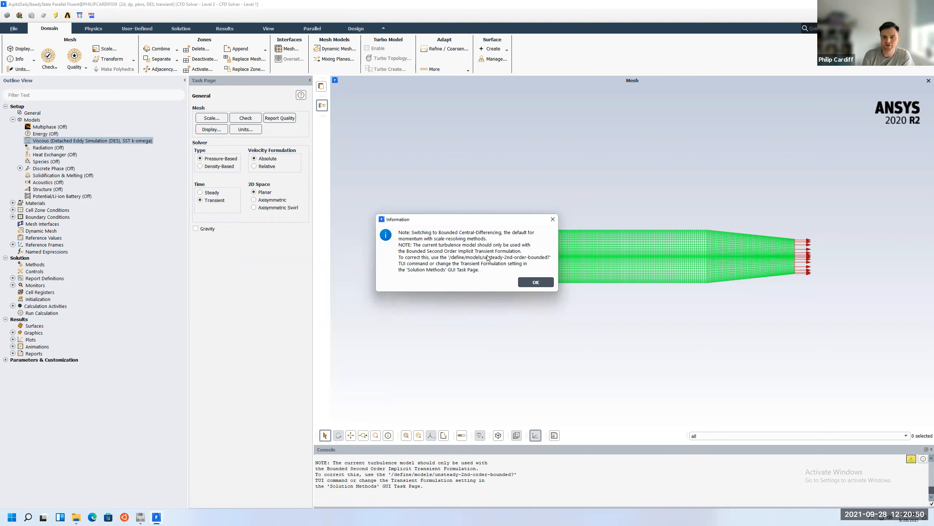
pyautogui.click(536, 282)
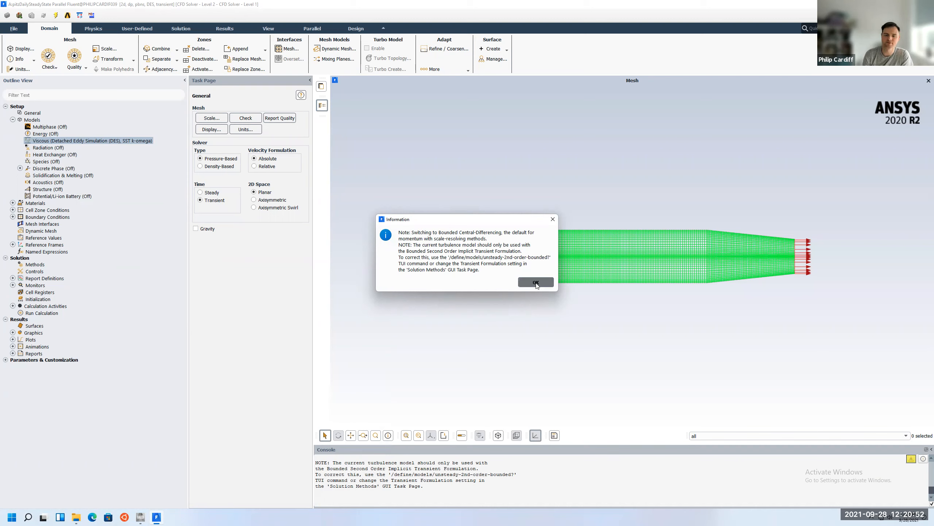
# Step: Set the solution methods to Bounded Second Order Implicit transient formulation and the PISO pressure-velocity coupling scheme
pyautogui.doubleClick(36, 266)
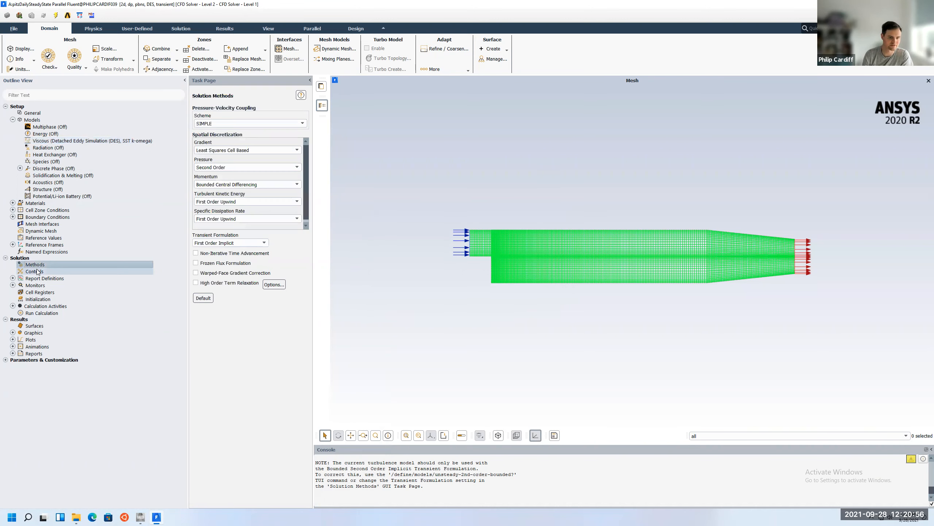
pyautogui.click(219, 243)
pyautogui.click(206, 261)
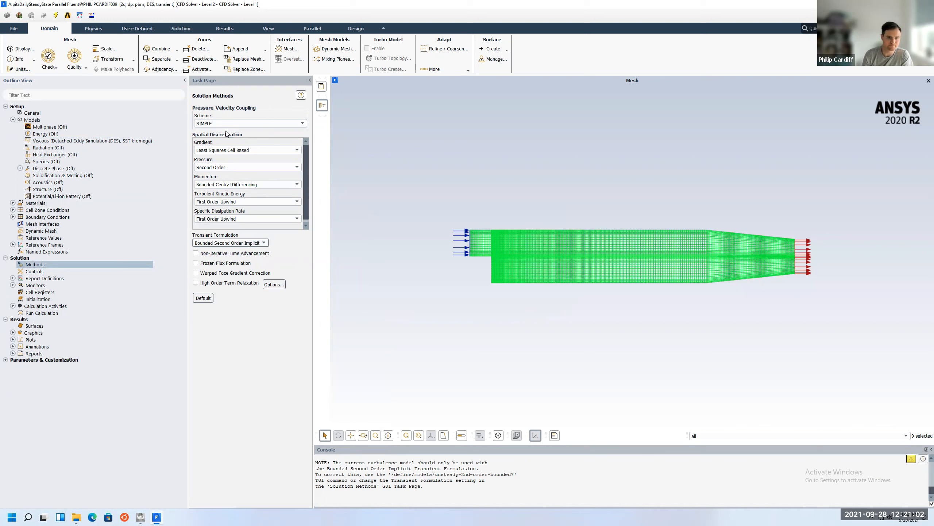
pyautogui.click(215, 125)
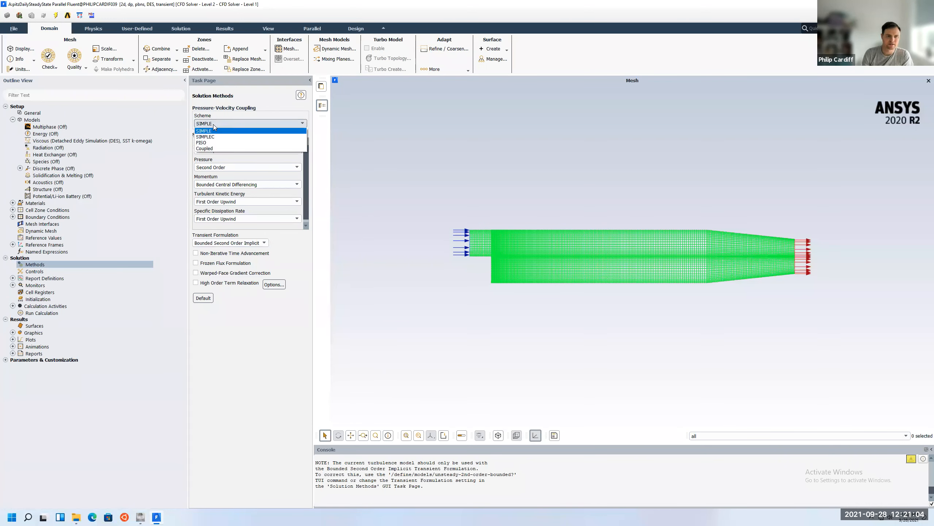
pyautogui.click(202, 142)
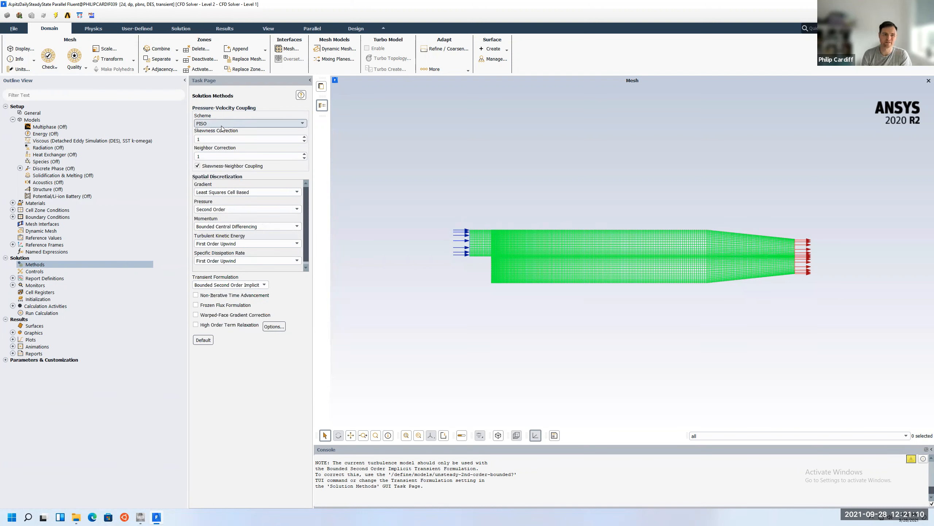
pyautogui.click(219, 125)
pyautogui.click(216, 143)
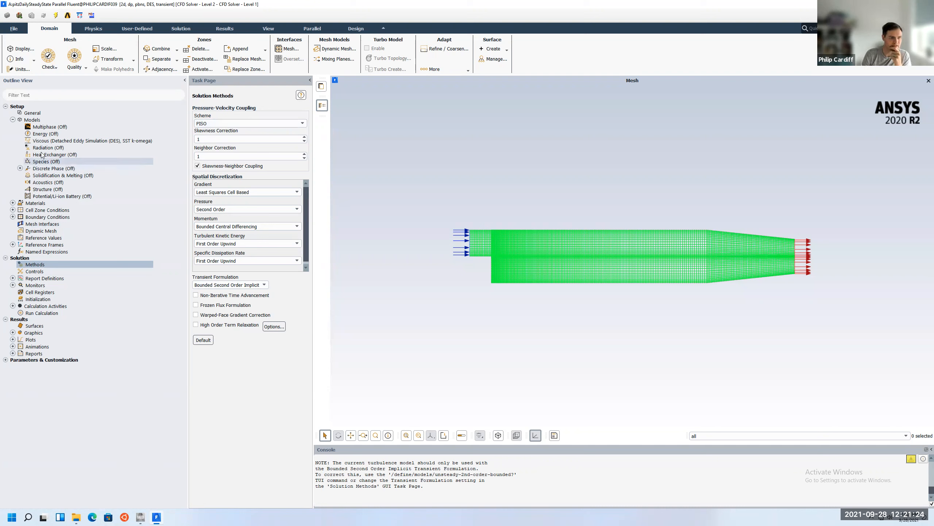
# Step: Initialize the solution with Standard Initialization, setting gauge pressure, X velocity, turbulent kinetic energy and specific dissipation rate to 0
pyautogui.click(12, 119)
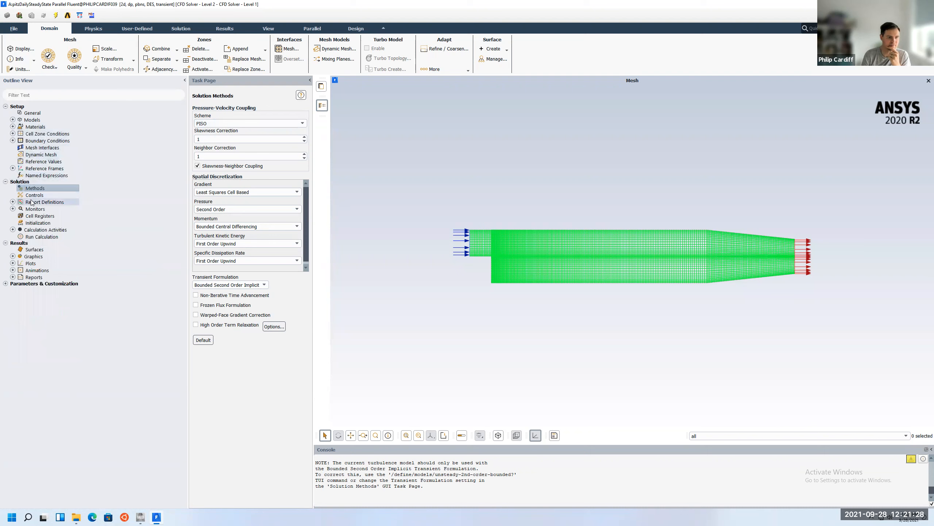
pyautogui.click(37, 222)
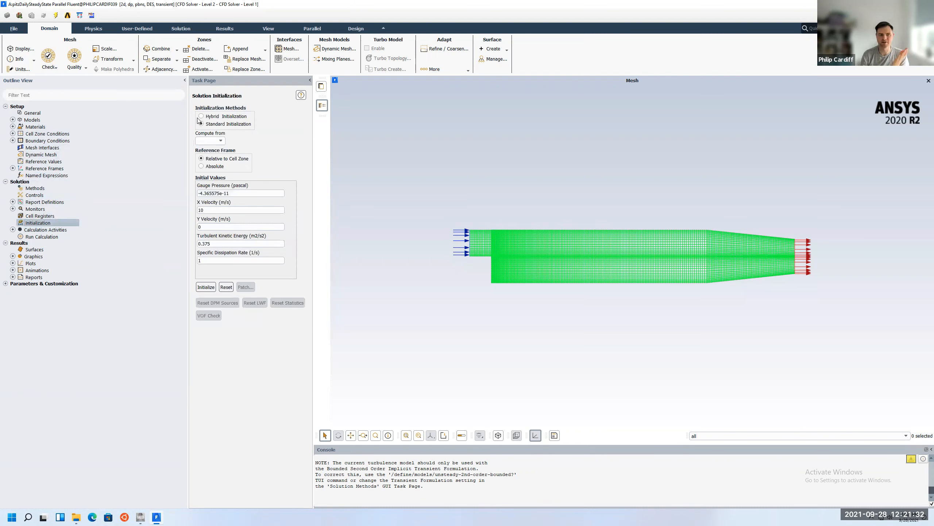
pyautogui.moveTo(250, 193); pyautogui.dragTo(185, 195)
pyautogui.write('0')
pyautogui.press('Tab')
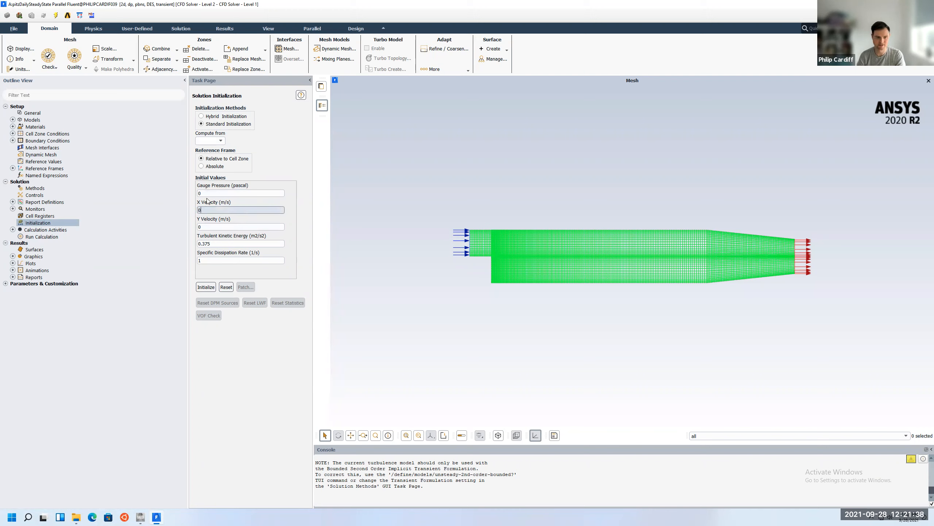
pyautogui.write('0')
pyautogui.click(220, 244)
pyautogui.moveTo(218, 245)
pyautogui.mouseDown()
pyautogui.moveTo(192, 244)
pyautogui.moveTo(205, 245)
pyautogui.mouseUp()
pyautogui.write('0')
pyautogui.press('BackSpace')
pyautogui.write('0')
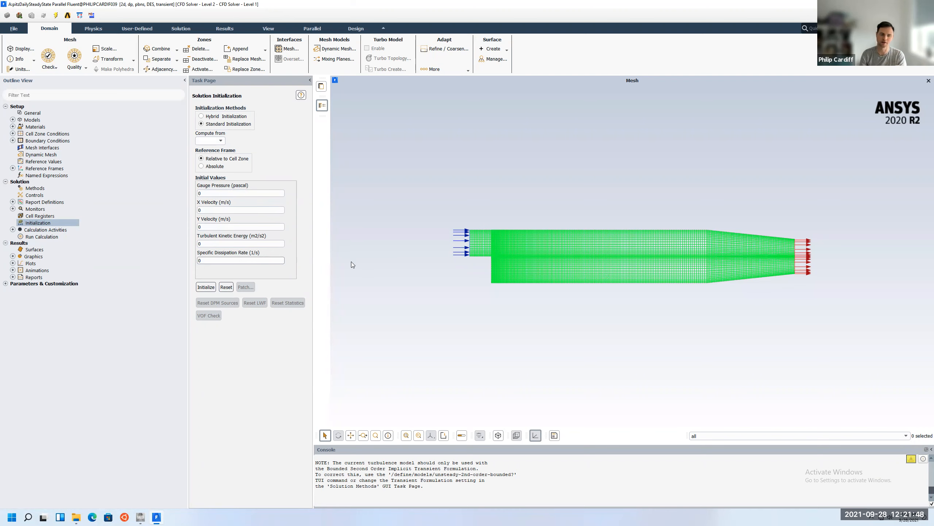
pyautogui.click(206, 287)
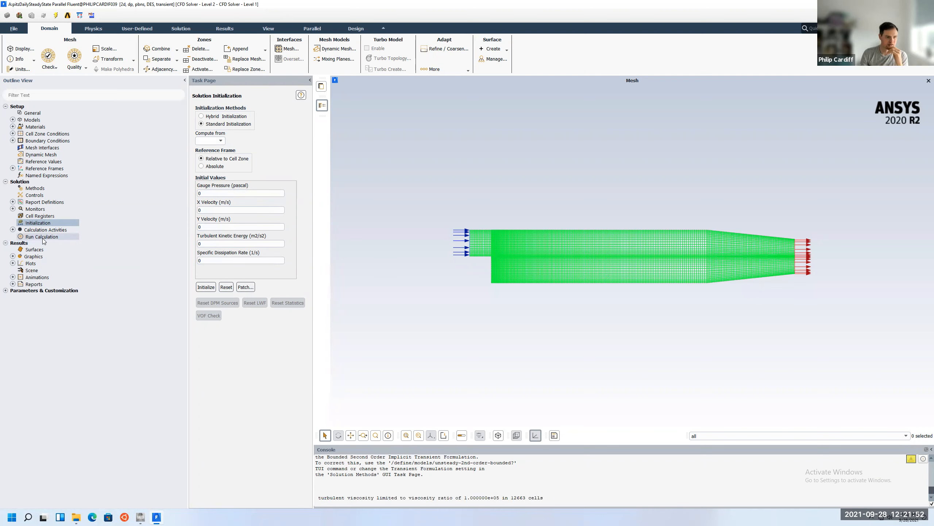
# Step: Define a solution animation of a new Velocity Magnitude contour named velocity, recorded after every 10 time steps
pyautogui.click(14, 230)
pyautogui.doubleClick(53, 251)
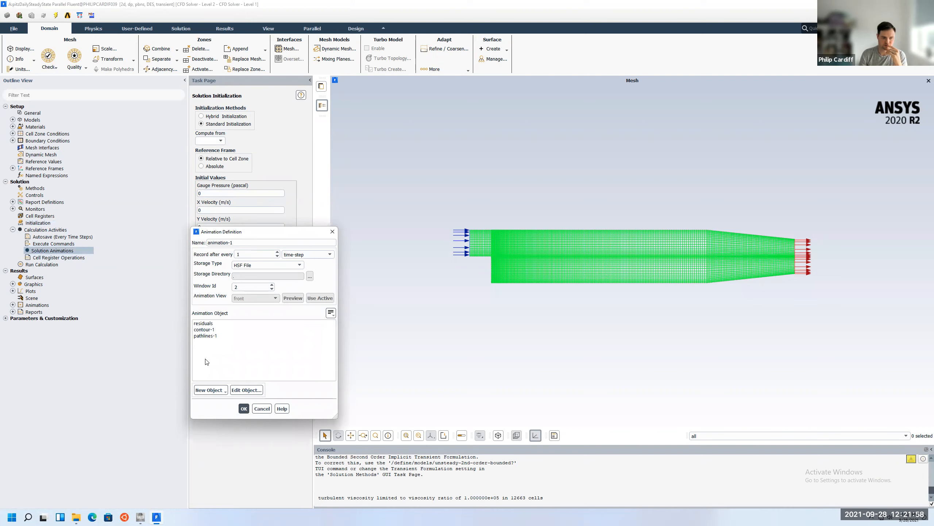
pyautogui.click(209, 389)
pyautogui.click(209, 408)
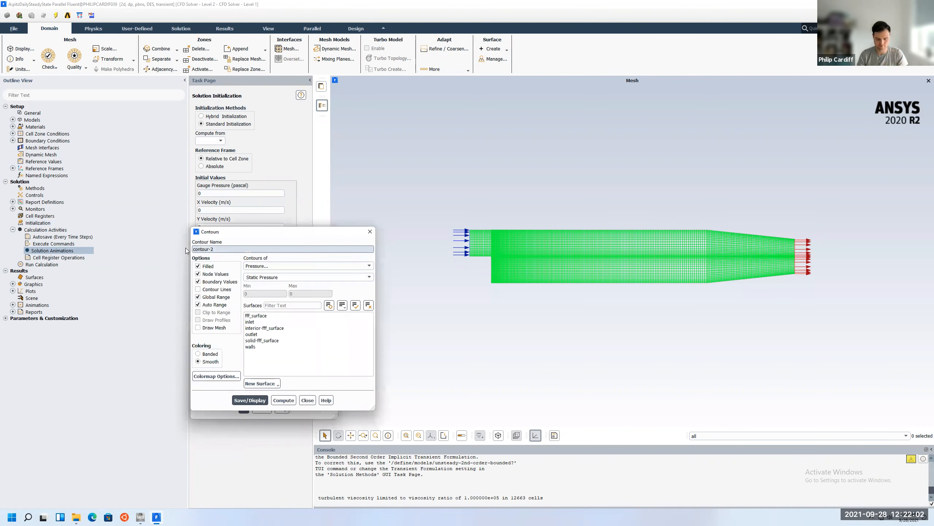
pyautogui.write('velocity')
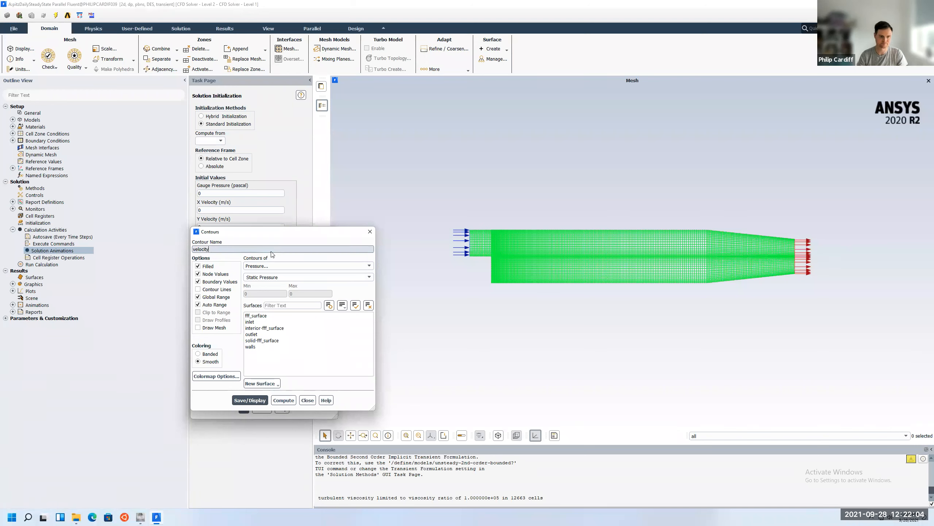
pyautogui.click(290, 268)
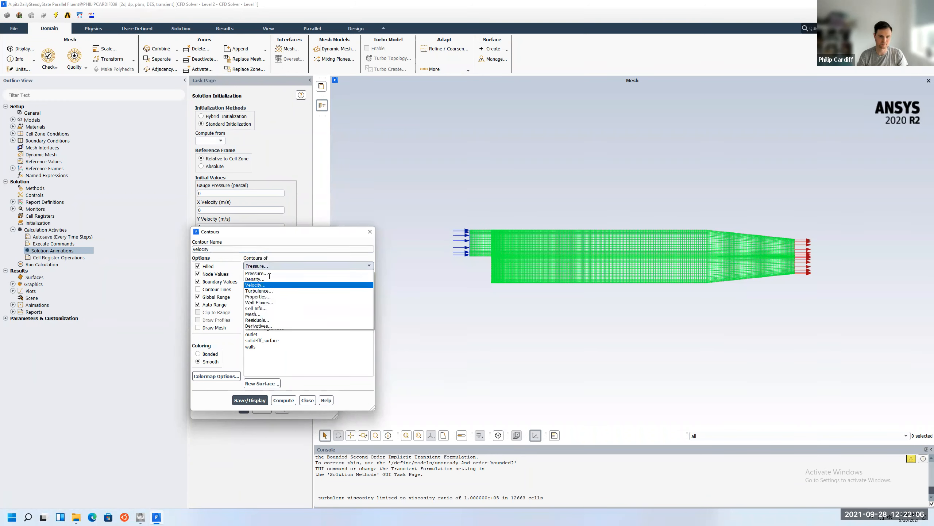
pyautogui.click(260, 284)
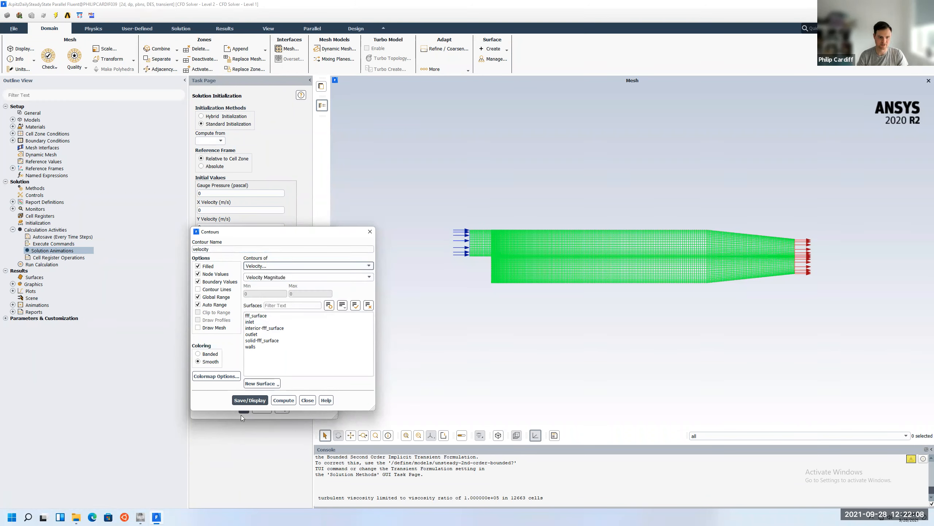
pyautogui.click(250, 400)
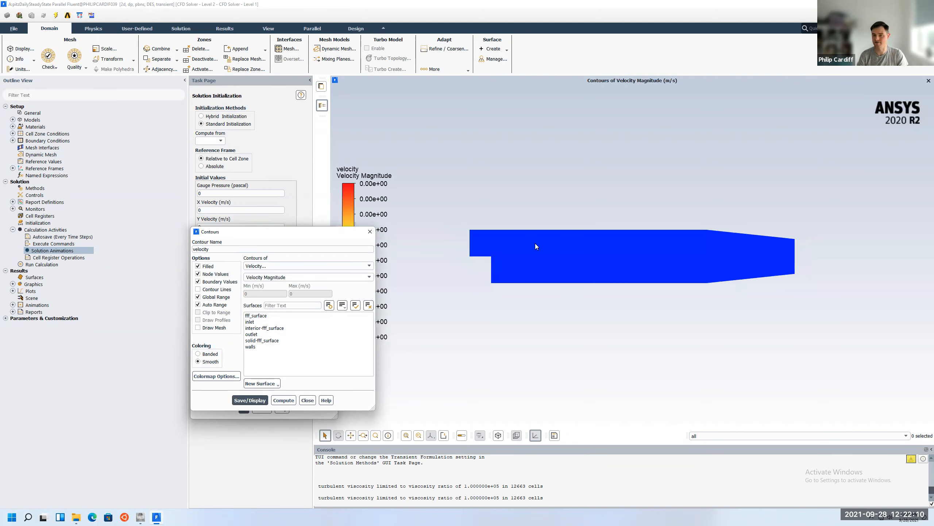
pyautogui.click(307, 400)
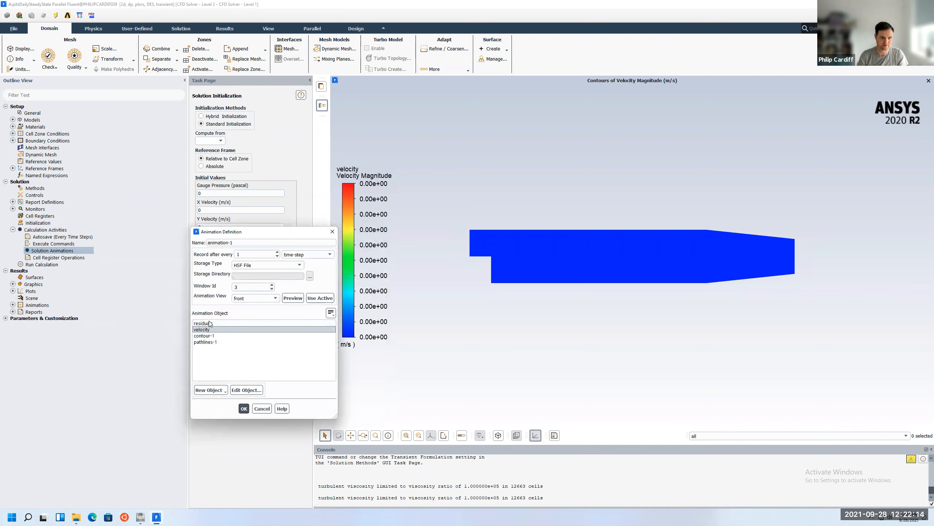
pyautogui.click(249, 254)
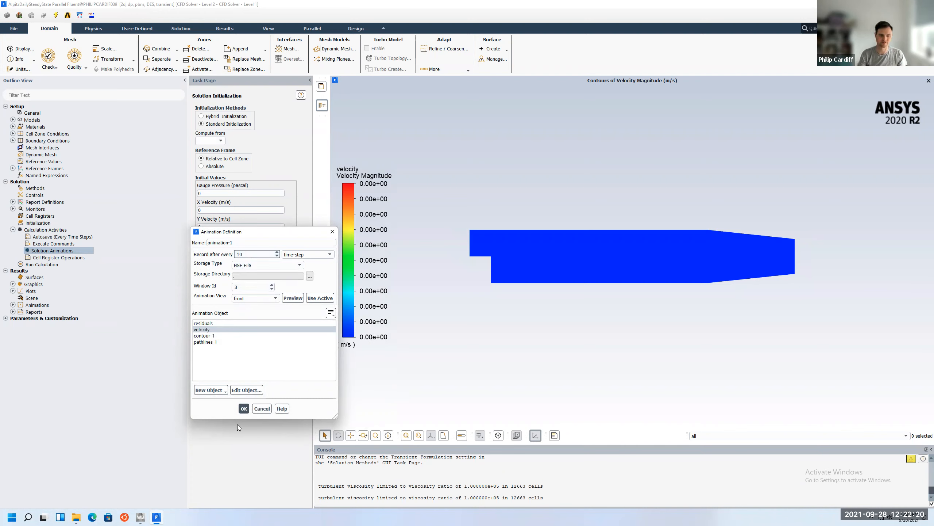
pyautogui.click(244, 408)
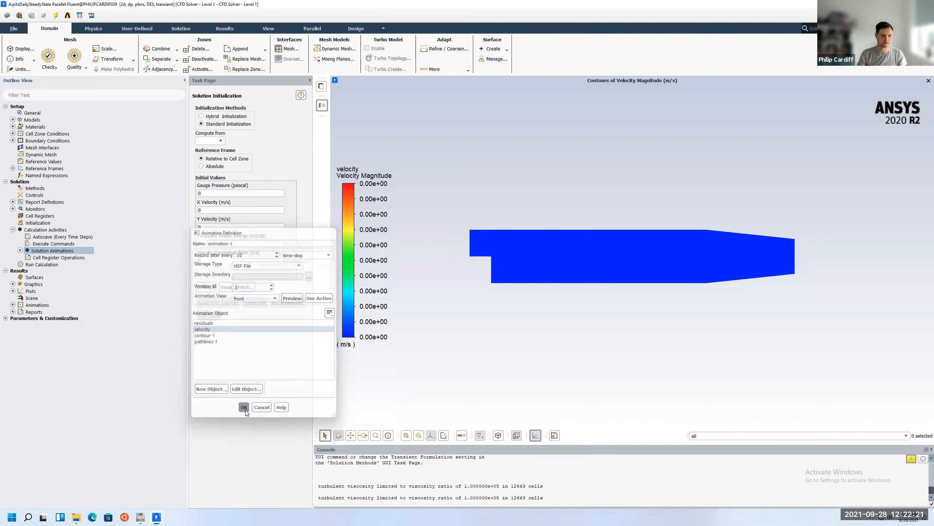
# Step: Work out 0.001/10 in Spotlight and set the run calculation's time step size to 0.0001 s
pyautogui.doubleClick(42, 264)
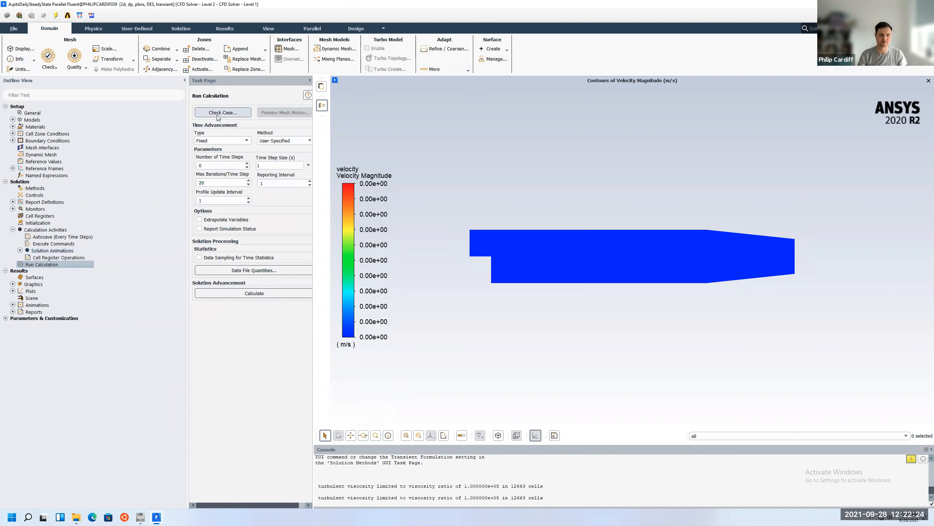
pyautogui.click(268, 165)
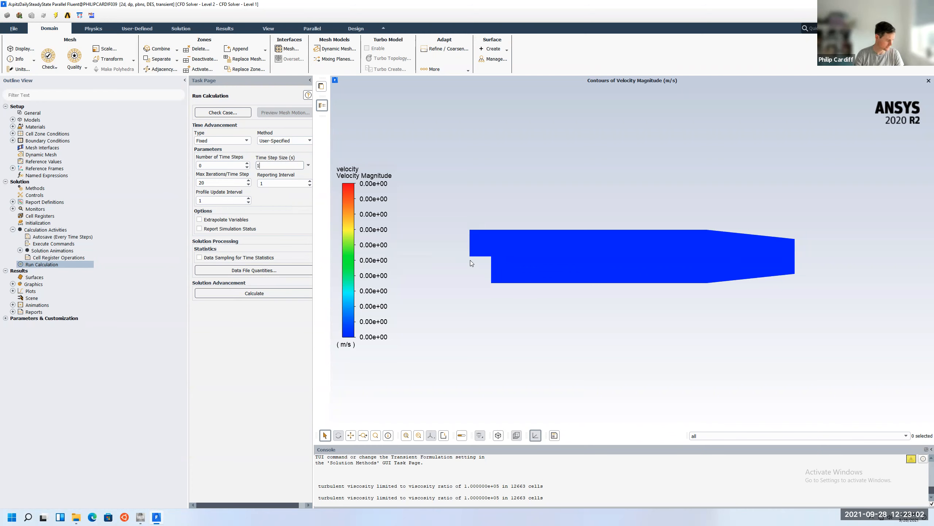
pyautogui.press('super+space')
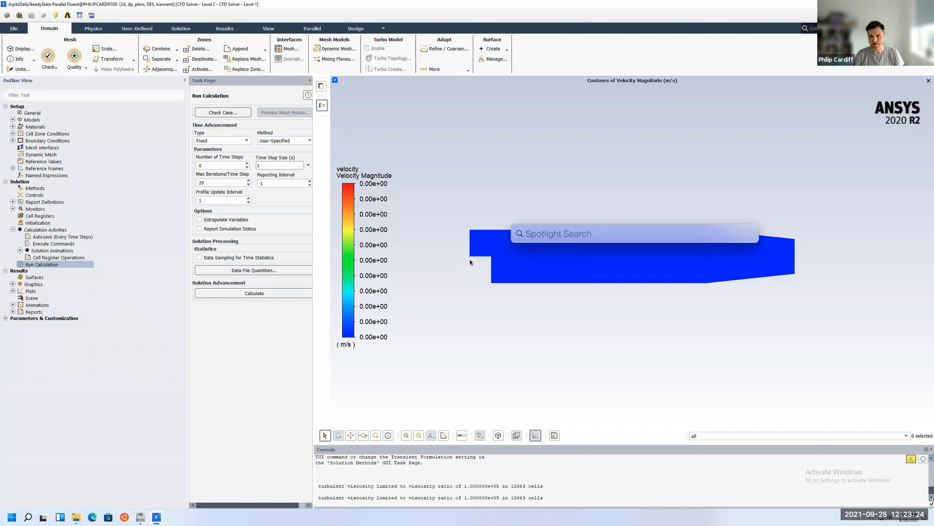
pyautogui.write('0.001')
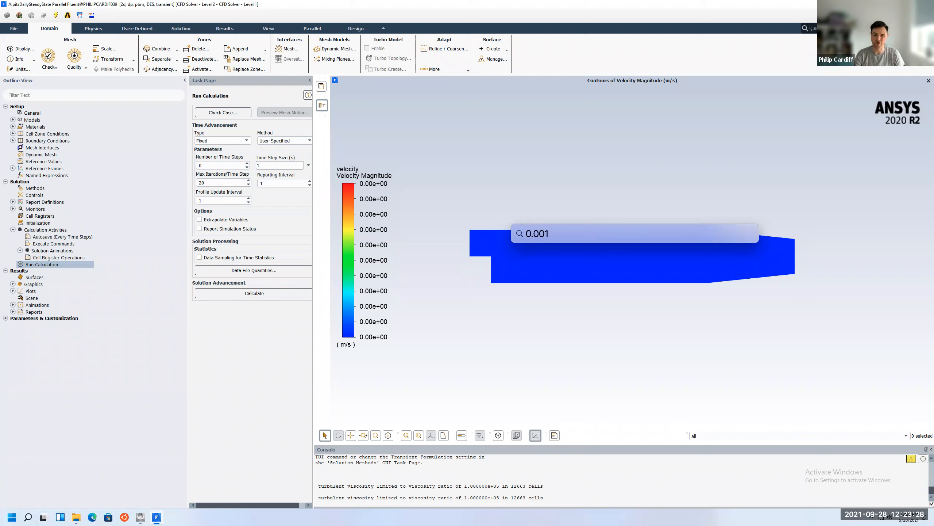
pyautogui.write('/10')
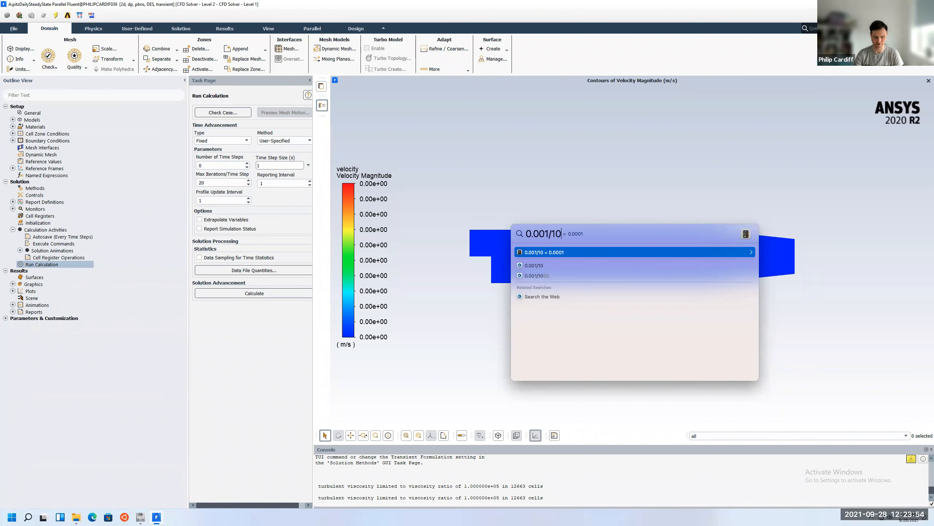
pyautogui.press('Escape')
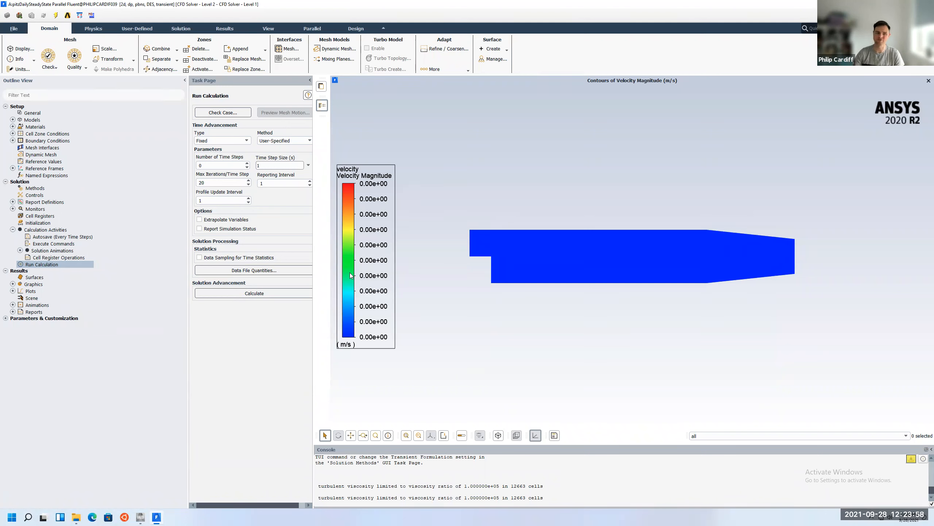
pyautogui.press('BackSpace')
pyautogui.write('0.0')
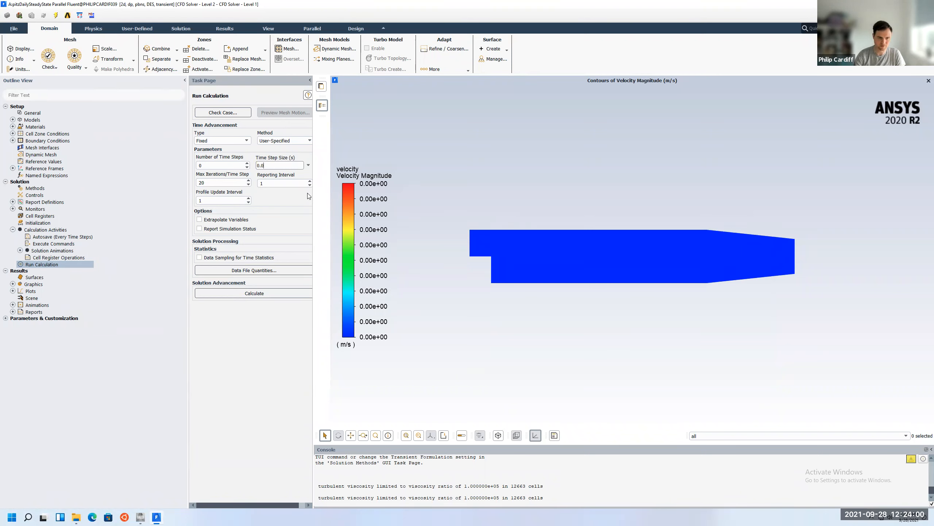
pyautogui.write('001')
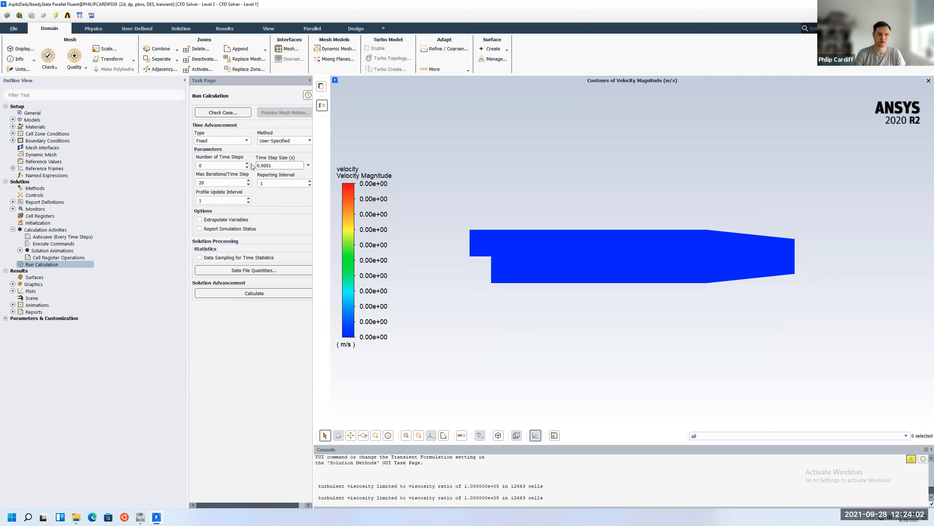
# Step: Set the number of time steps to 100 and the maximum iterations per time step to 100
pyautogui.click(243, 165)
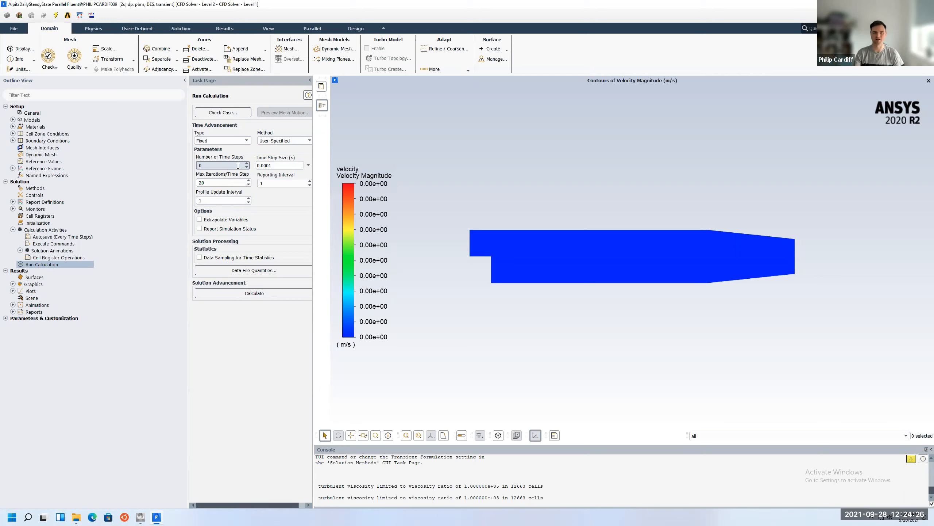
pyautogui.write('100')
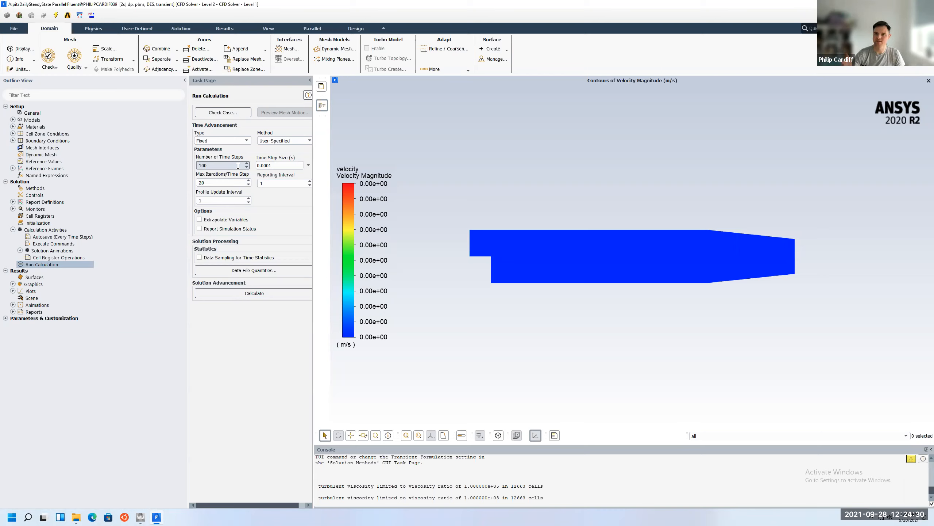
pyautogui.click(222, 180)
pyautogui.press('BackSpace')
pyautogui.press('BackSpace')
pyautogui.write('100')
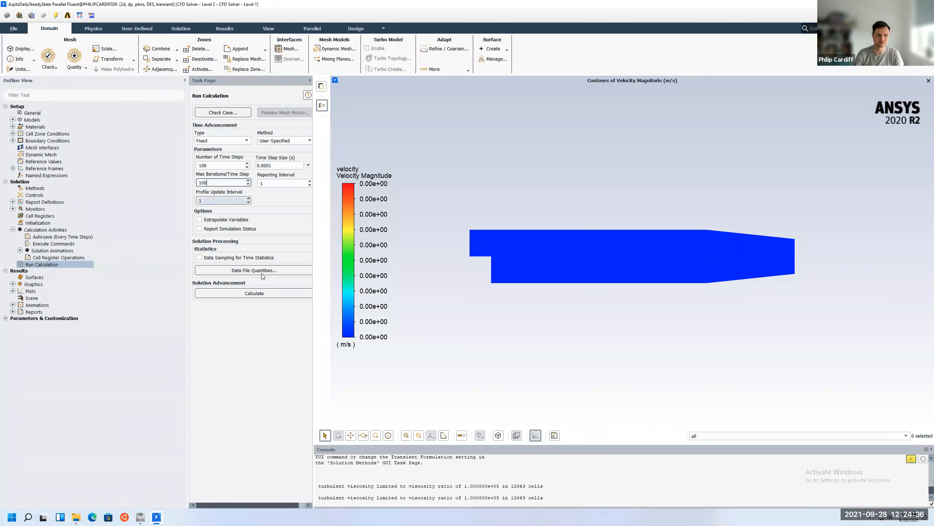
# Step: Run the transient calculation through to completion and dismiss the completion notice
pyautogui.click(264, 293)
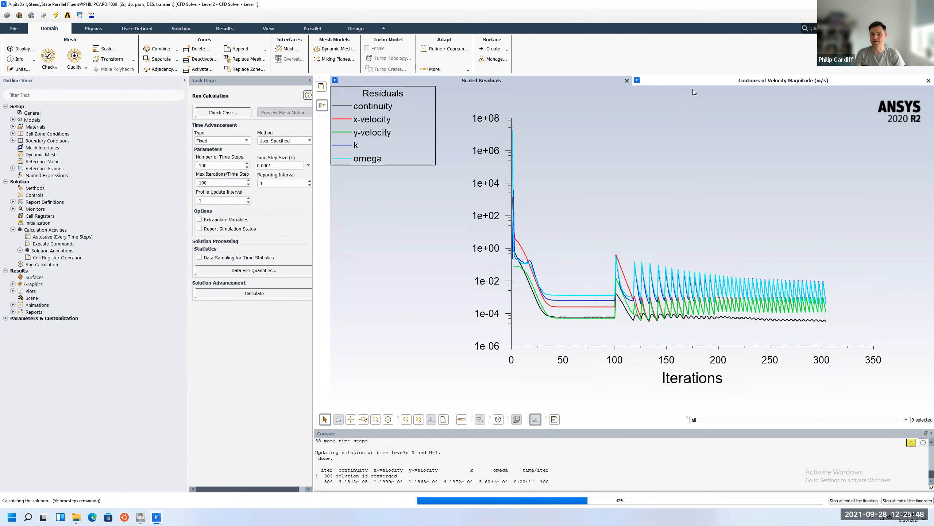
pyautogui.click(688, 80)
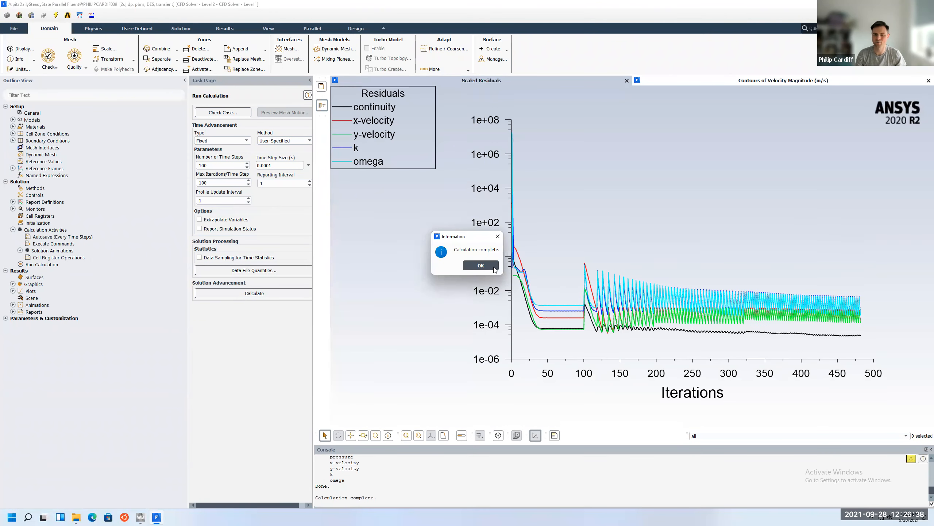
pyautogui.click(493, 266)
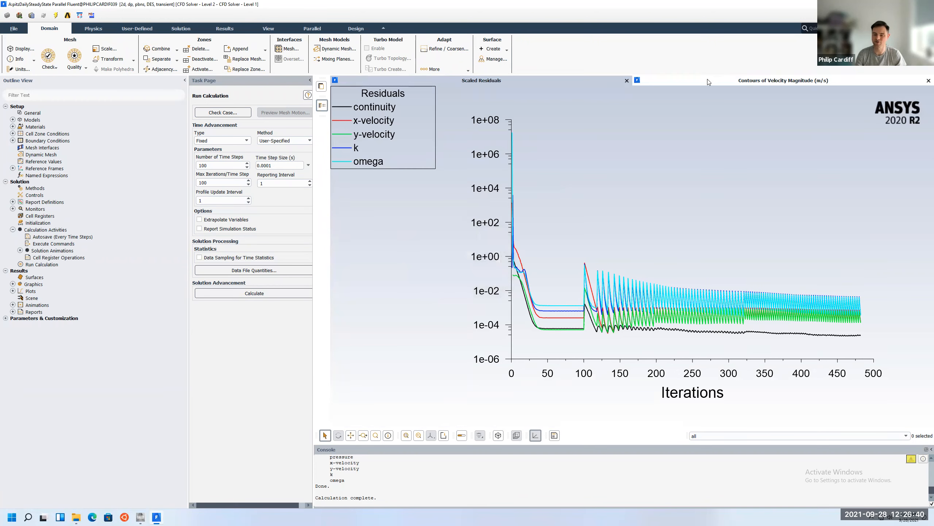
# Step: Bring up the velocity magnitude contours and redisplay the velocity contour object with the computed solution
pyautogui.click(709, 80)
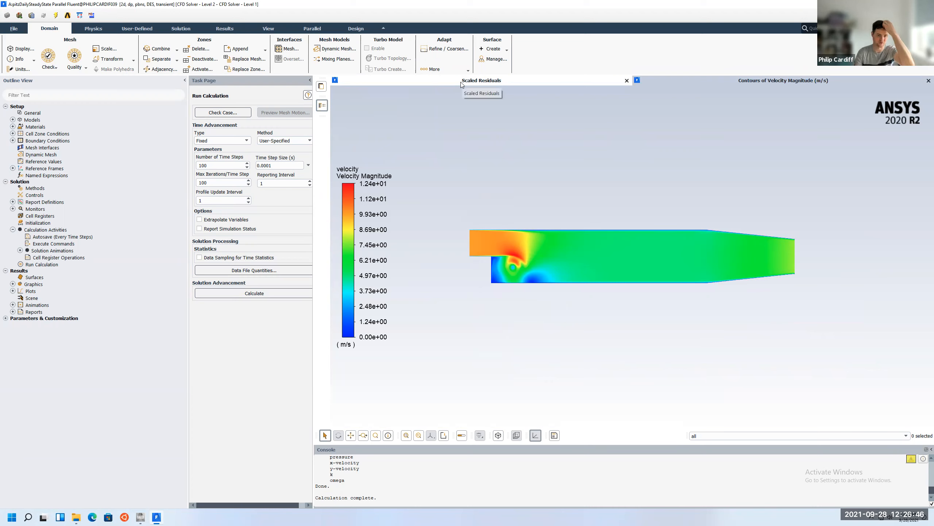
pyautogui.click(12, 284)
pyautogui.click(19, 298)
pyautogui.doubleClick(47, 305)
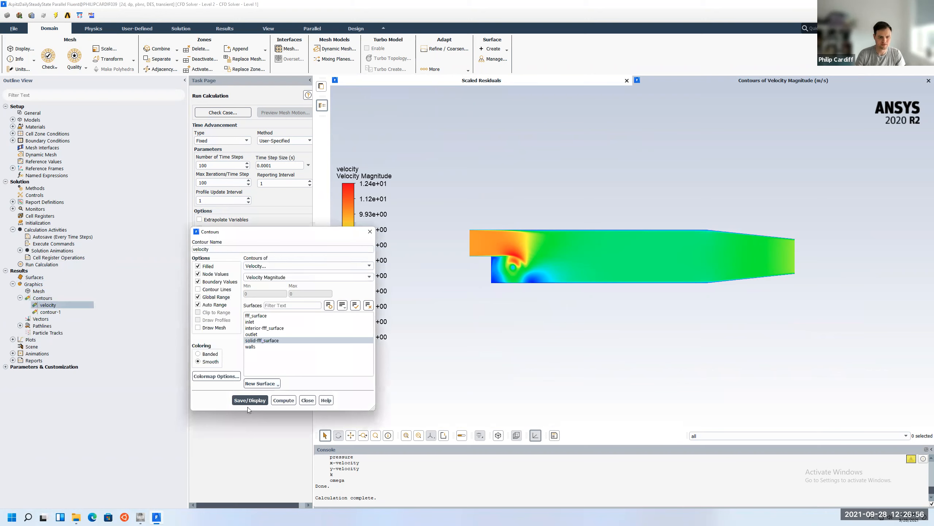
pyautogui.click(253, 401)
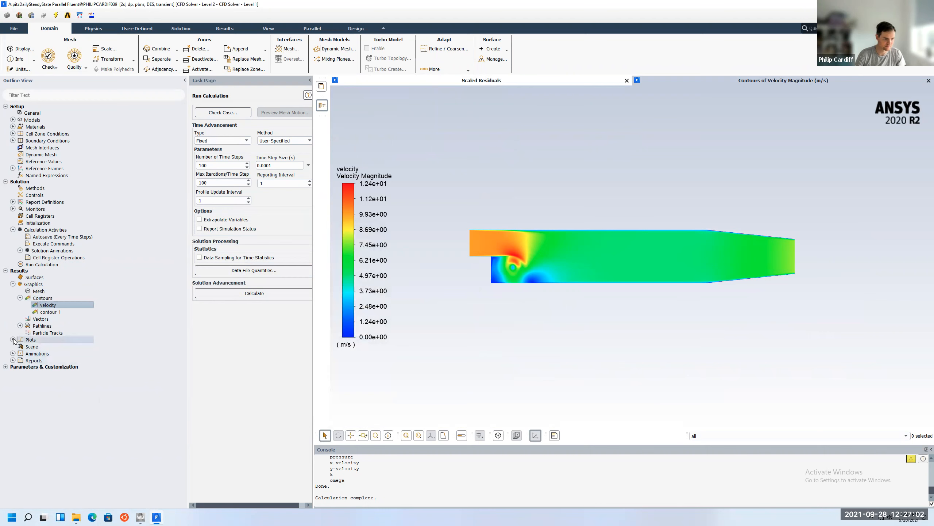
# Step: Play back the recorded velocity animation animation-1 once, from frame 1 to frame 10
pyautogui.click(13, 283)
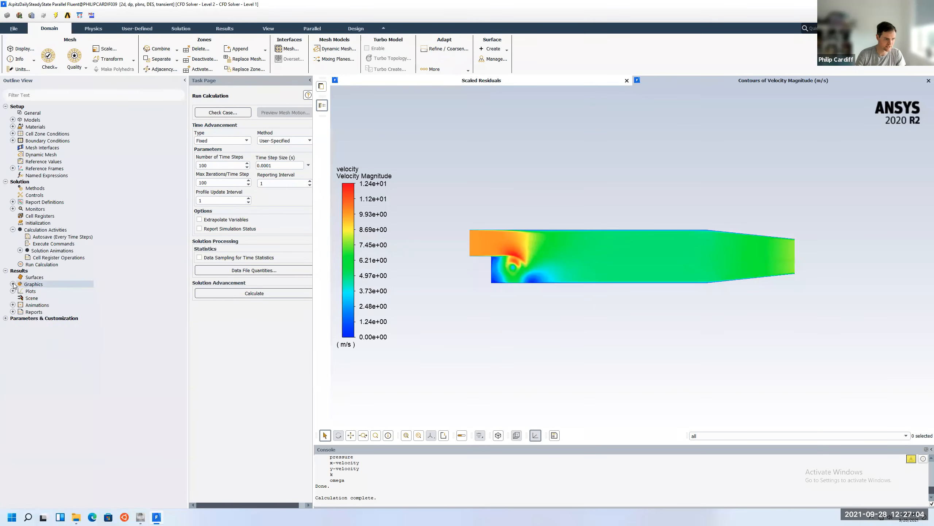
pyautogui.click(13, 305)
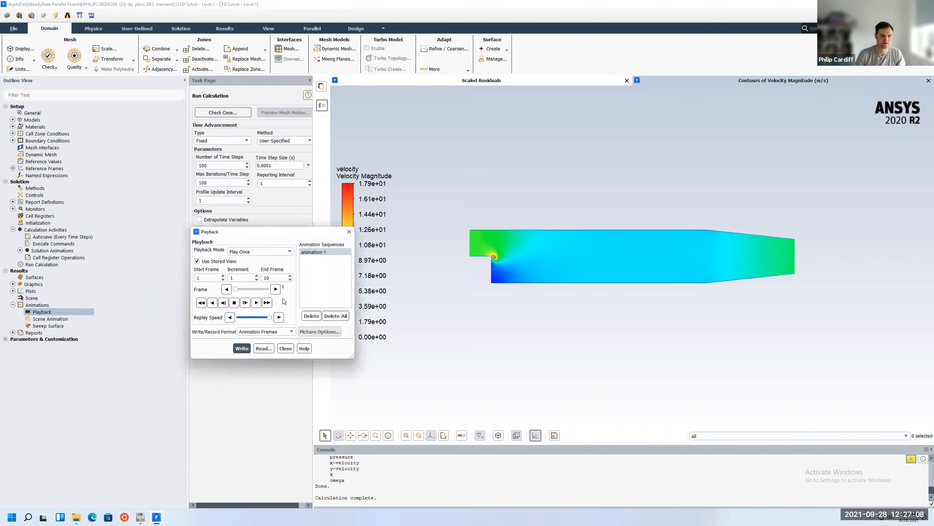
pyautogui.click(256, 302)
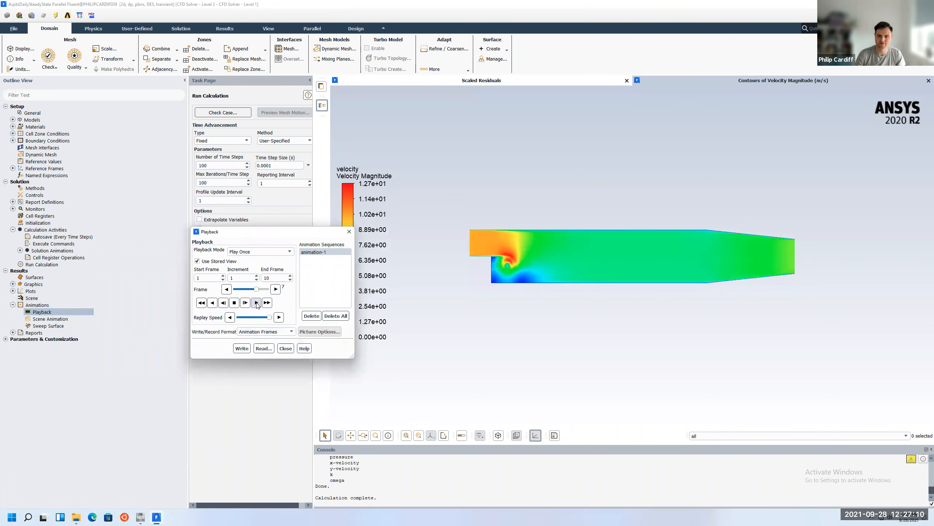
# Step: Replay the velocity animation-1 sequence once more and close the playback settings
pyautogui.click(256, 304)
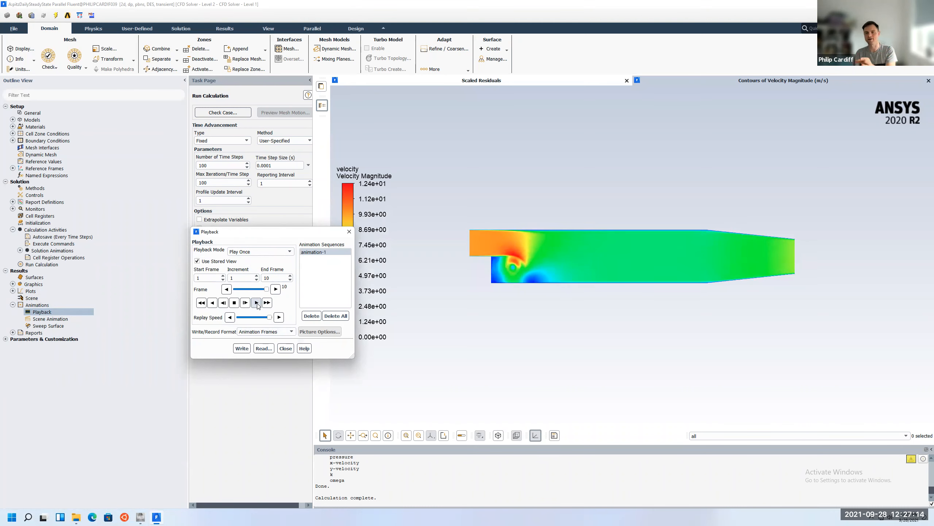
pyautogui.click(291, 349)
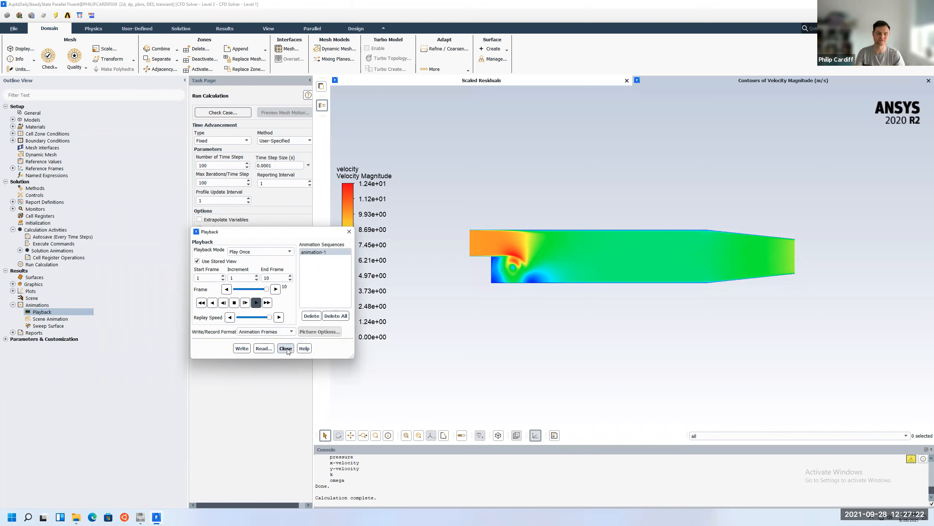
# Step: Open the velocity contour object, change its variable to static pressure, and display the contours on solid-fff_surface
pyautogui.click(12, 283)
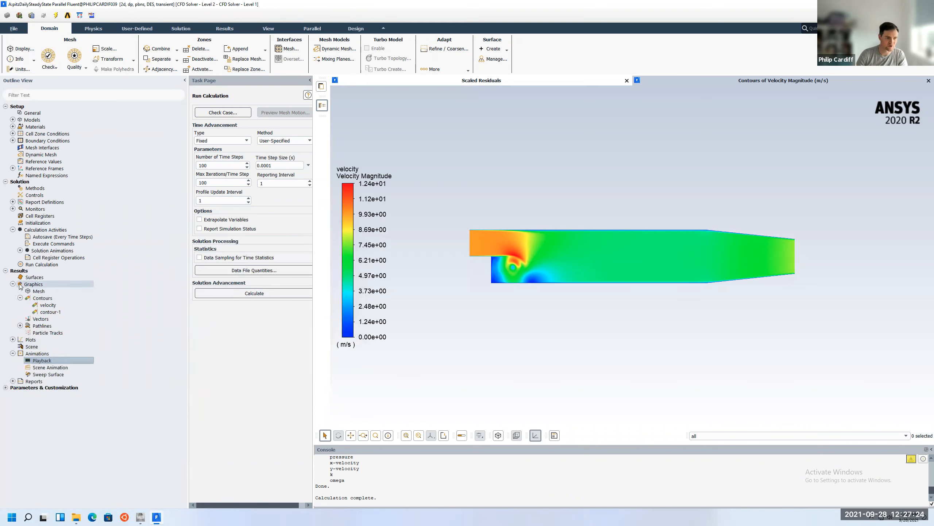
pyautogui.click(47, 306)
pyautogui.doubleClick(48, 306)
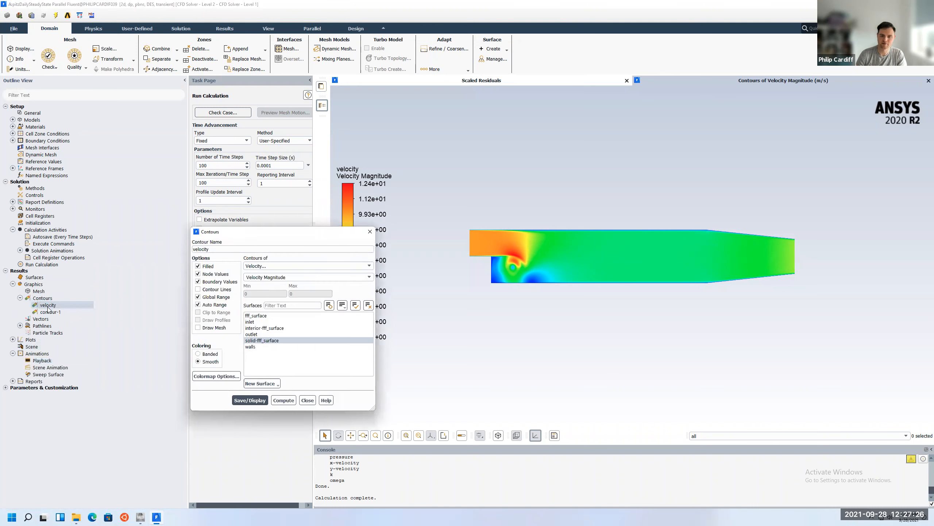
pyautogui.click(299, 265)
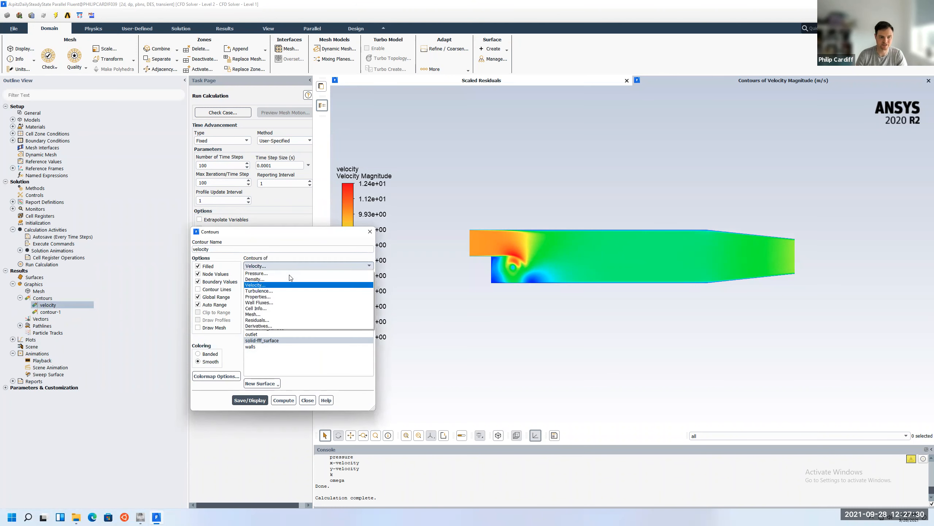
pyautogui.click(280, 273)
pyautogui.click(244, 402)
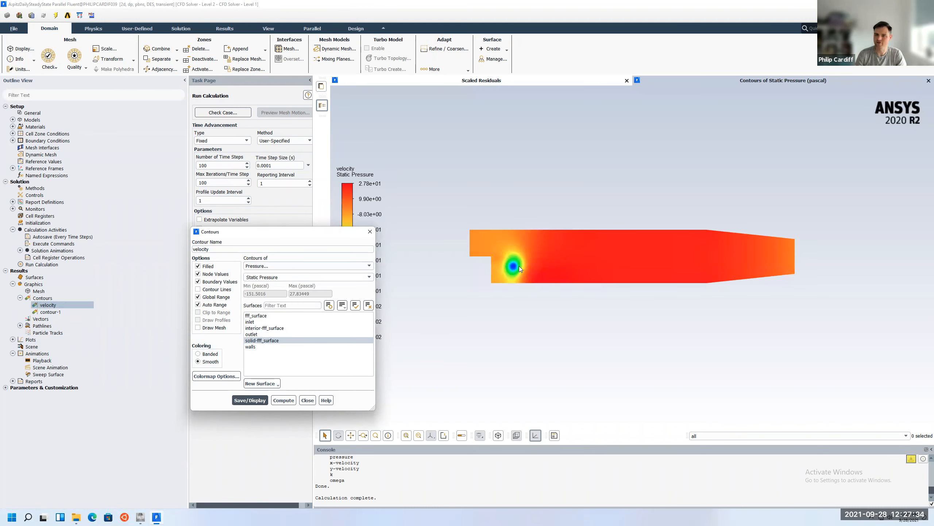
# Step: Switch the contour variable to the velocity quantity Q Criterion Normalized and display it
pyautogui.click(359, 264)
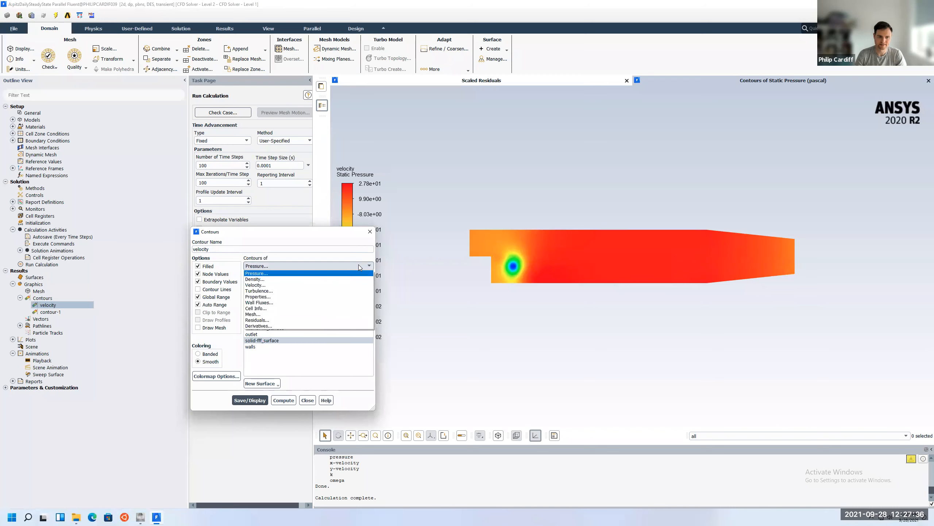
pyautogui.click(346, 284)
pyautogui.click(369, 276)
pyautogui.scroll(-5, 269, 324)
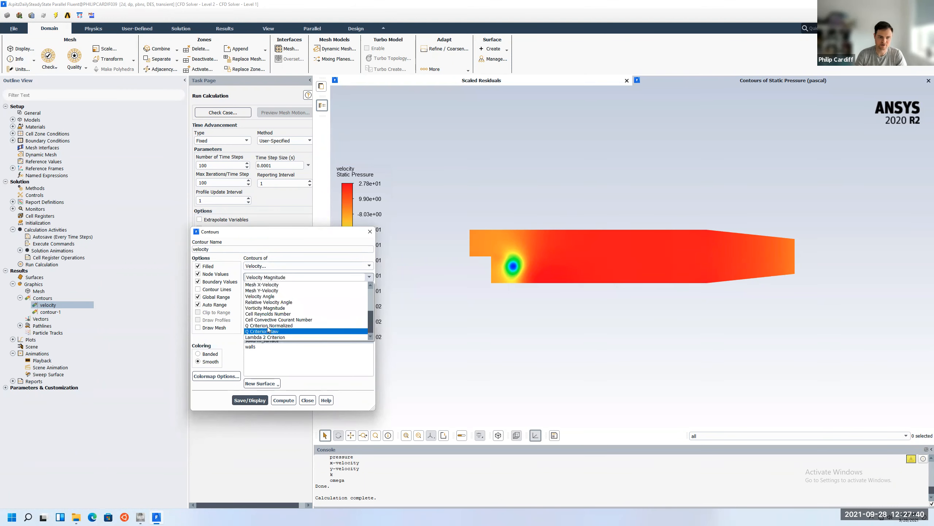
pyautogui.click(267, 325)
pyautogui.click(250, 400)
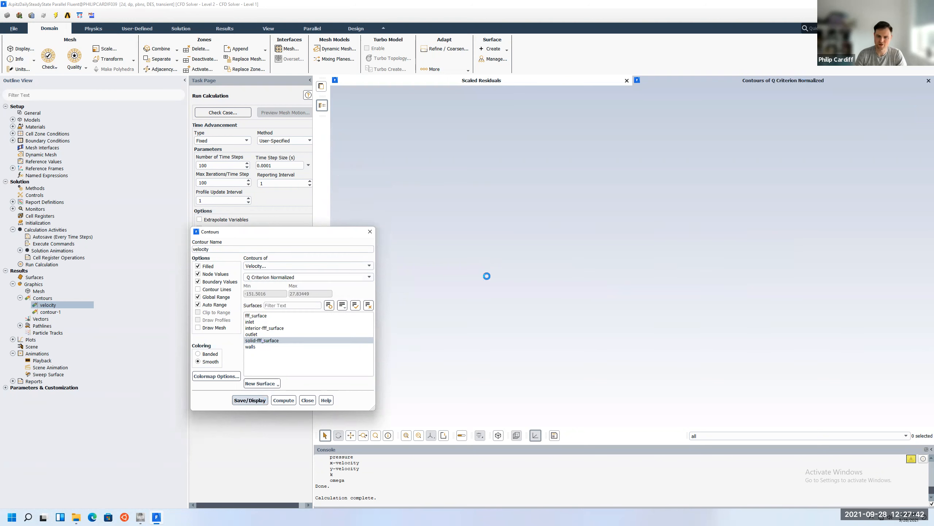
# Step: Change the contour variable to Lambda 2 Criterion and display it
pyautogui.click(313, 278)
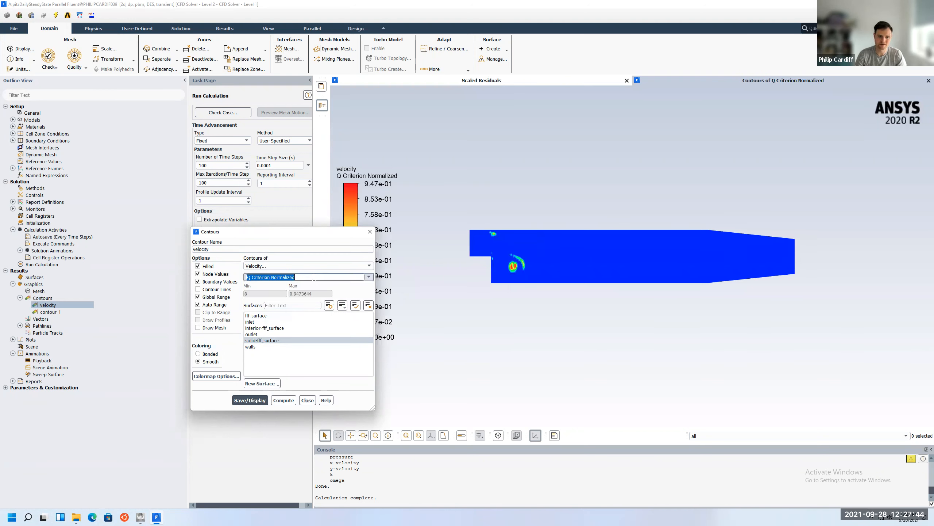
pyautogui.click(368, 277)
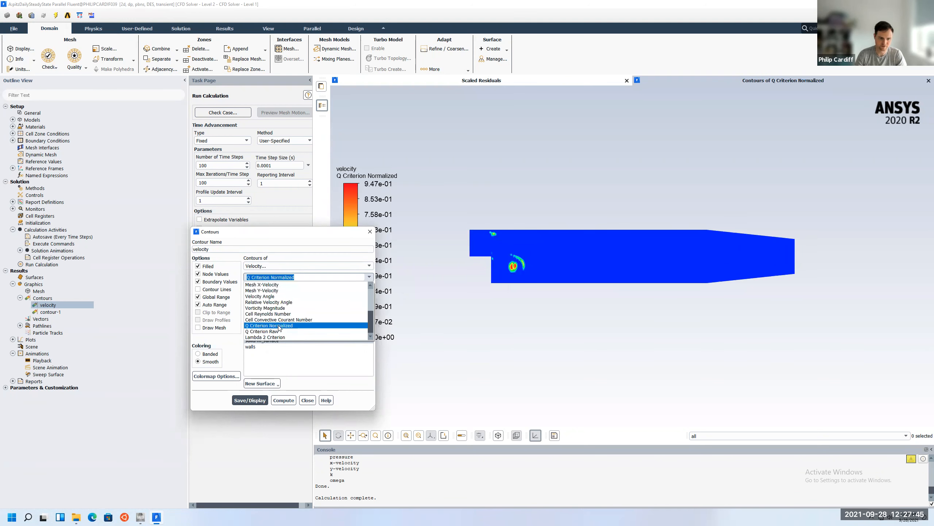
pyautogui.click(265, 337)
pyautogui.click(247, 400)
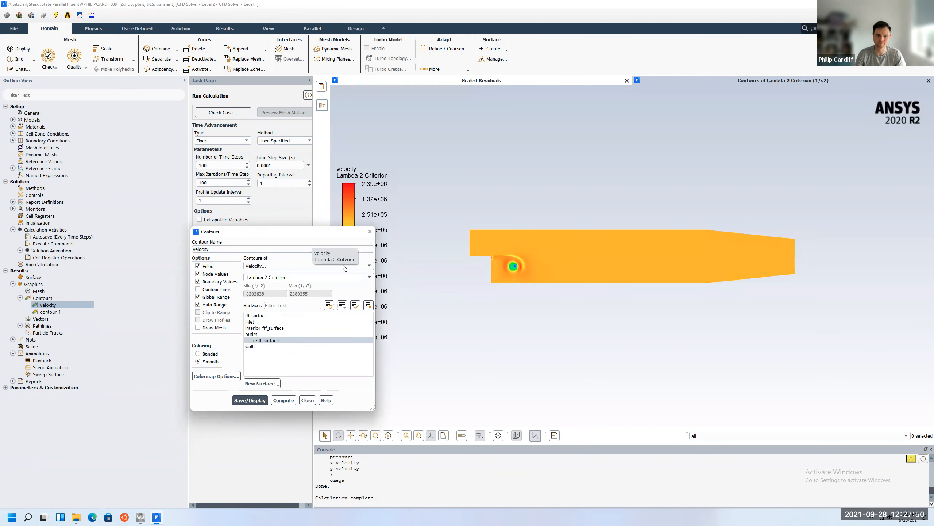
# Step: Set the contours to Turbulent Kinetic Energy (k), display them, look over the other turbulence variables, and close the contour settings
pyautogui.click(317, 265)
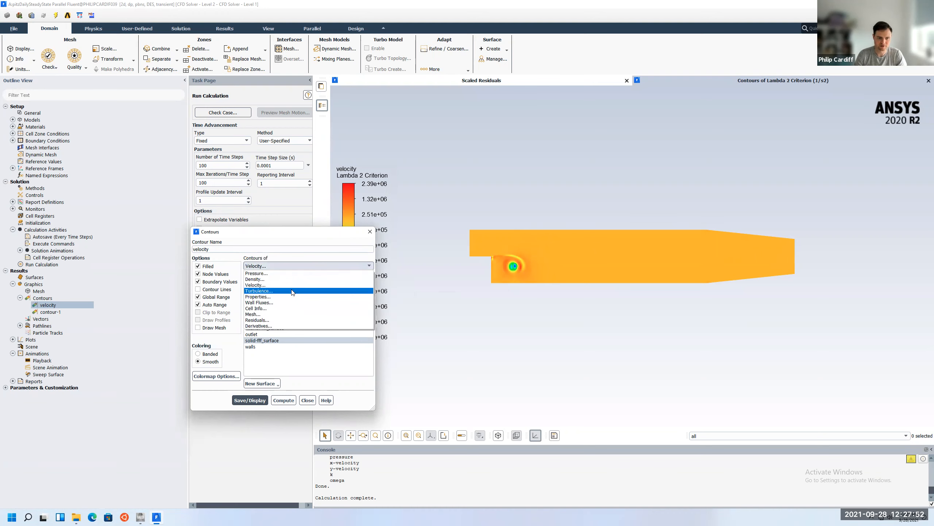
pyautogui.click(294, 291)
pyautogui.click(248, 401)
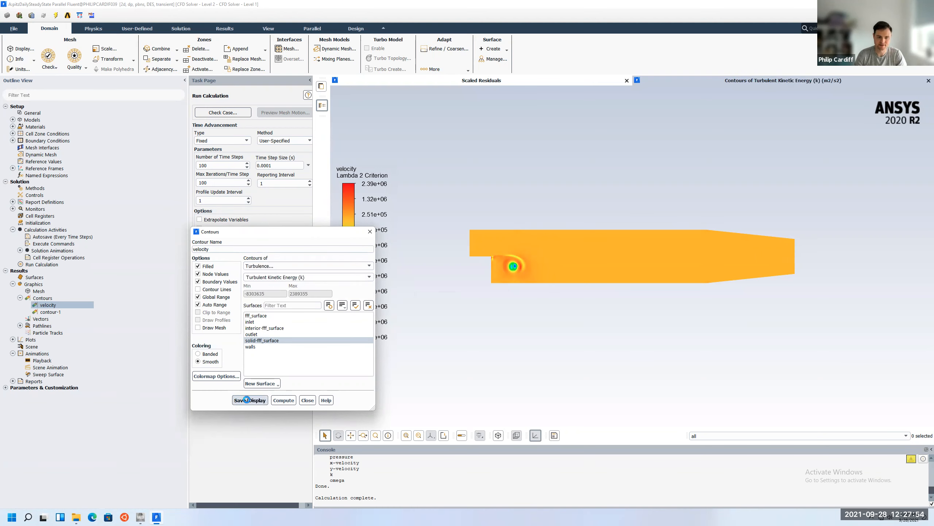
pyautogui.click(369, 277)
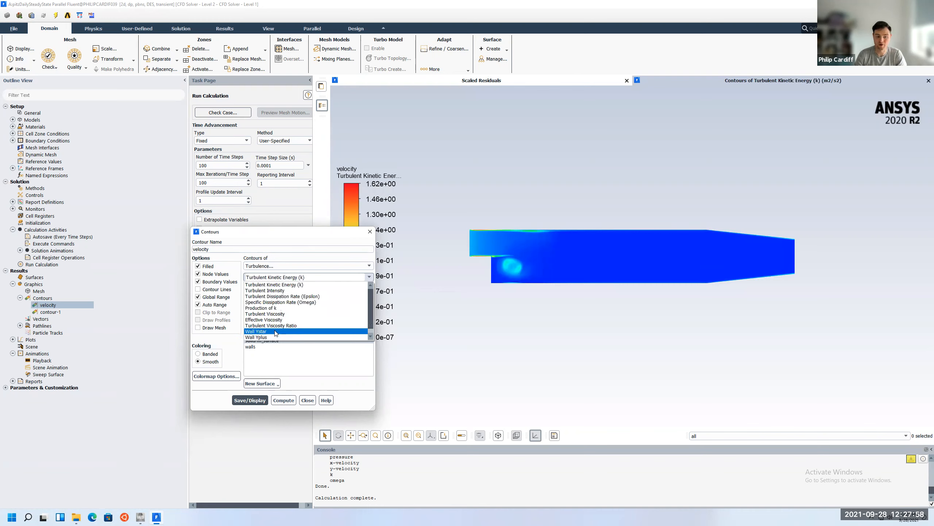
pyautogui.click(338, 364)
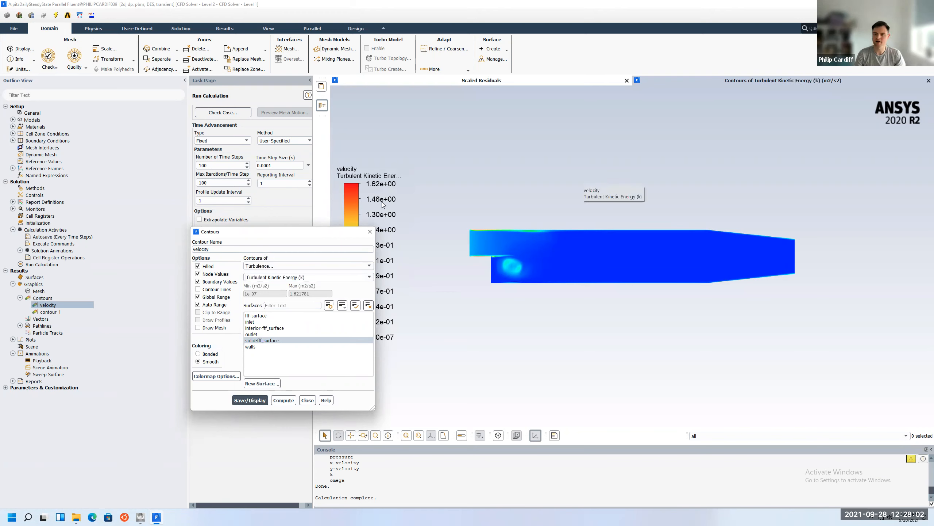
pyautogui.click(370, 232)
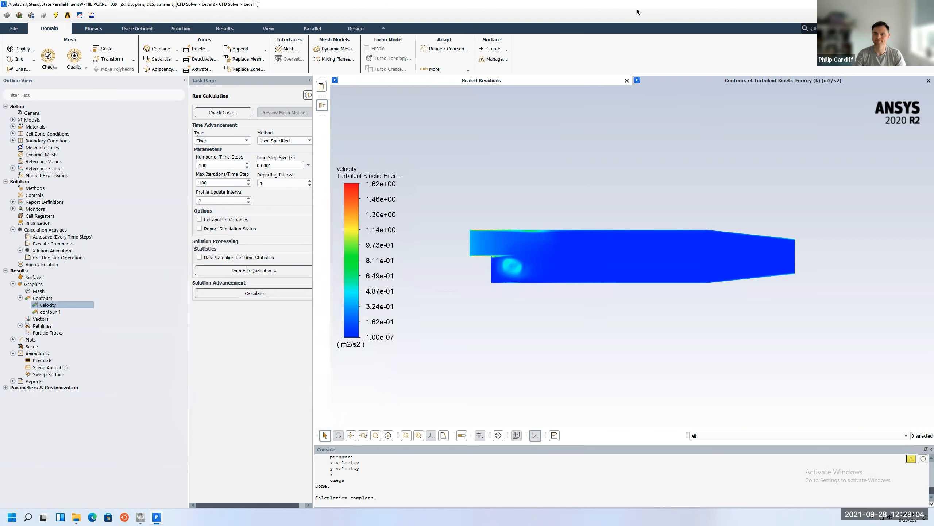